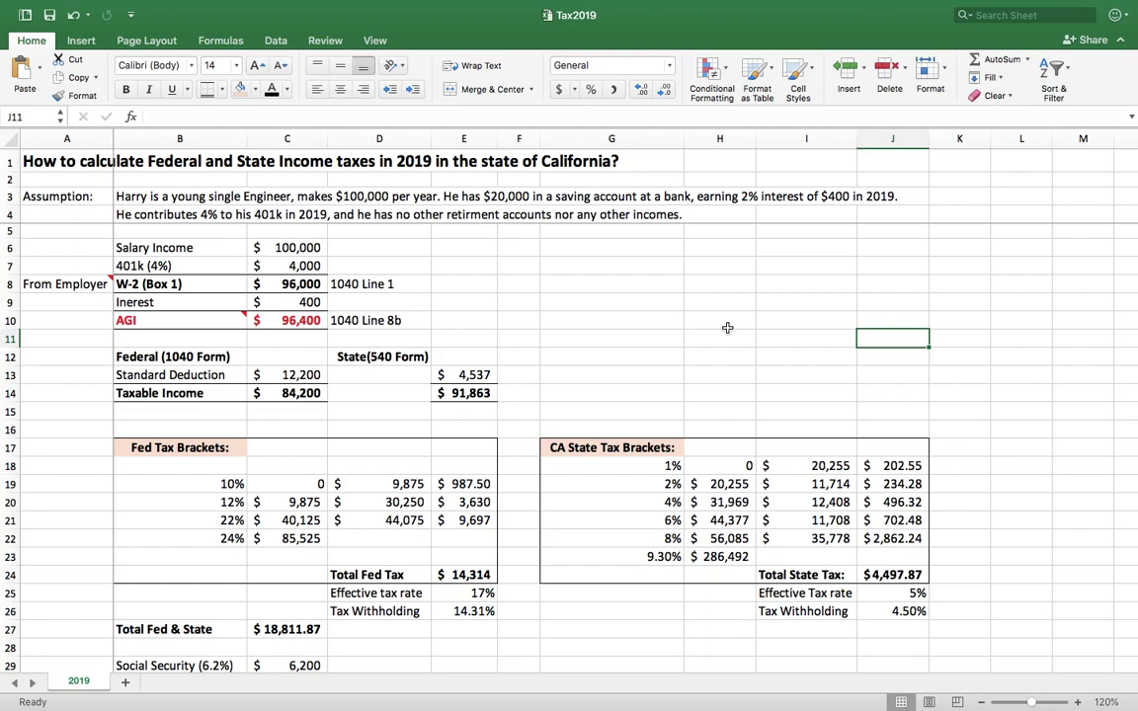
left_click(726, 327)
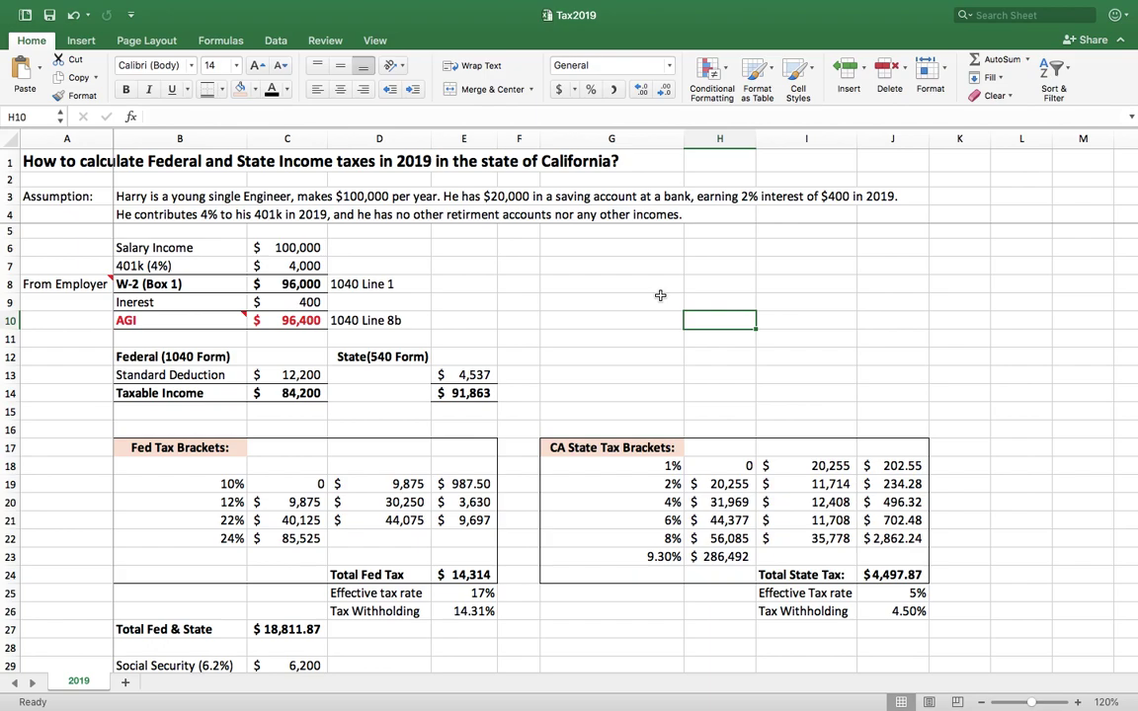
left_click(594, 288)
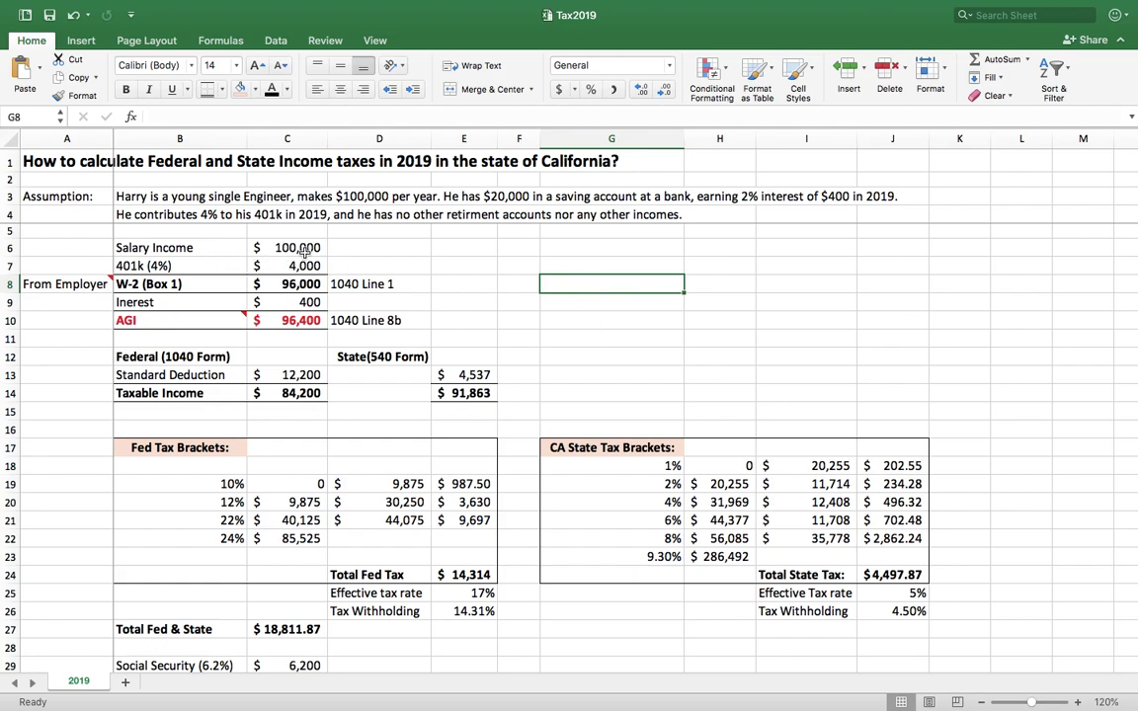
Step: Review the salary income, the 401k contribution formula, and the W-2 Box 1 formula with its 1040 line reference
left_click(283, 247)
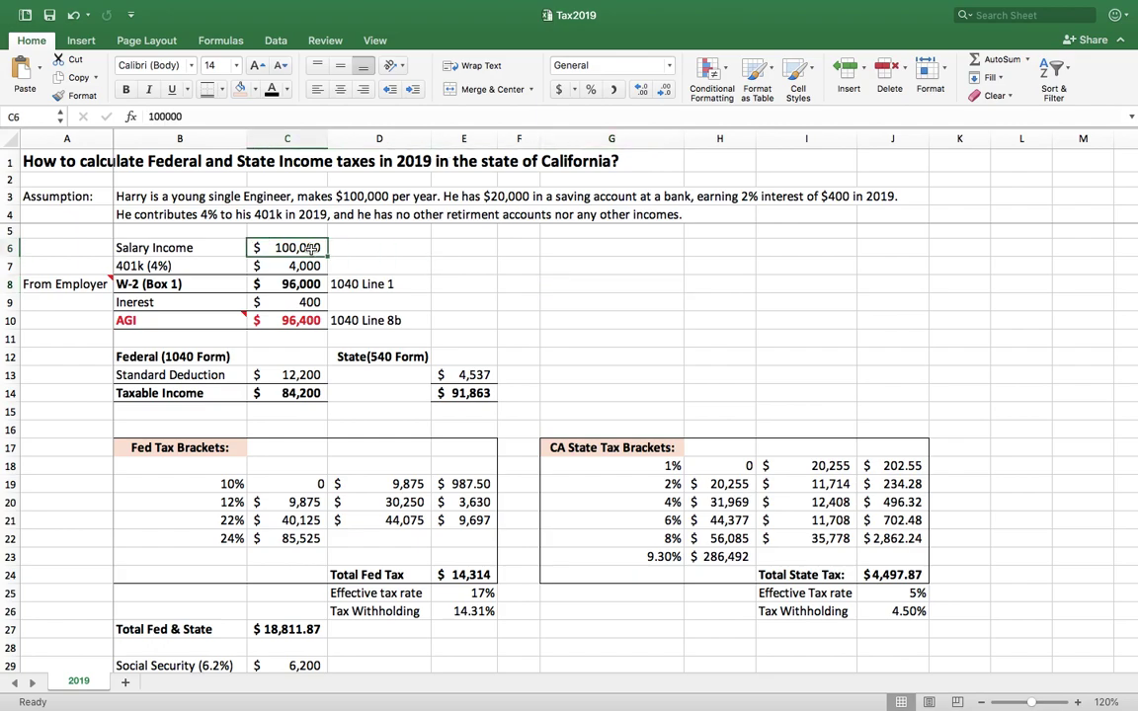
left_click(197, 268)
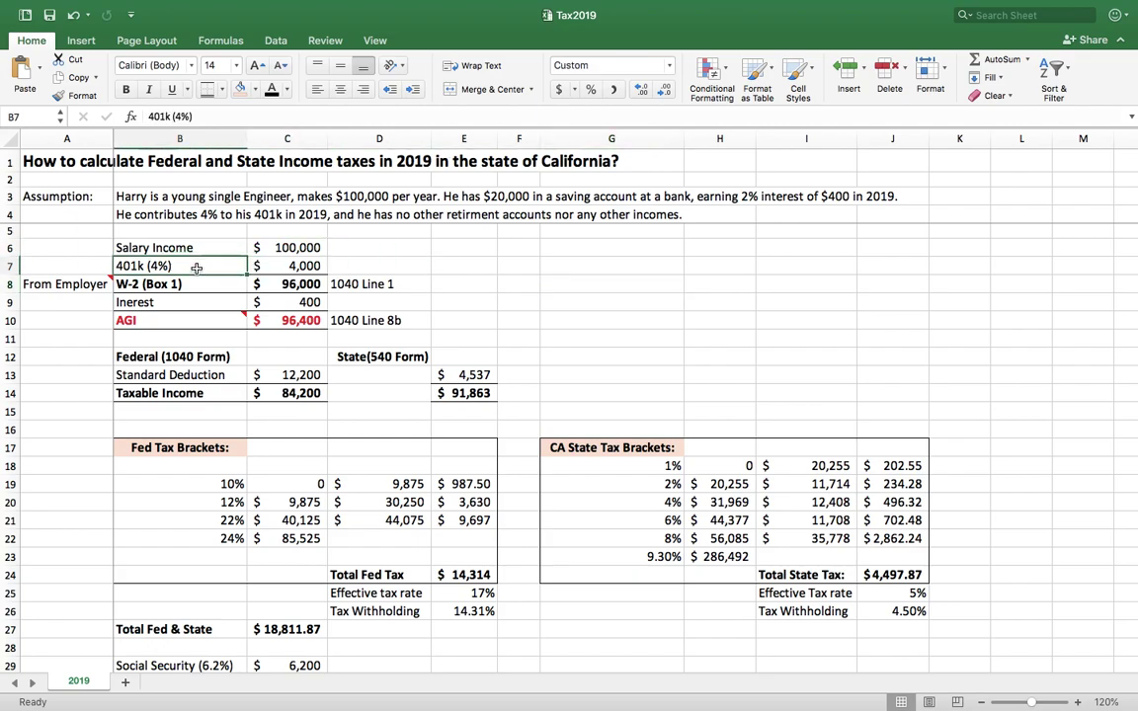
left_click(293, 266)
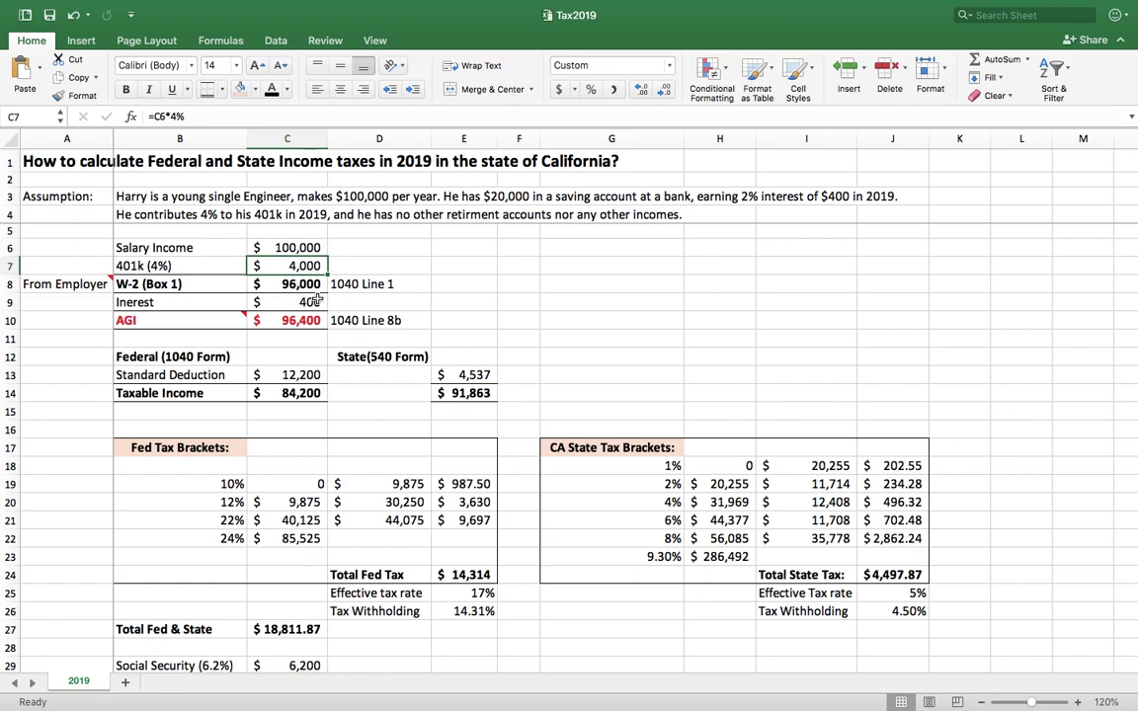
left_click(307, 283)
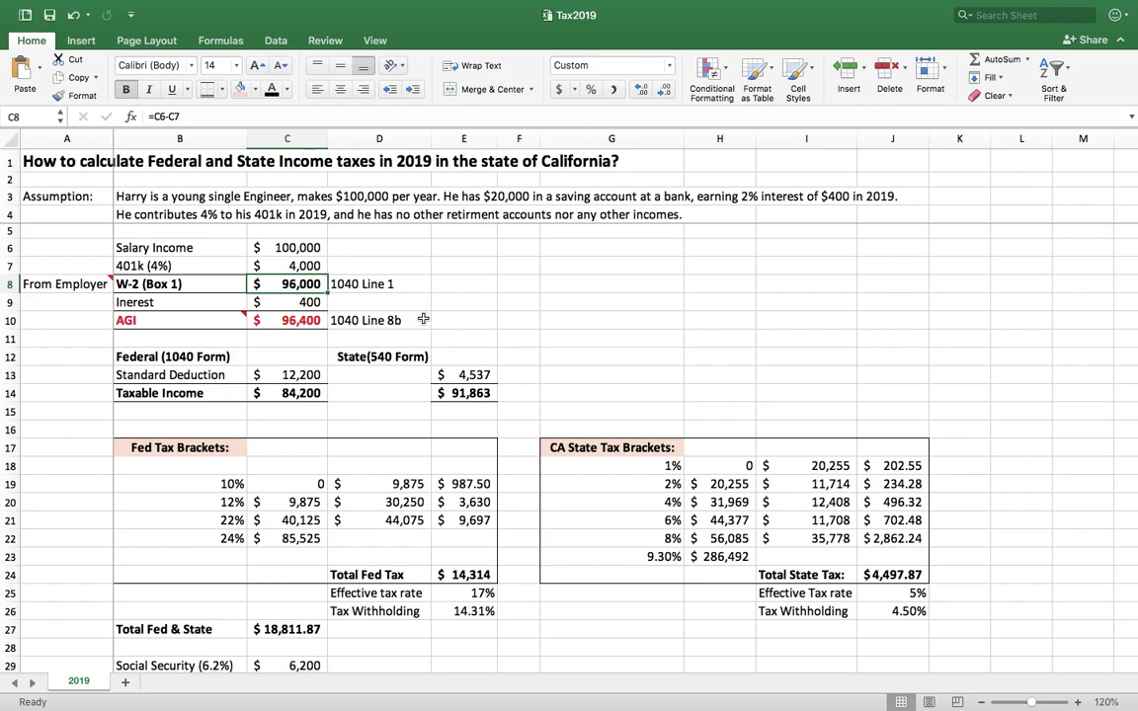
left_click(215, 283)
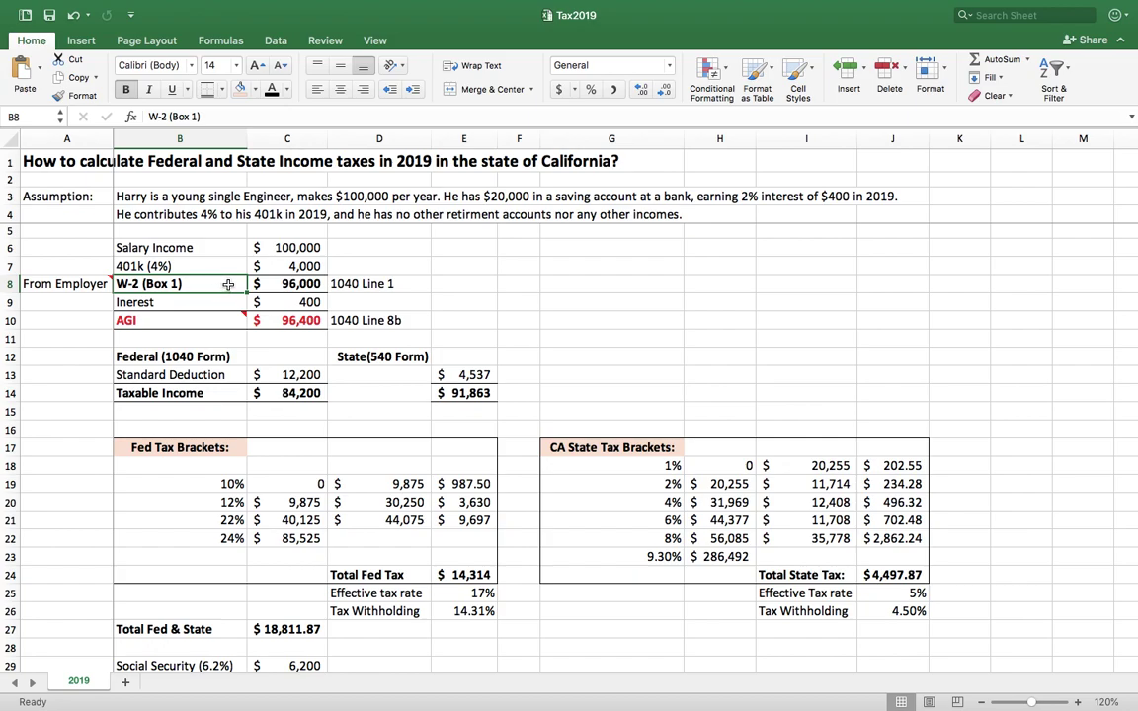
left_click(299, 284)
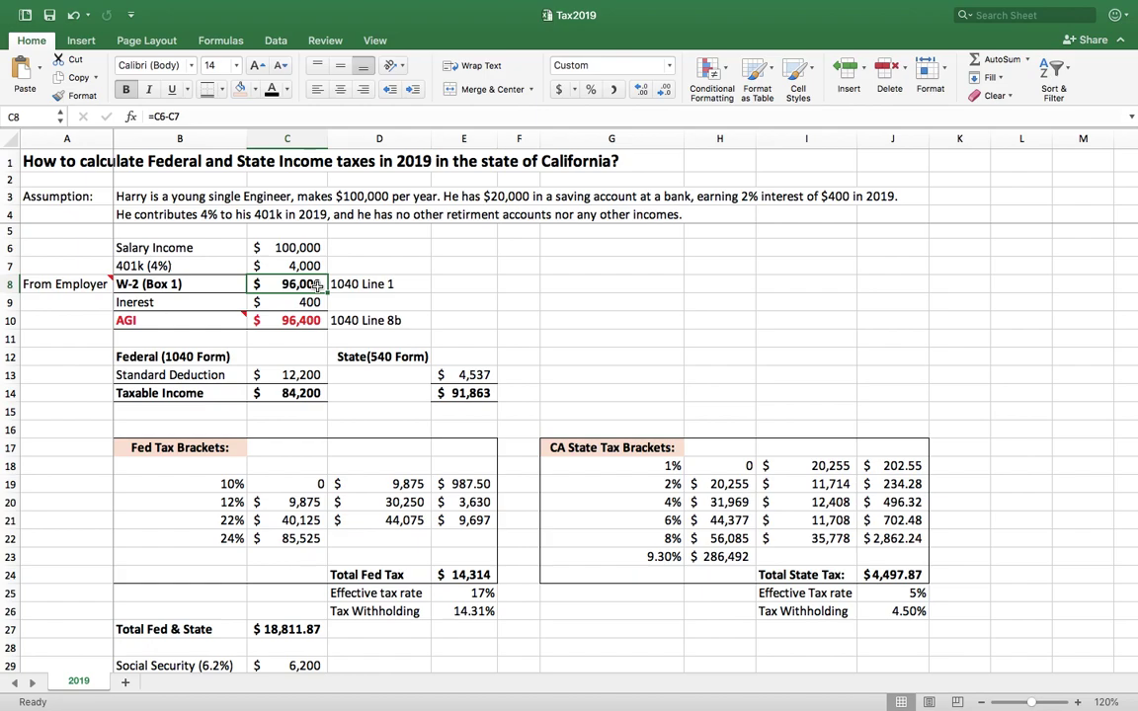
left_click(386, 285)
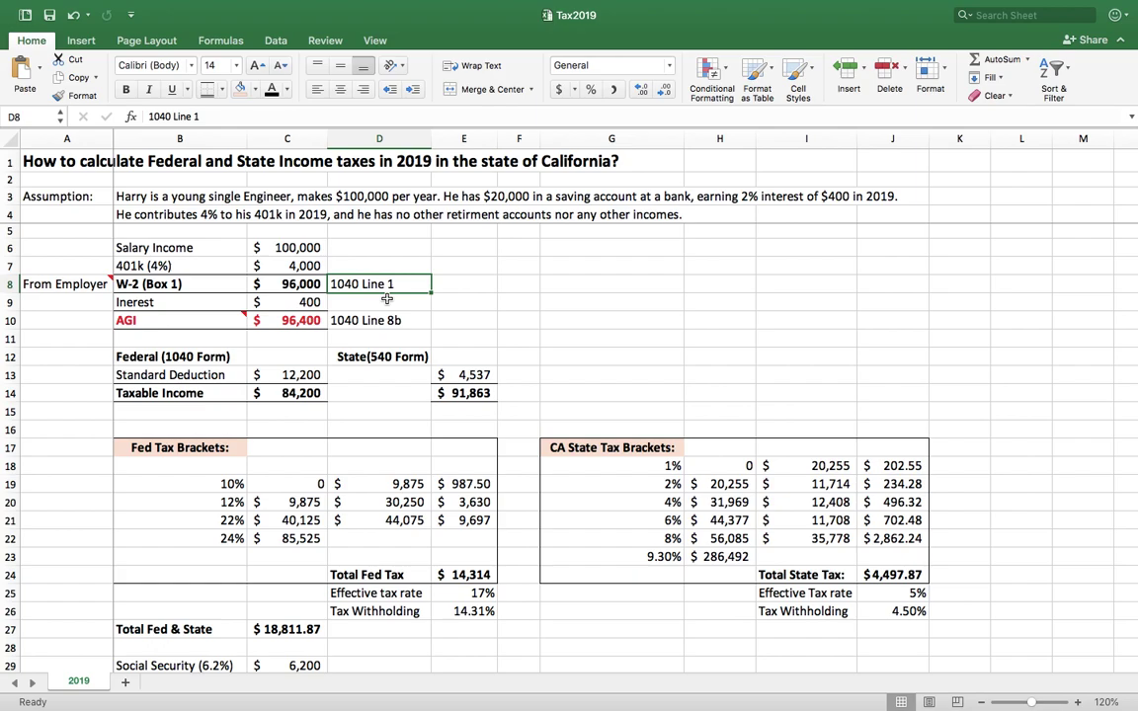
Step: Examine the interest amount and how the AGI formula adds it to W-2 income, including the AGI's 1040 line reference
left_click(313, 302)
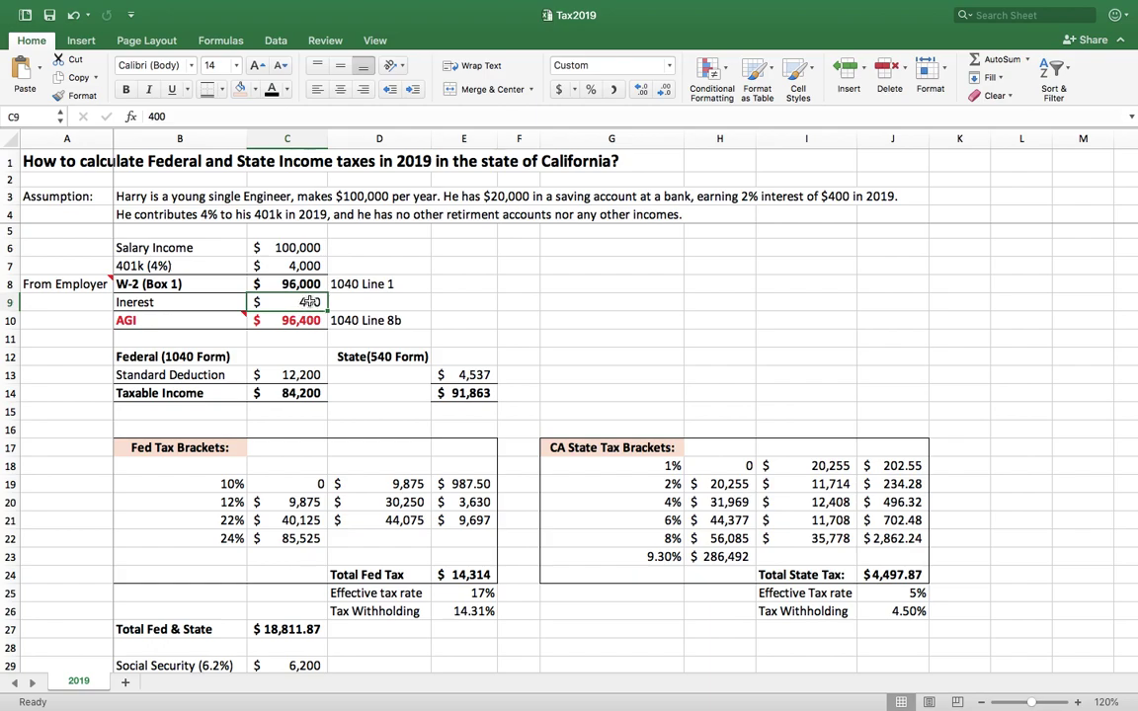
left_click(303, 286)
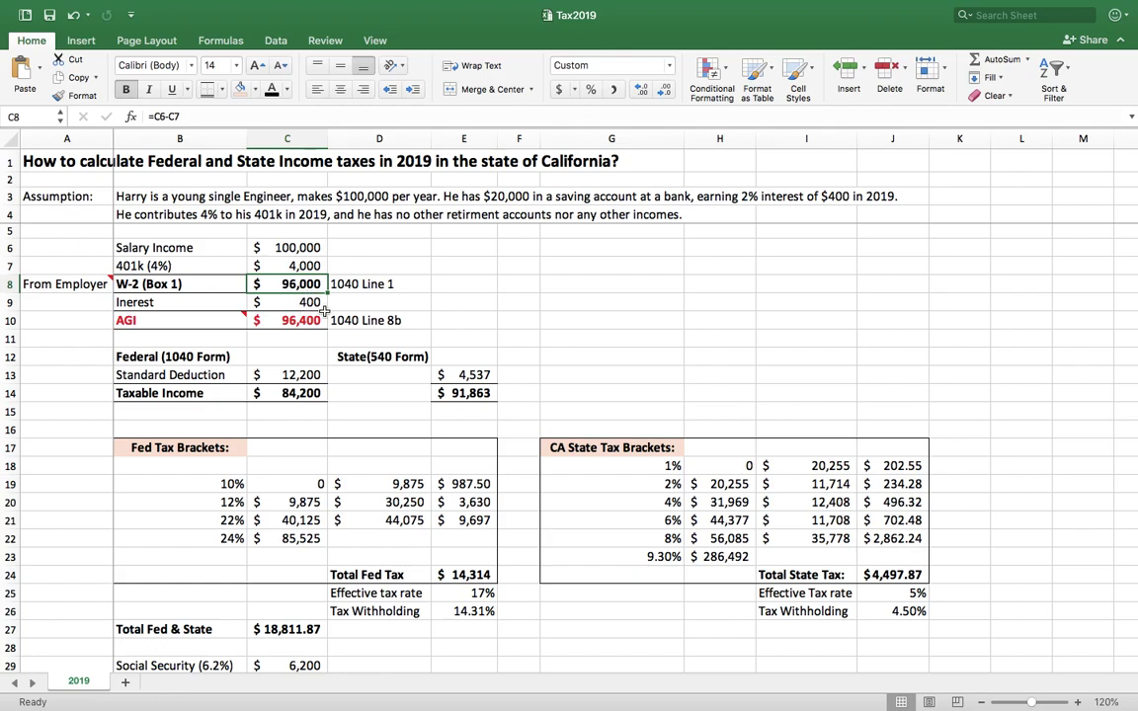
left_click(312, 320)
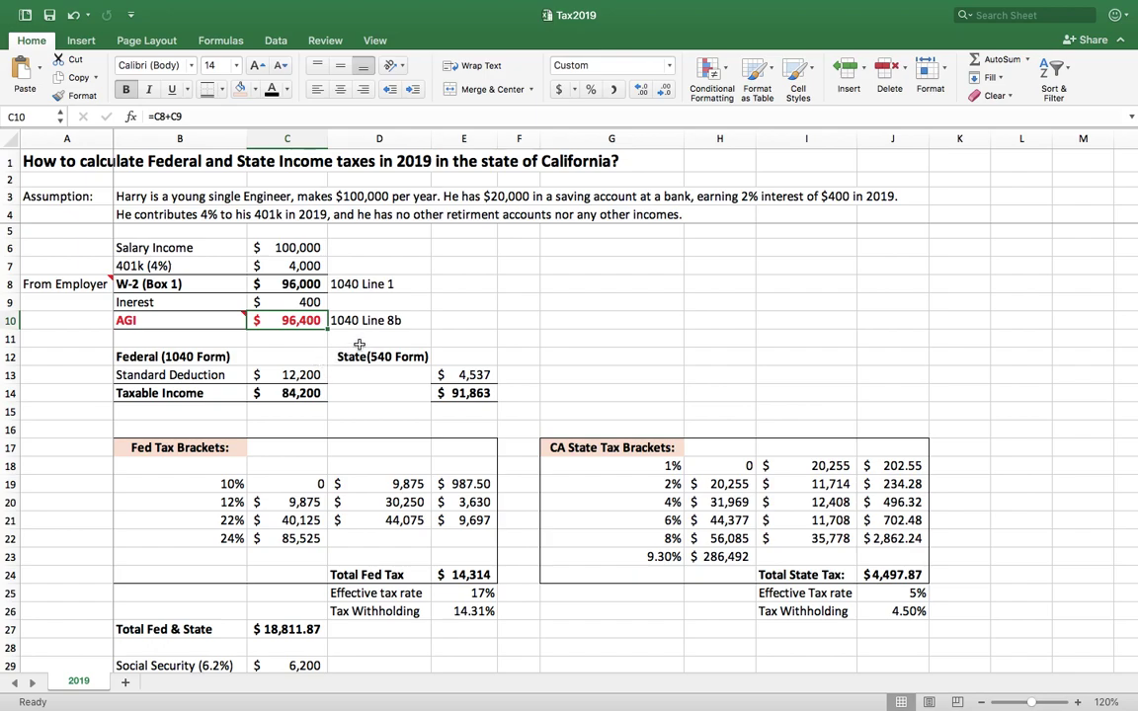
left_click(379, 323)
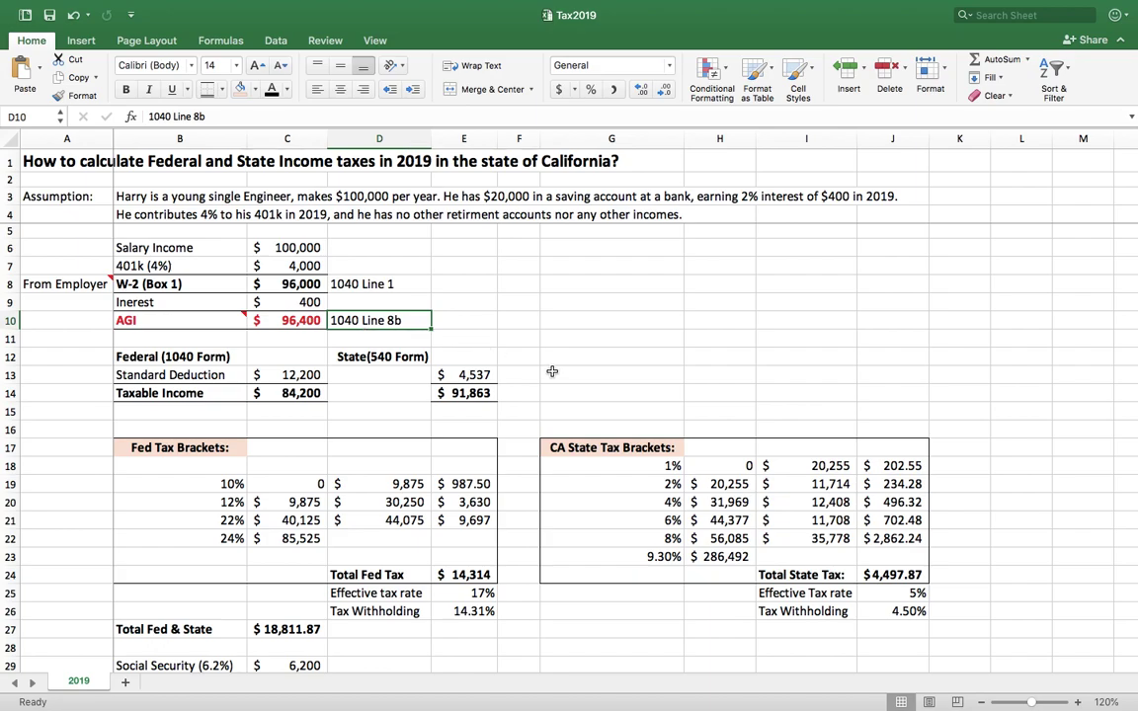
Step: Examine the federal standard deduction and the formula that subtracts it from AGI to get federal taxable income
scroll(552, 371, "down", 1)
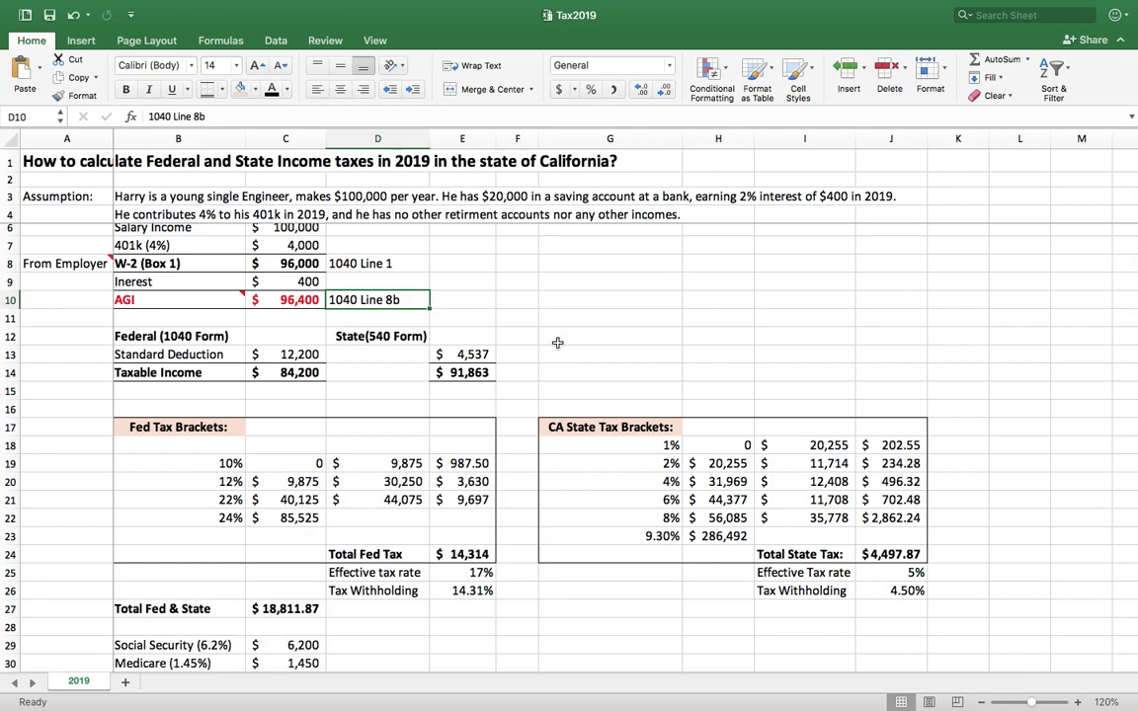
scroll(544, 342, "down", 1)
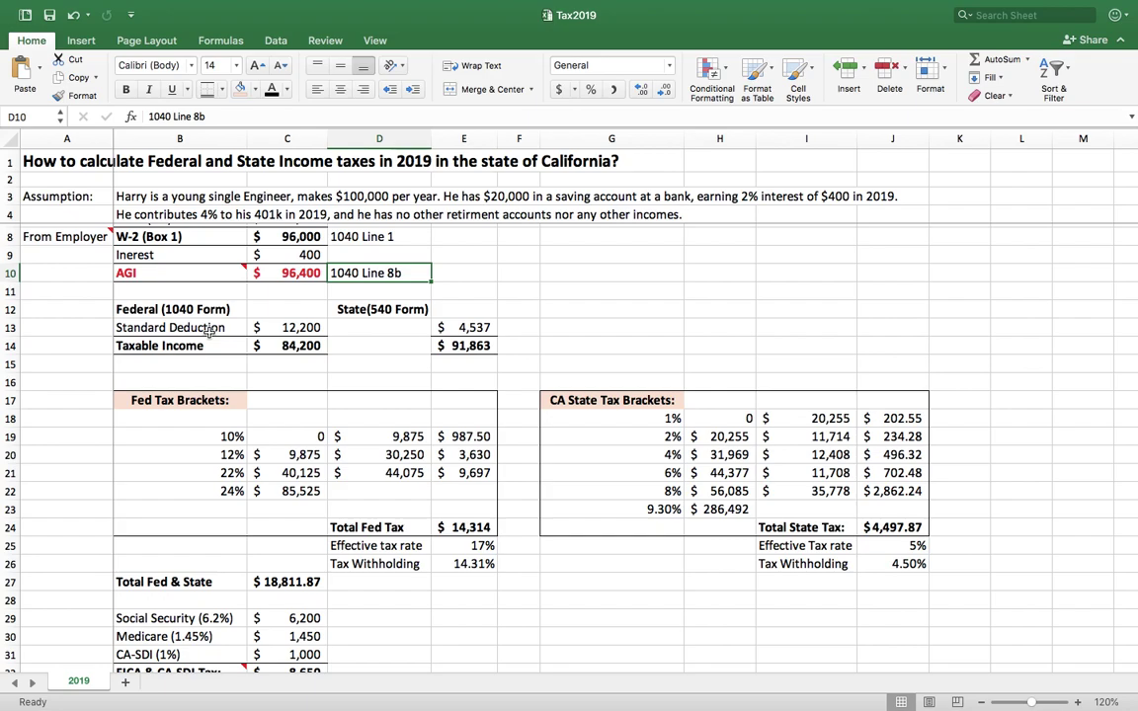
scroll(228, 346, "up", 1)
scroll(230, 347, "up", 1)
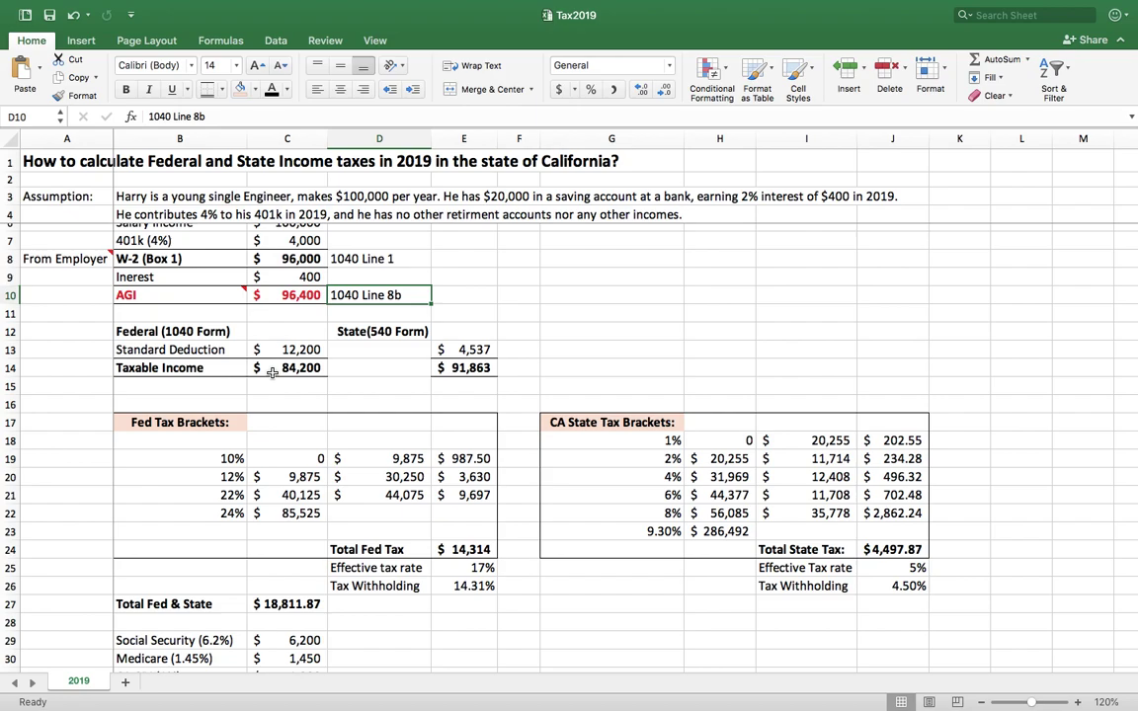
left_click(314, 351)
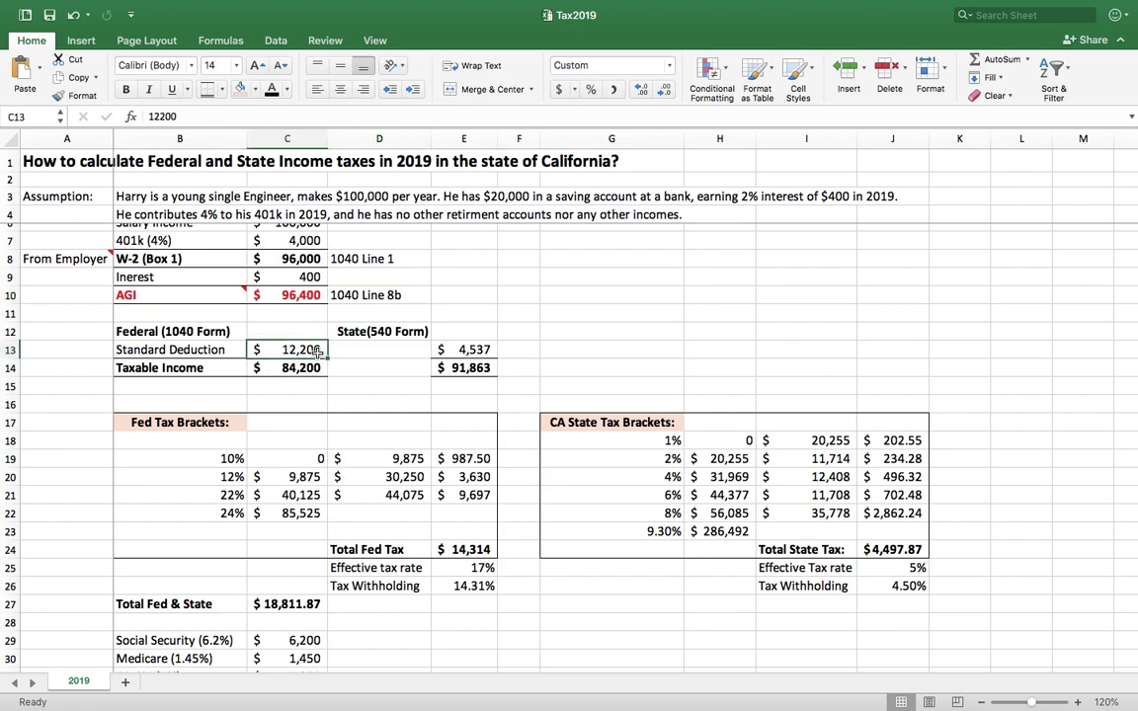
left_click(217, 351)
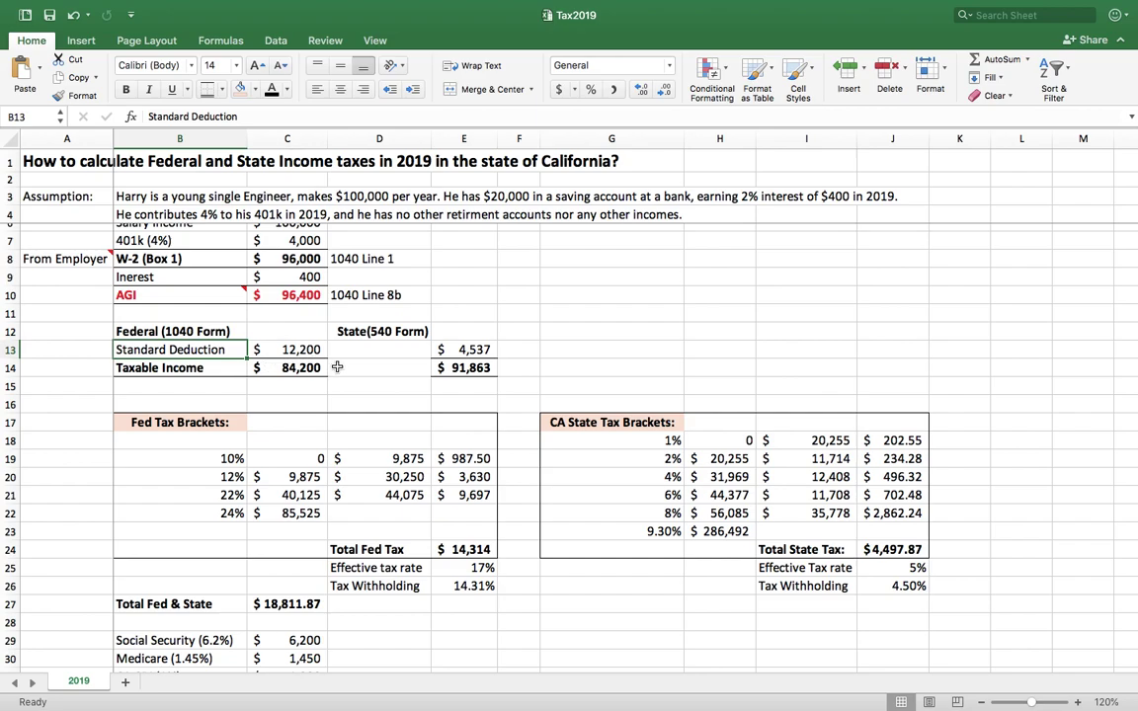
left_click(312, 298)
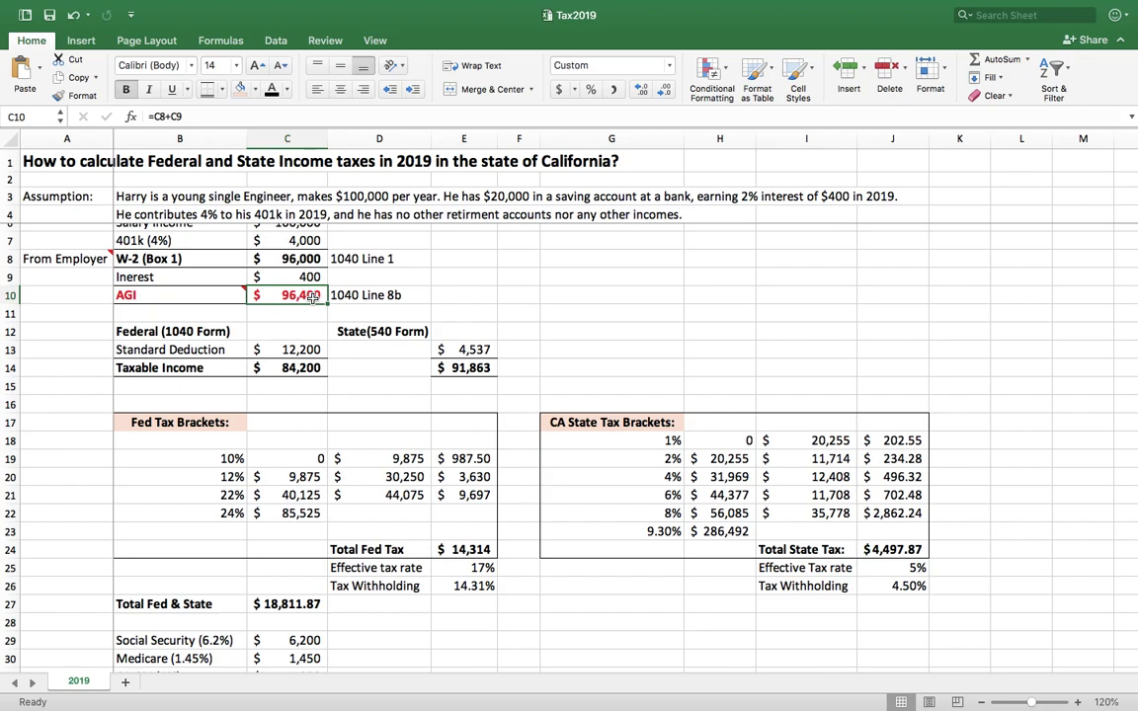
left_click(281, 348)
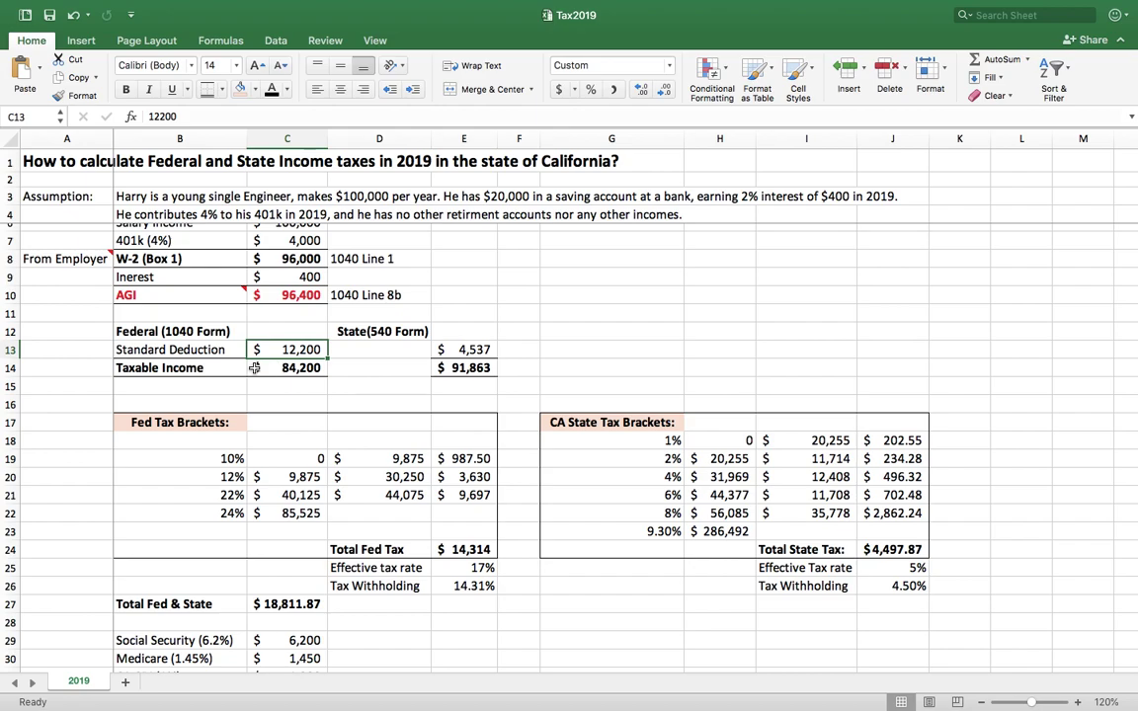
left_click(204, 370)
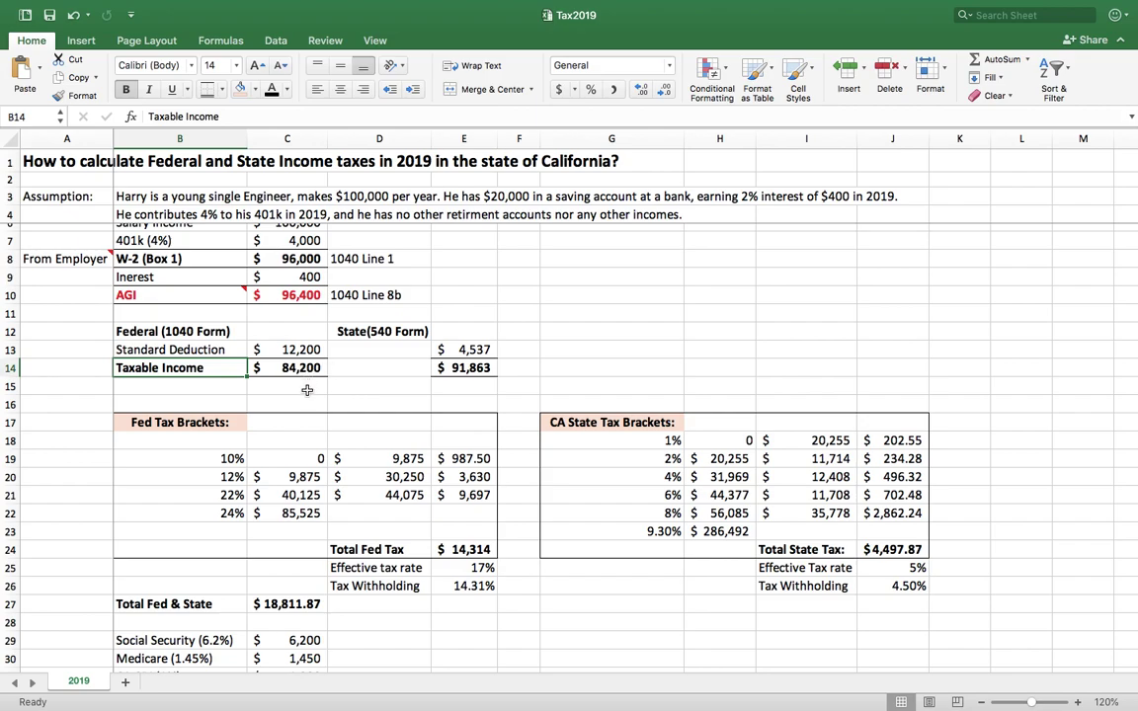
left_click(297, 367)
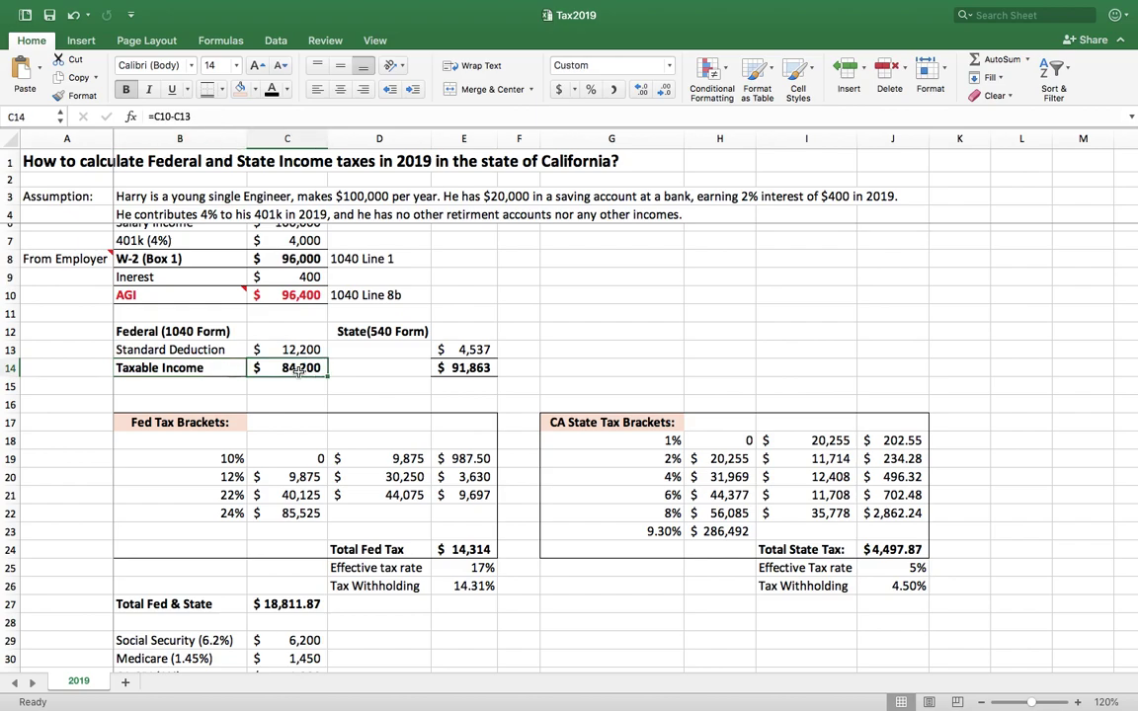
Step: Examine the state standard deduction and the formula that subtracts it from AGI to get state taxable income
left_click(481, 353)
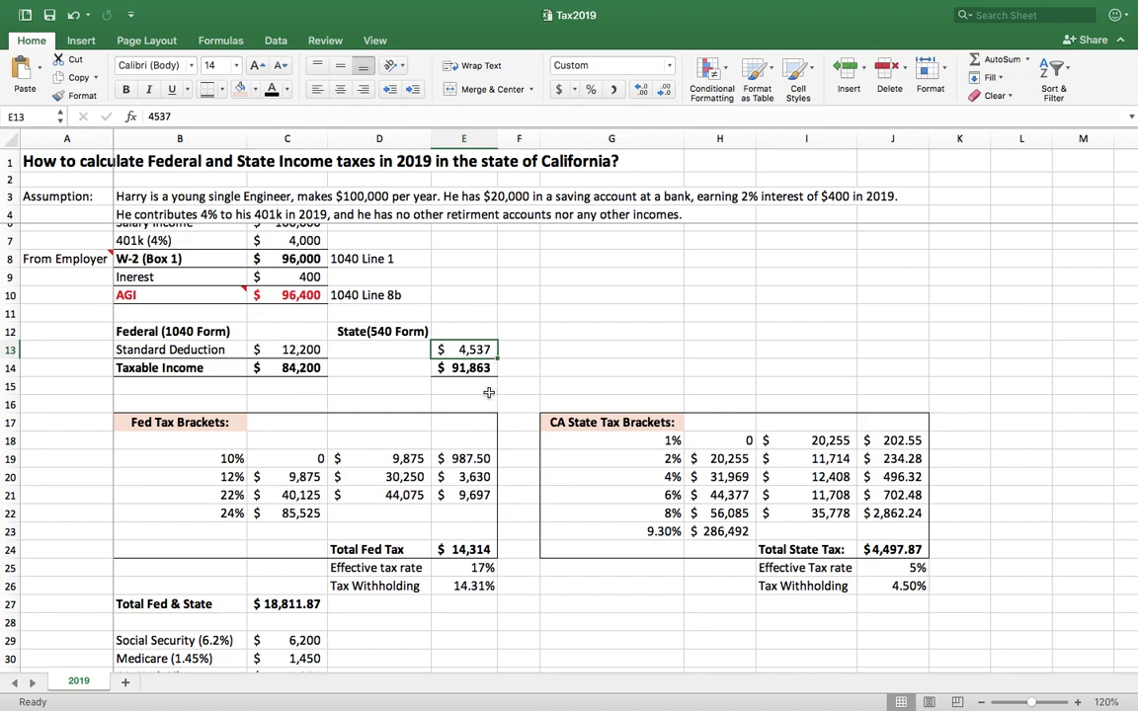
left_click(308, 301)
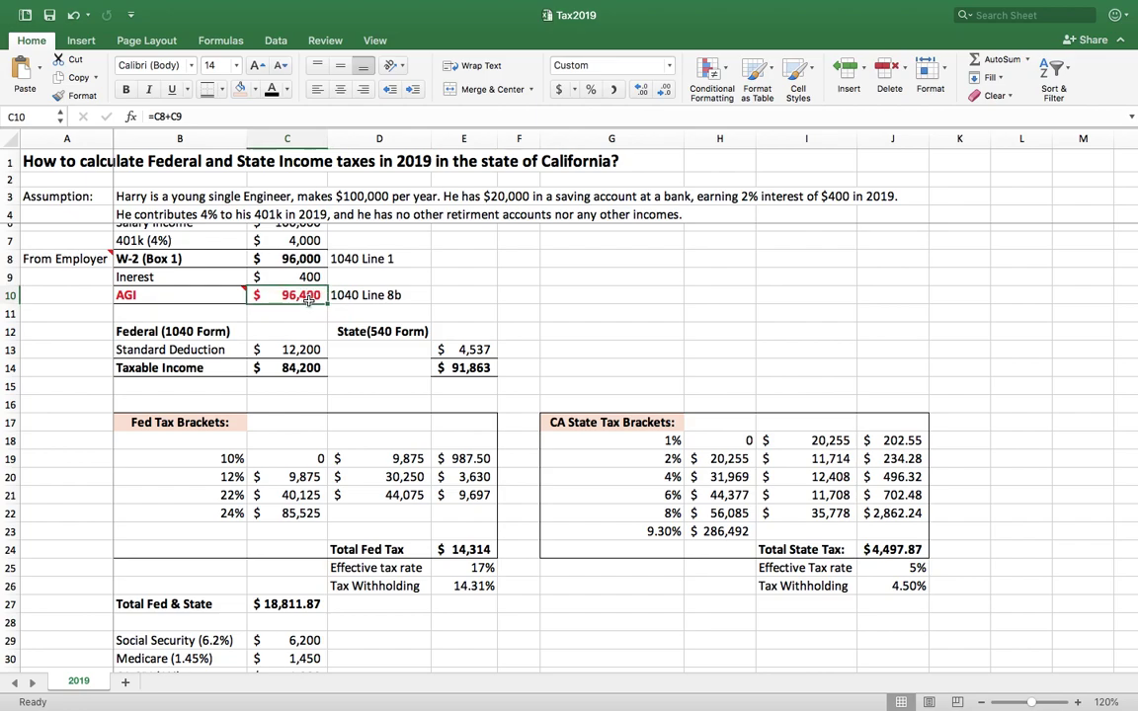
left_click(473, 352)
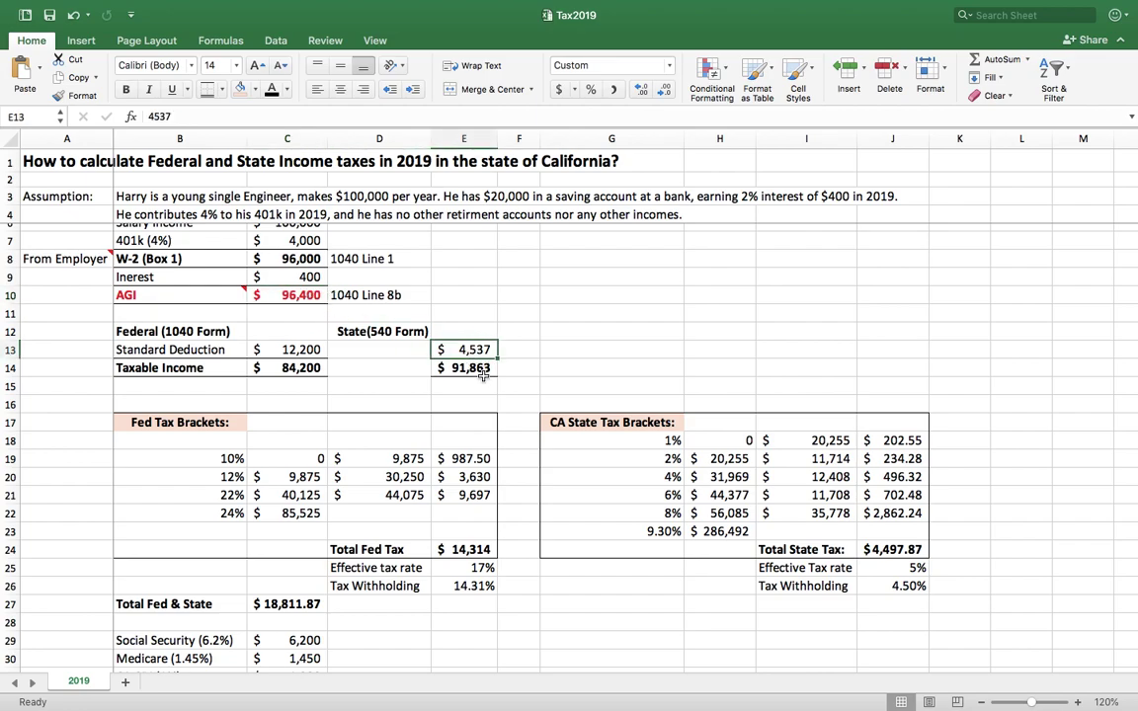
left_click(483, 370)
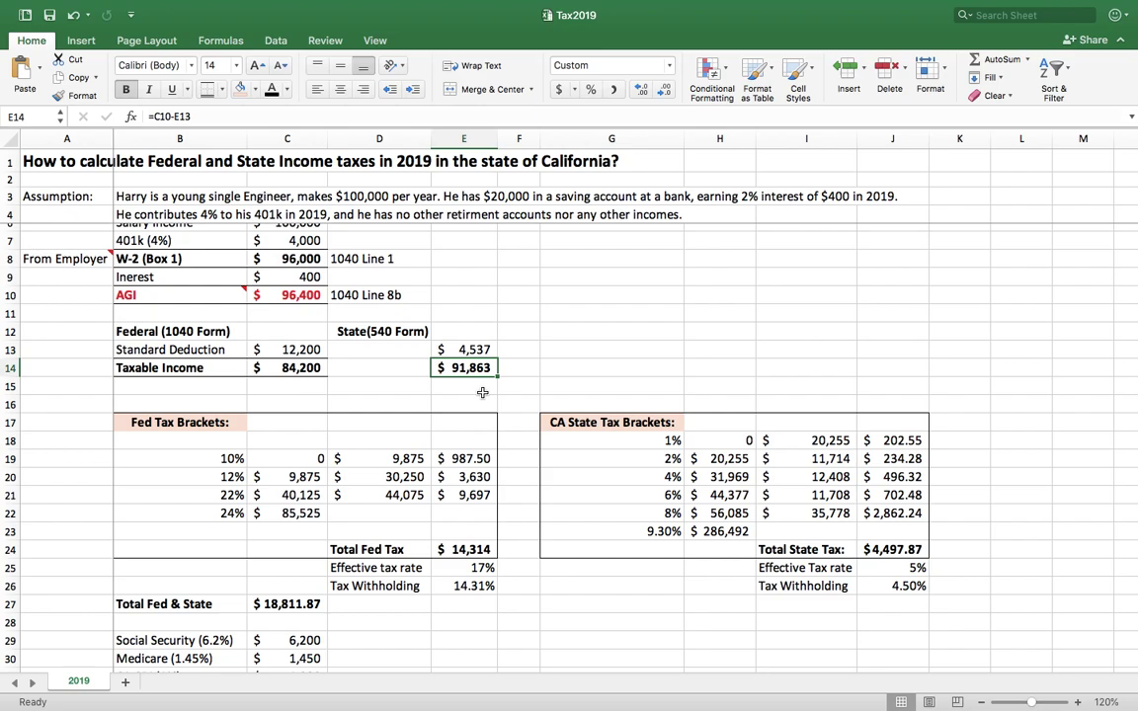
Step: Review the taxable income row and the federal tax bracket rates from 10% to 24%
scroll(482, 393, "down", 3)
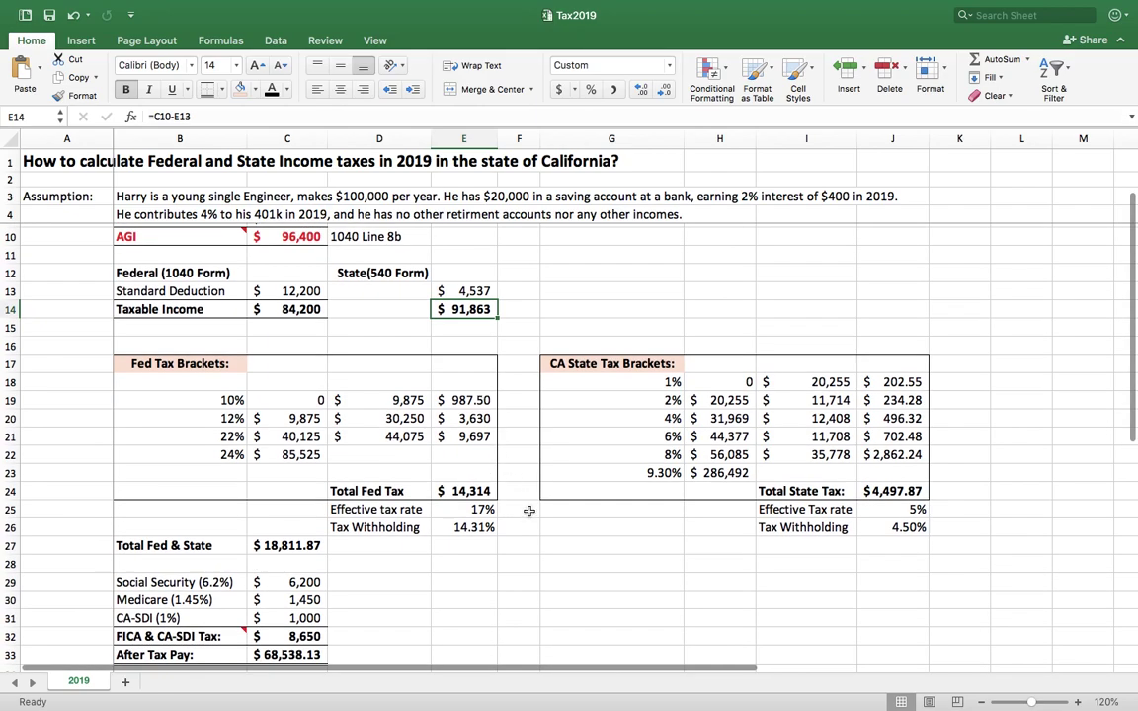
scroll(532, 533, "up", 1)
scroll(532, 533, "up", 1)
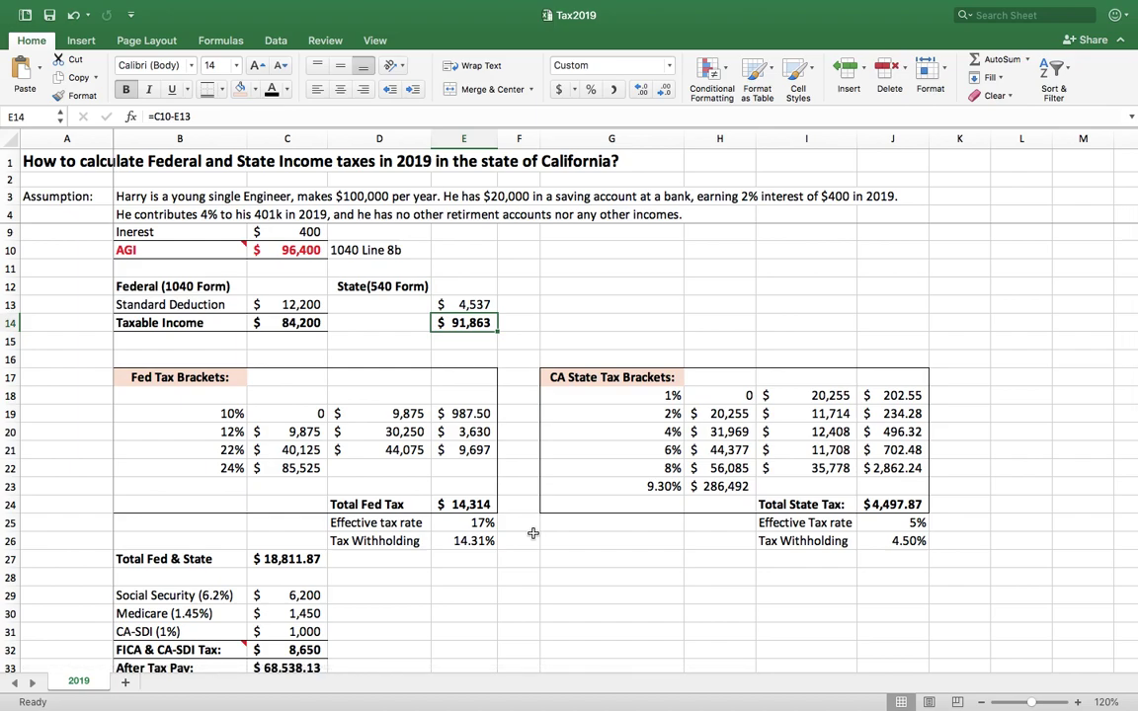
left_click(209, 327)
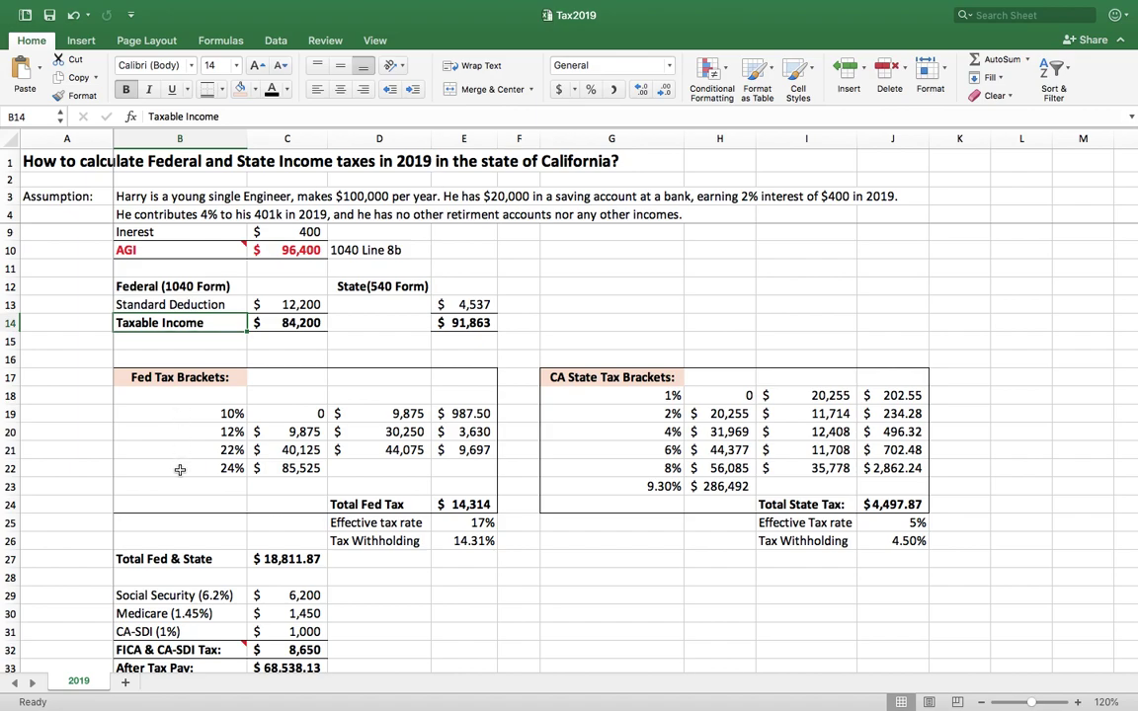
scroll(181, 467, "down", 1)
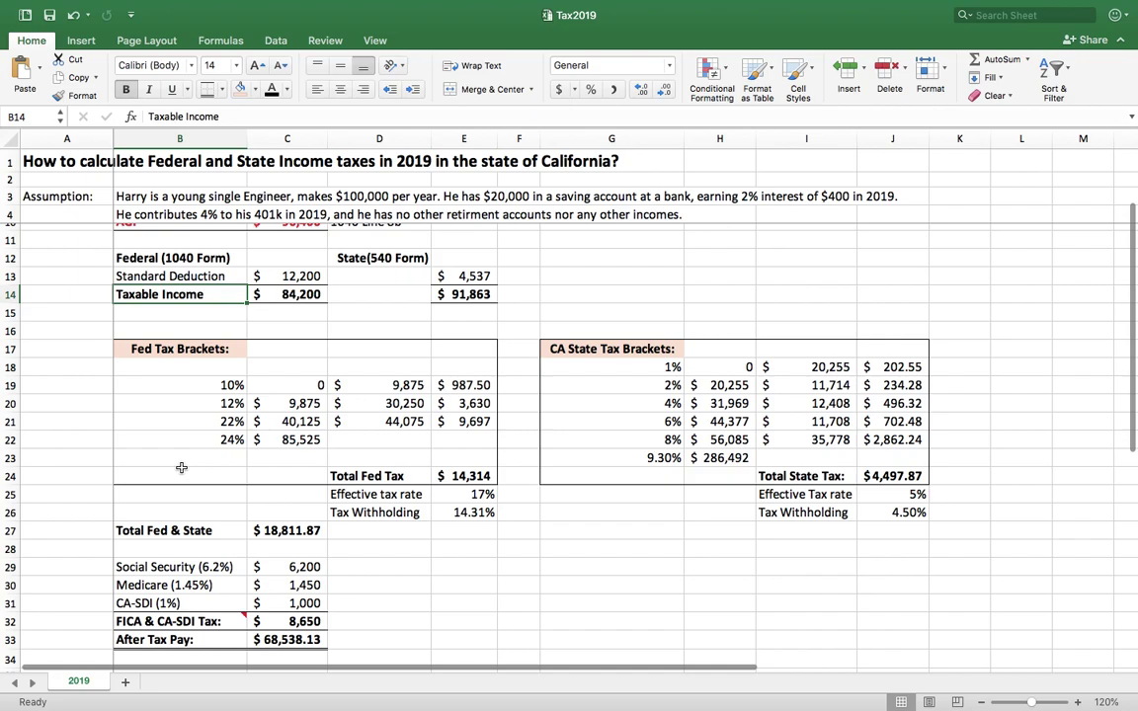
left_click(240, 354)
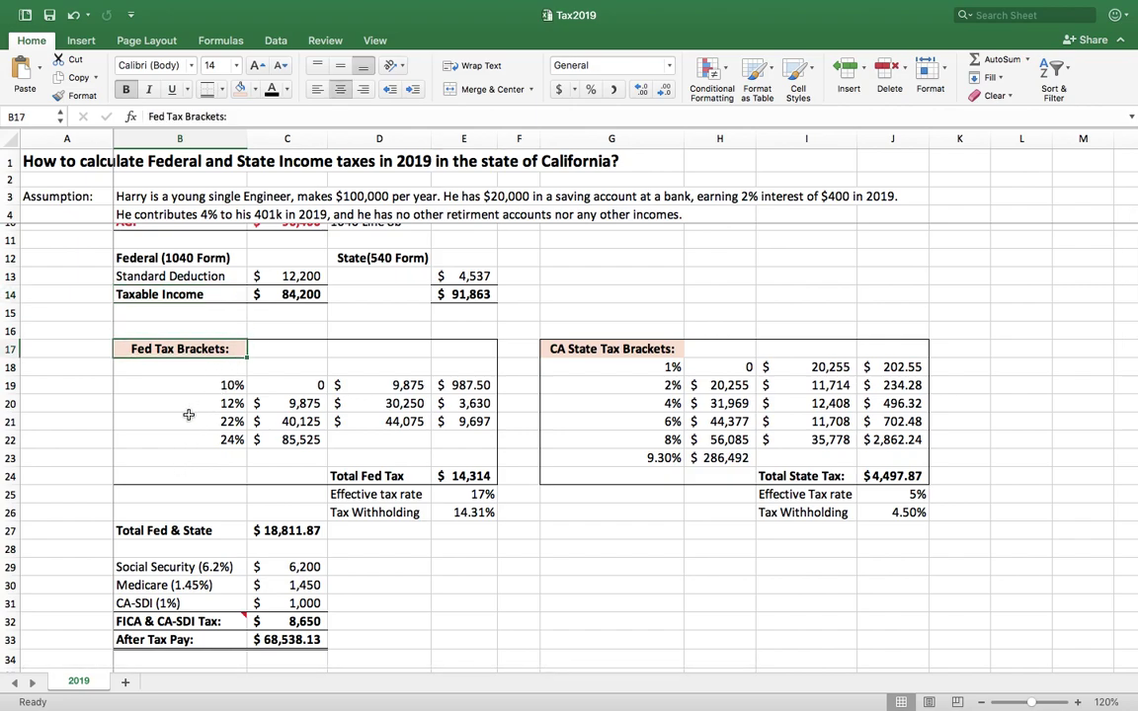
left_click(238, 386)
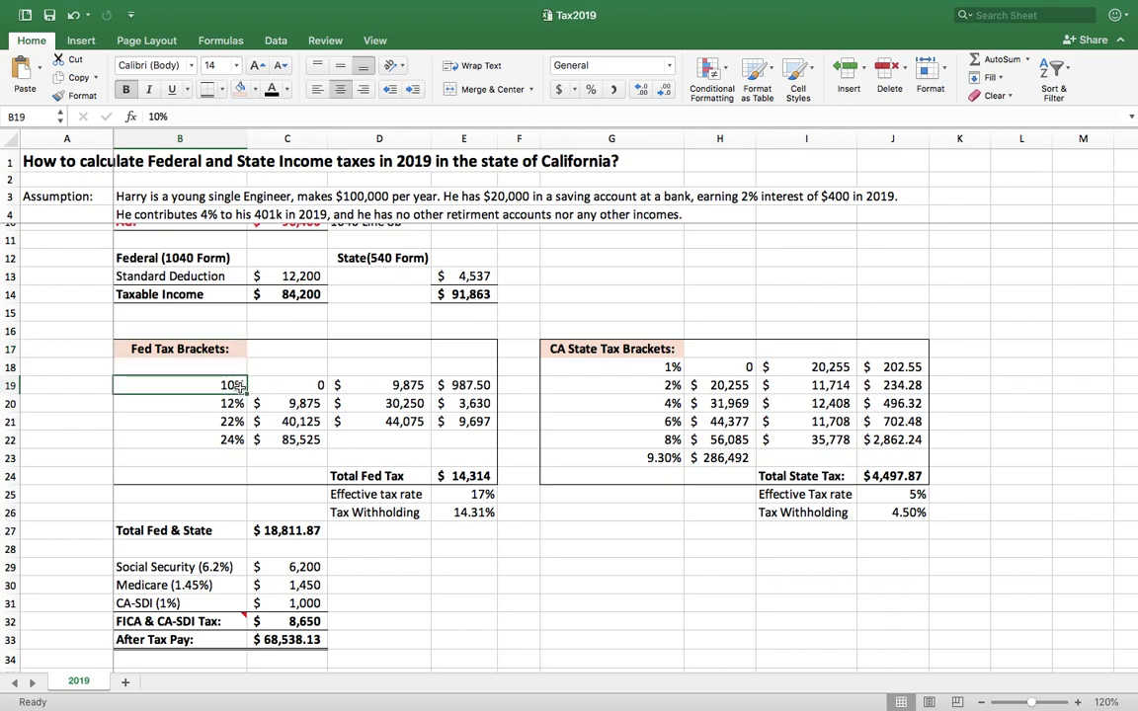
left_click(237, 439)
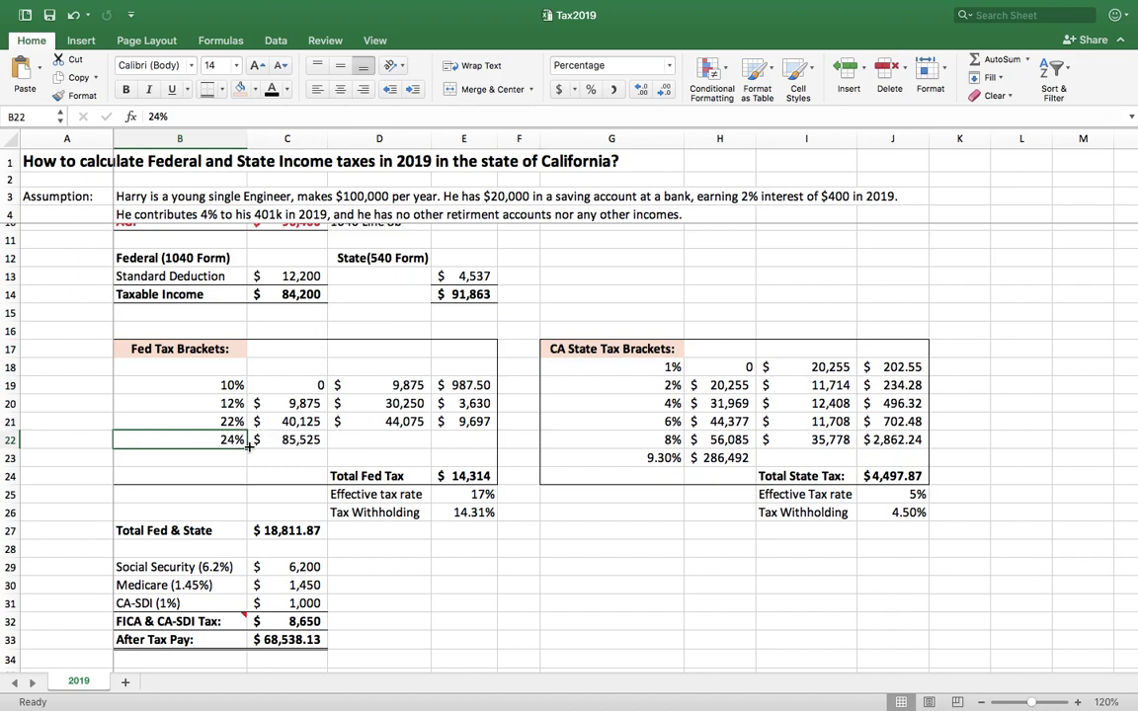
Step: Examine the starting thresholds of the 10%, 12% and 22% federal brackets and the formula for income taxed at 12%
left_click(318, 387)
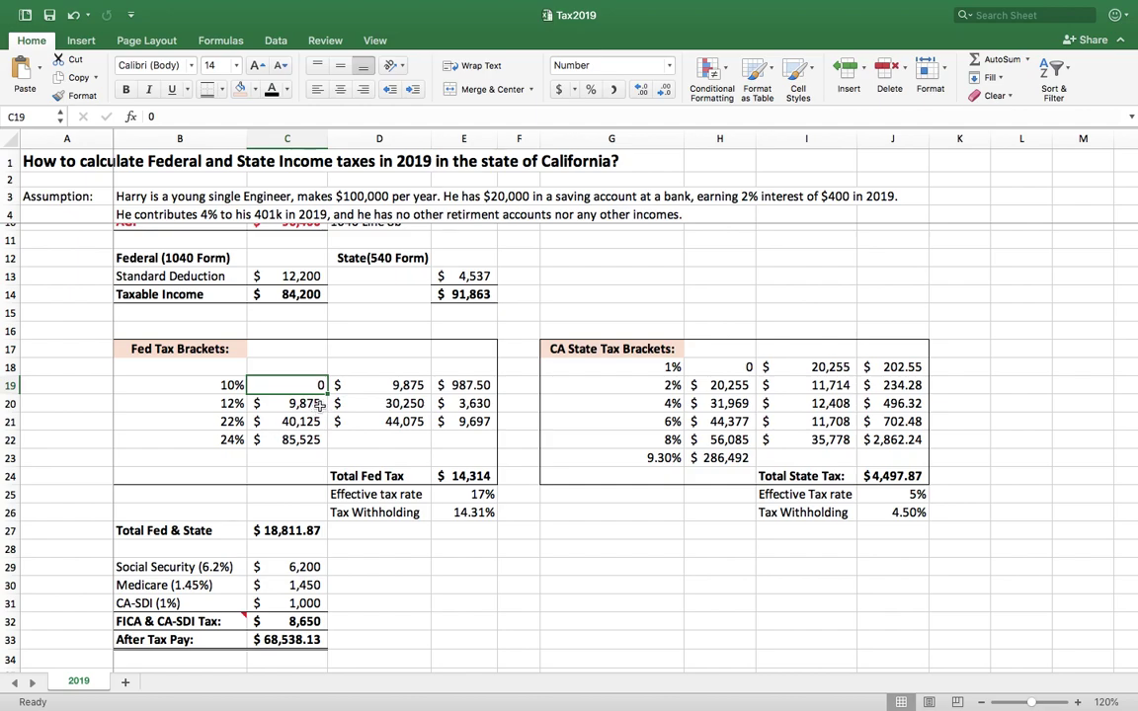
left_click(321, 405)
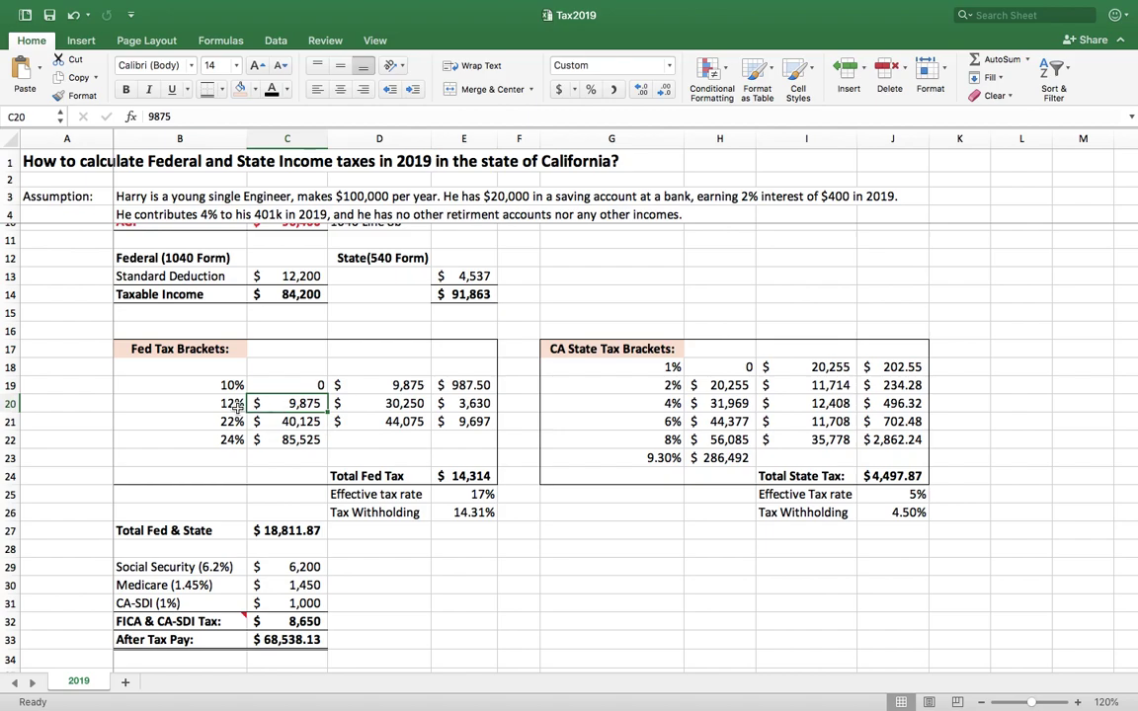
key("Left")
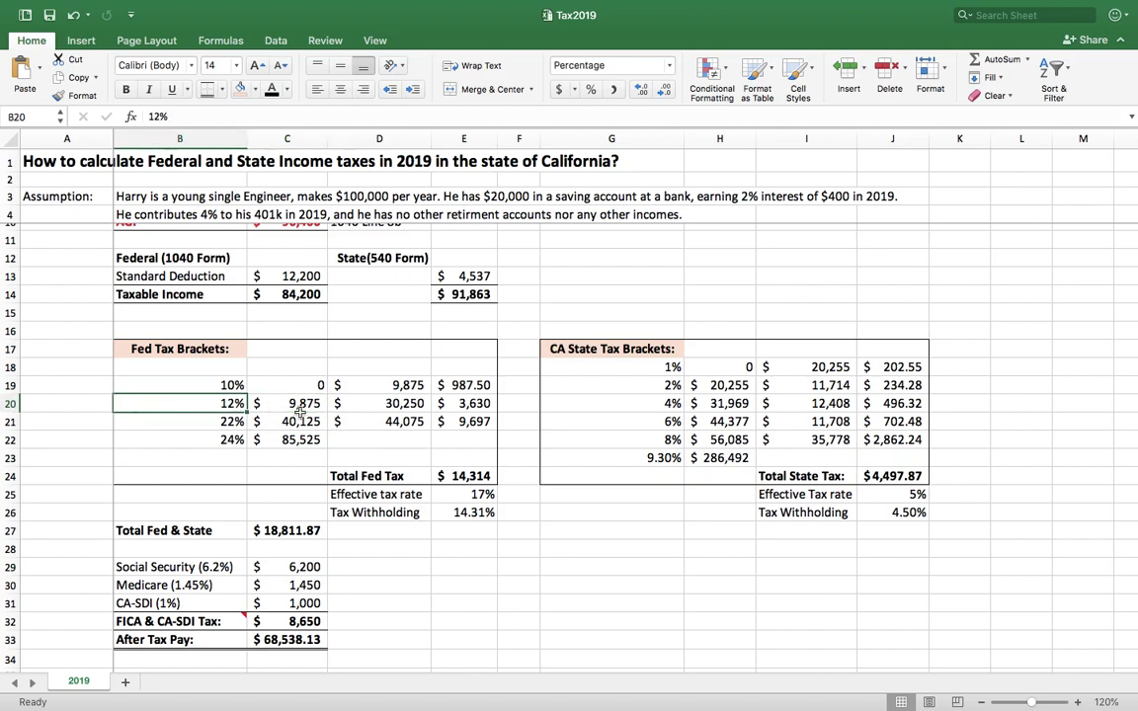
left_click(408, 407)
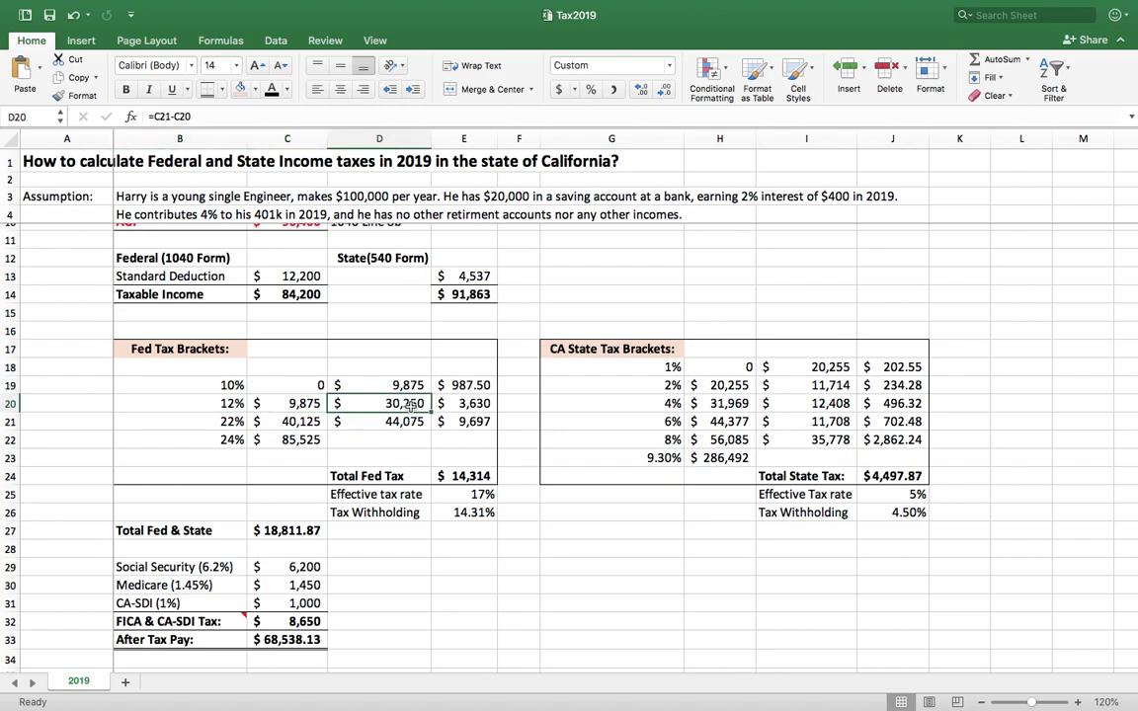
left_click(308, 422)
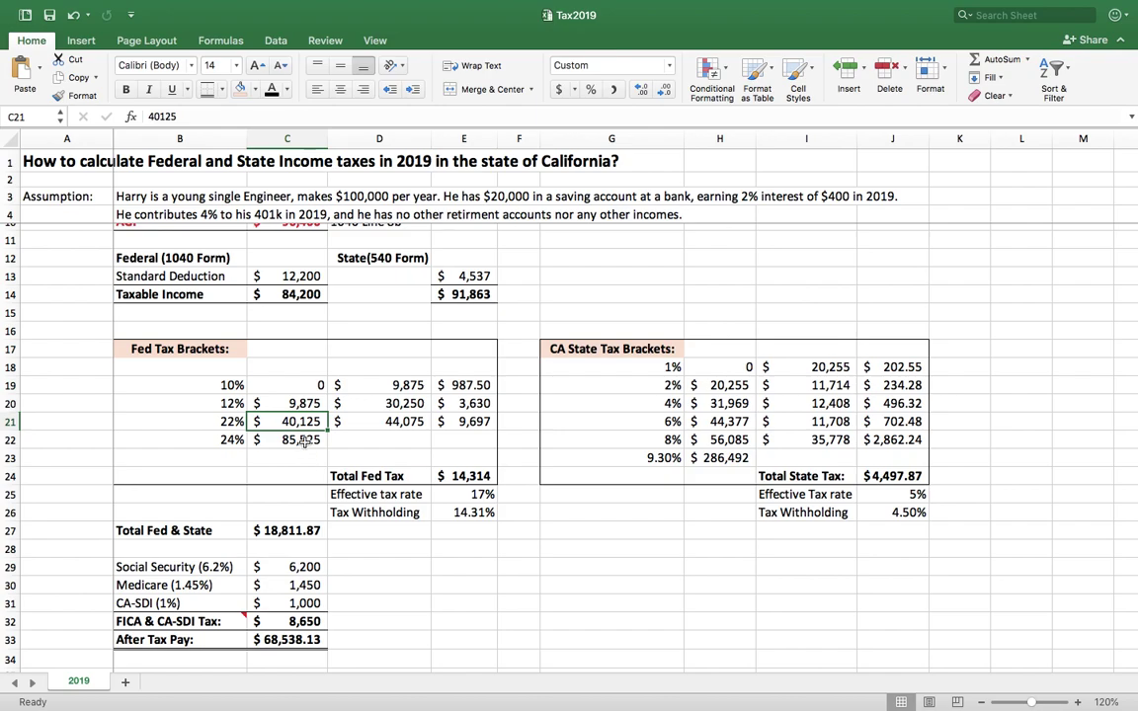
Step: Compare federal taxable income with the 22% bracket threshold and examine the formula for the income taxed at 22%
left_click(302, 297)
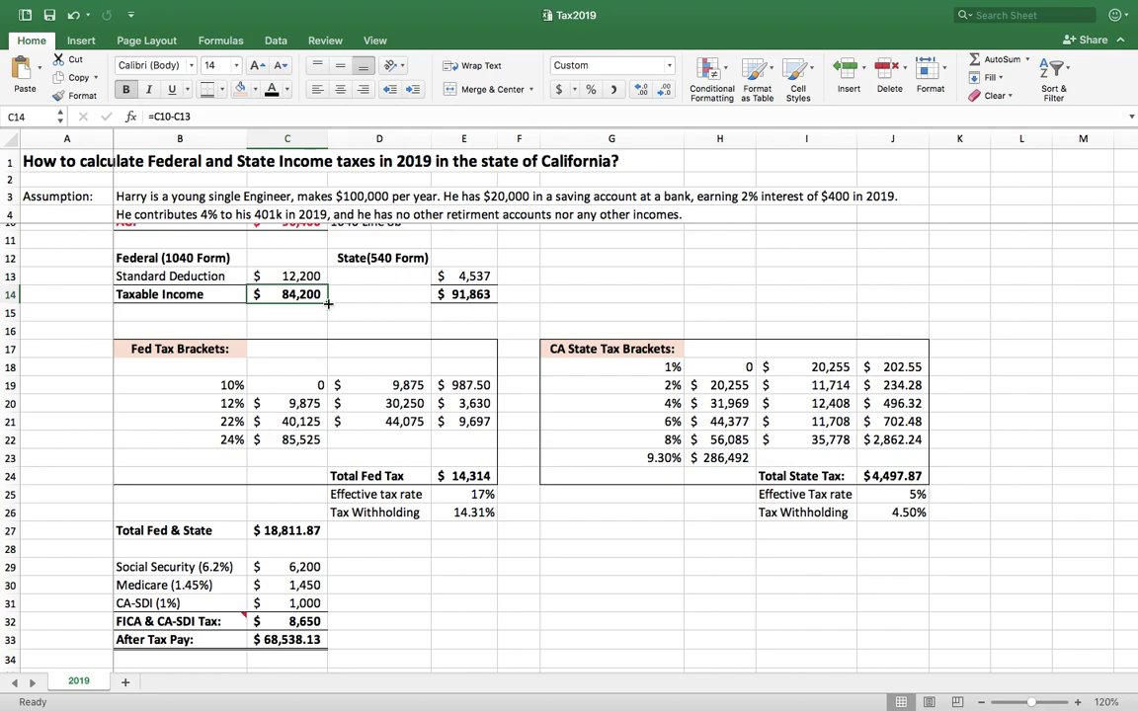
left_click(301, 422)
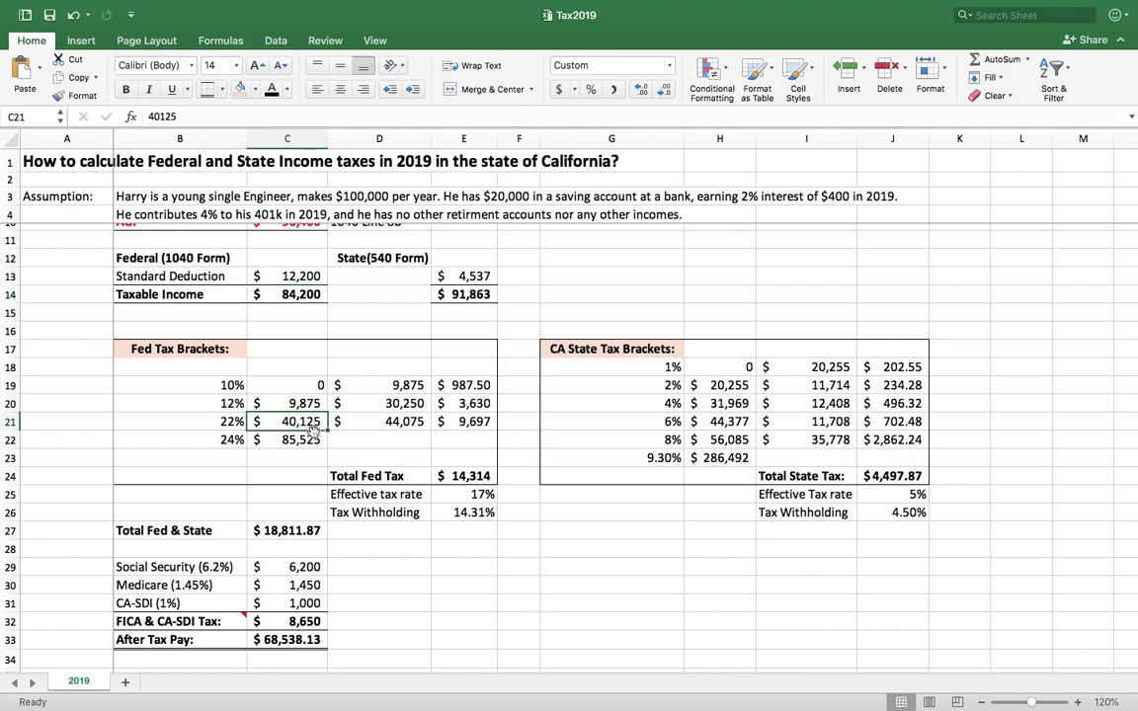
left_click(309, 292)
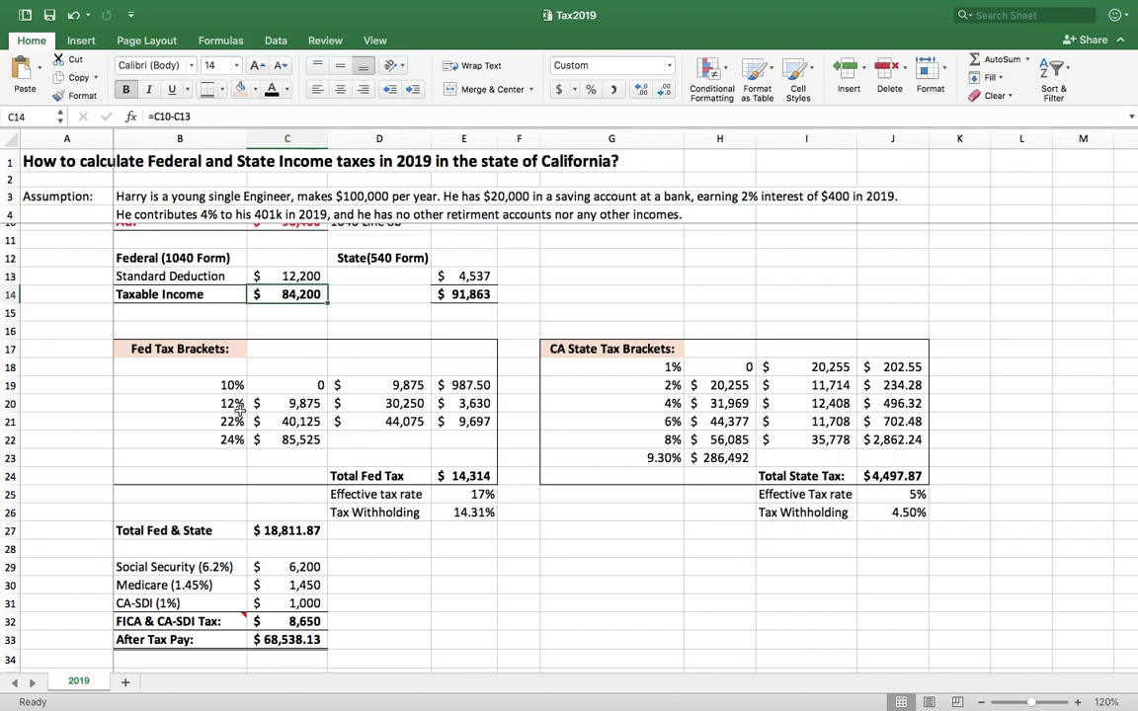
left_click(415, 421)
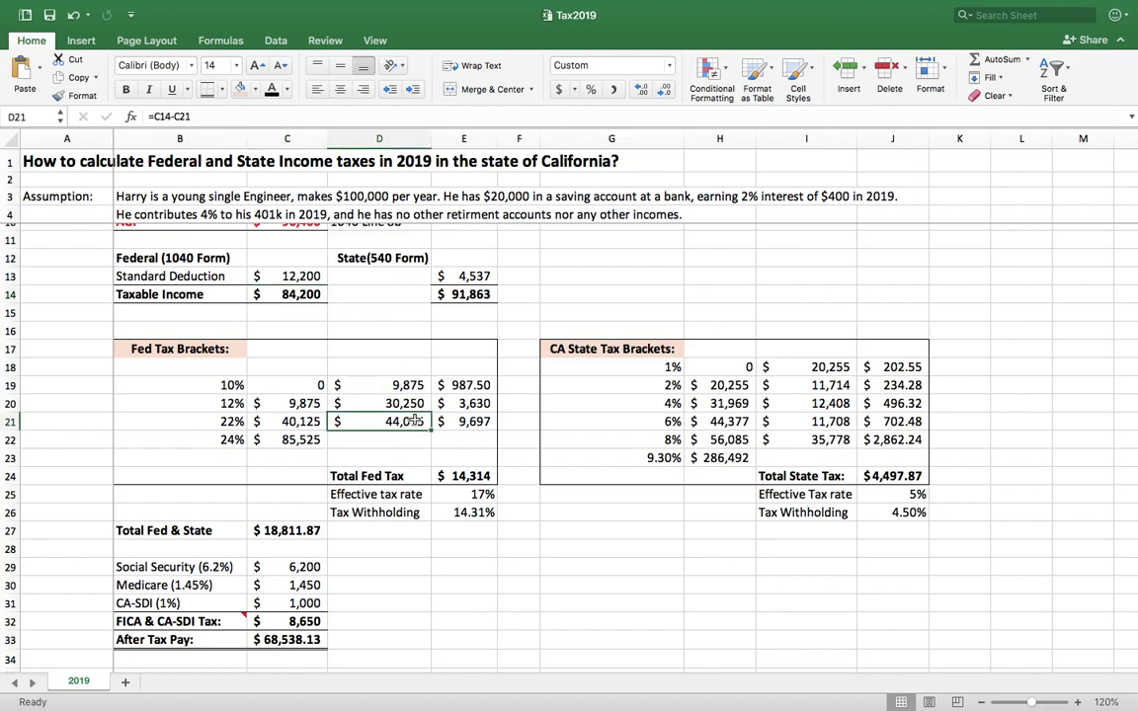
left_click(232, 421)
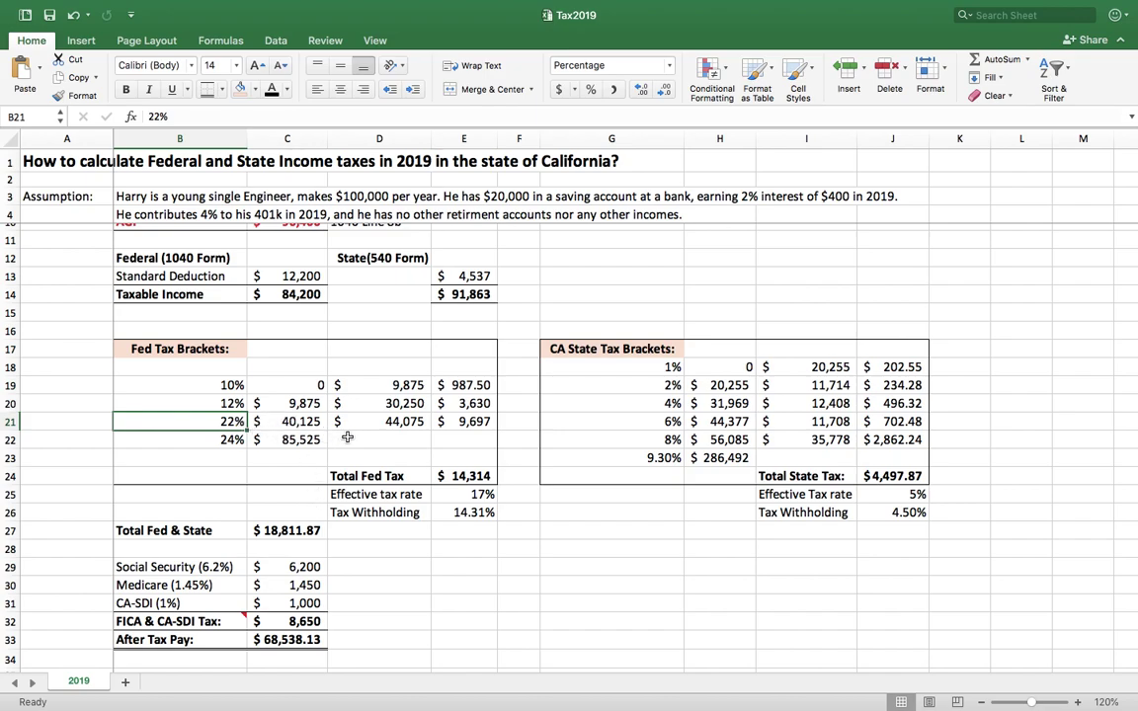
left_click(409, 432)
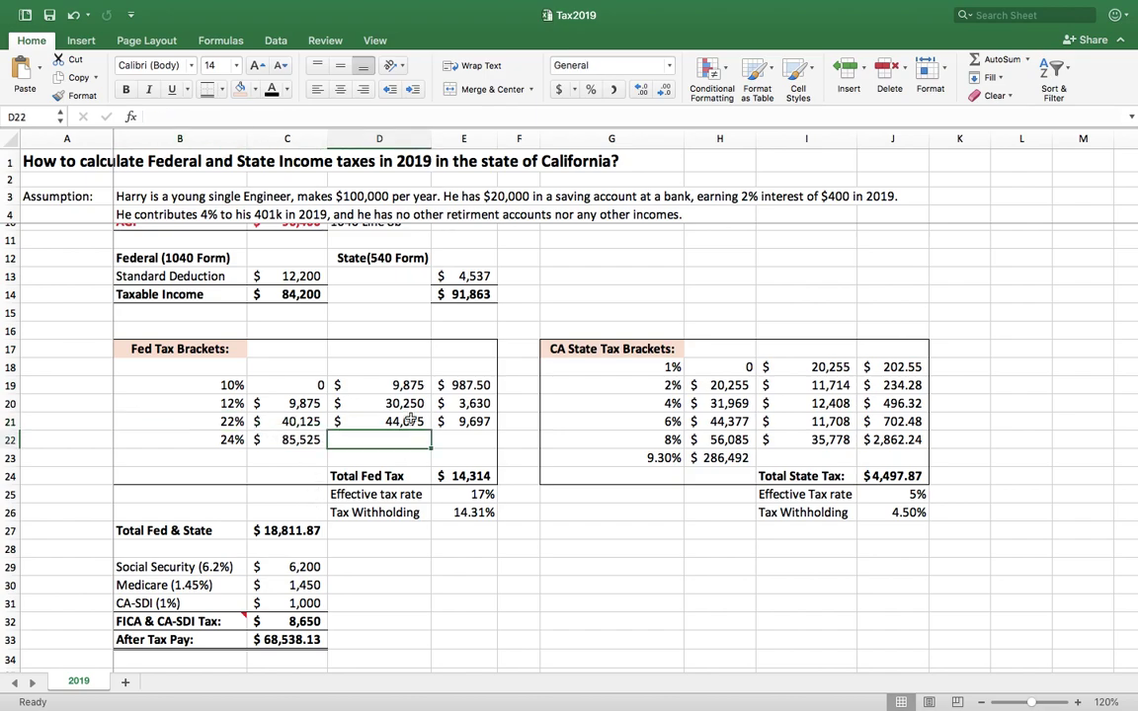
Step: Recheck the income portion formulas for the 10%, 12% and 22% federal brackets in D19 to D21
left_click(410, 387)
left_click(410, 387)
left_click(409, 404)
left_click(409, 422)
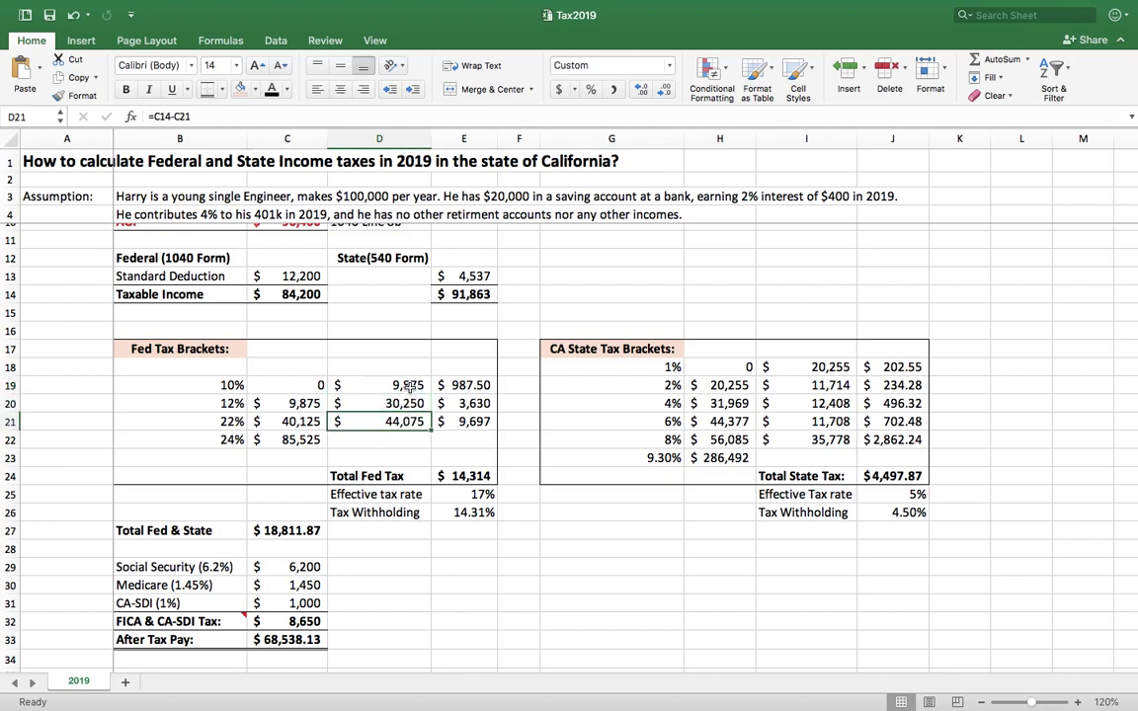
left_click(408, 384)
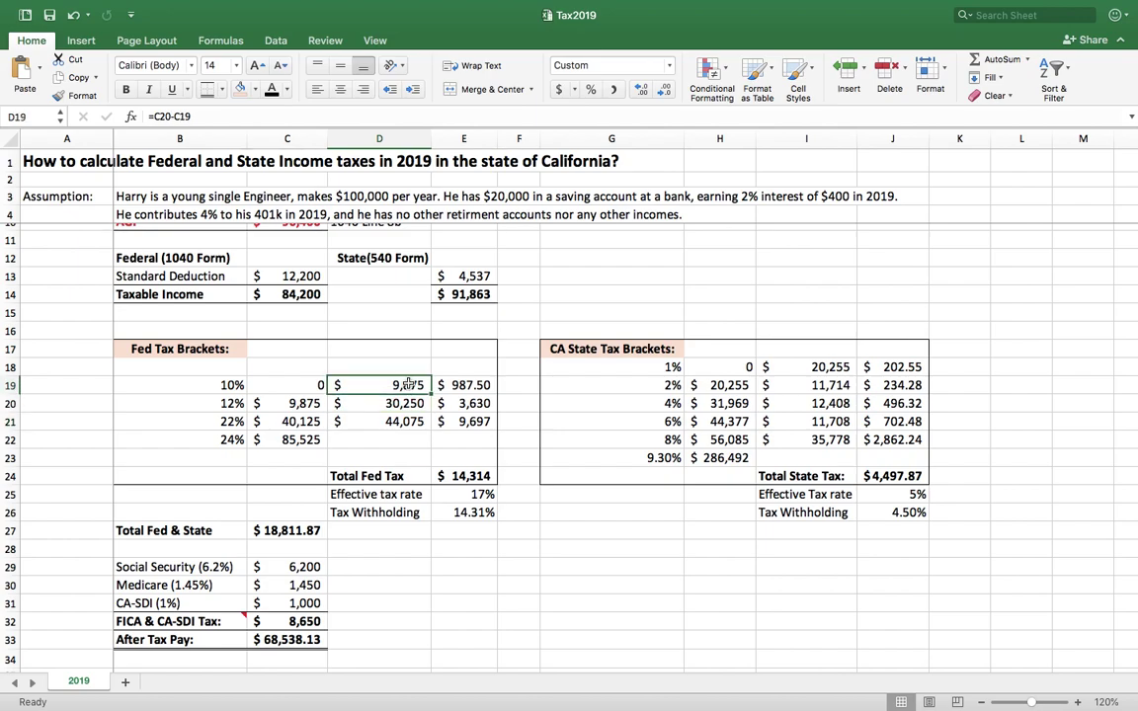
left_click(405, 404)
left_click(421, 421)
Step: Examine how each federal bracket's rate is multiplied by its income portion and how the Total Fed Tax formula sums them
left_click_drag(464, 384, 471, 420)
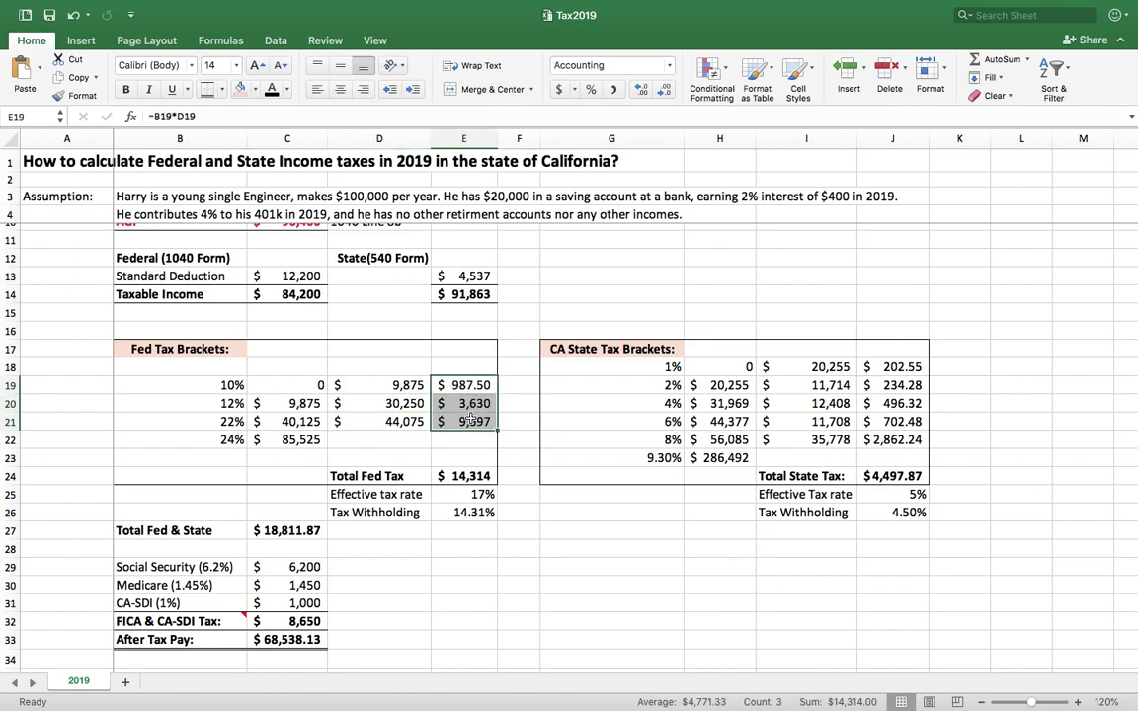
left_click(232, 386)
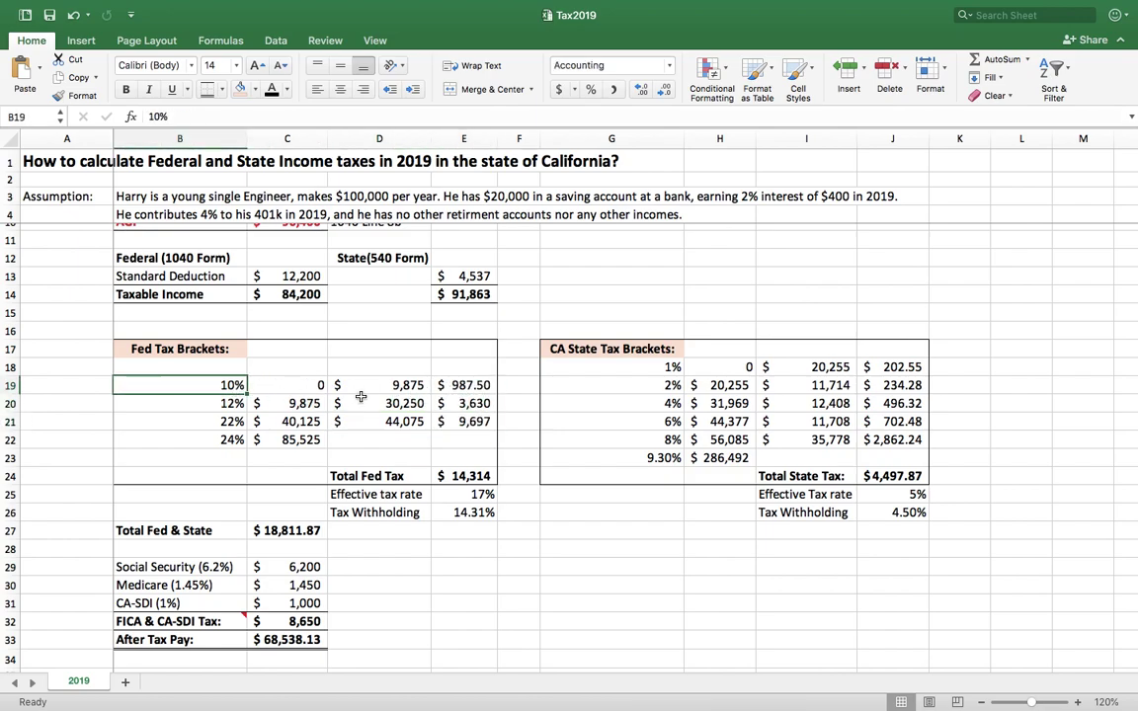
left_click(408, 386)
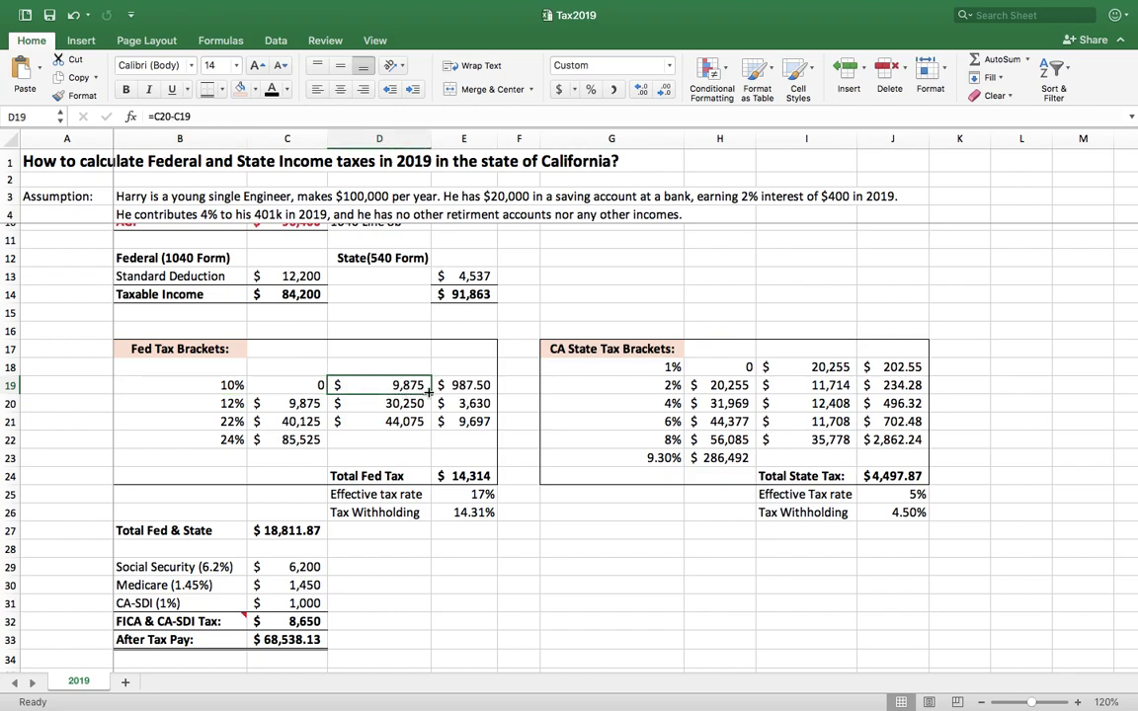
left_click(470, 385)
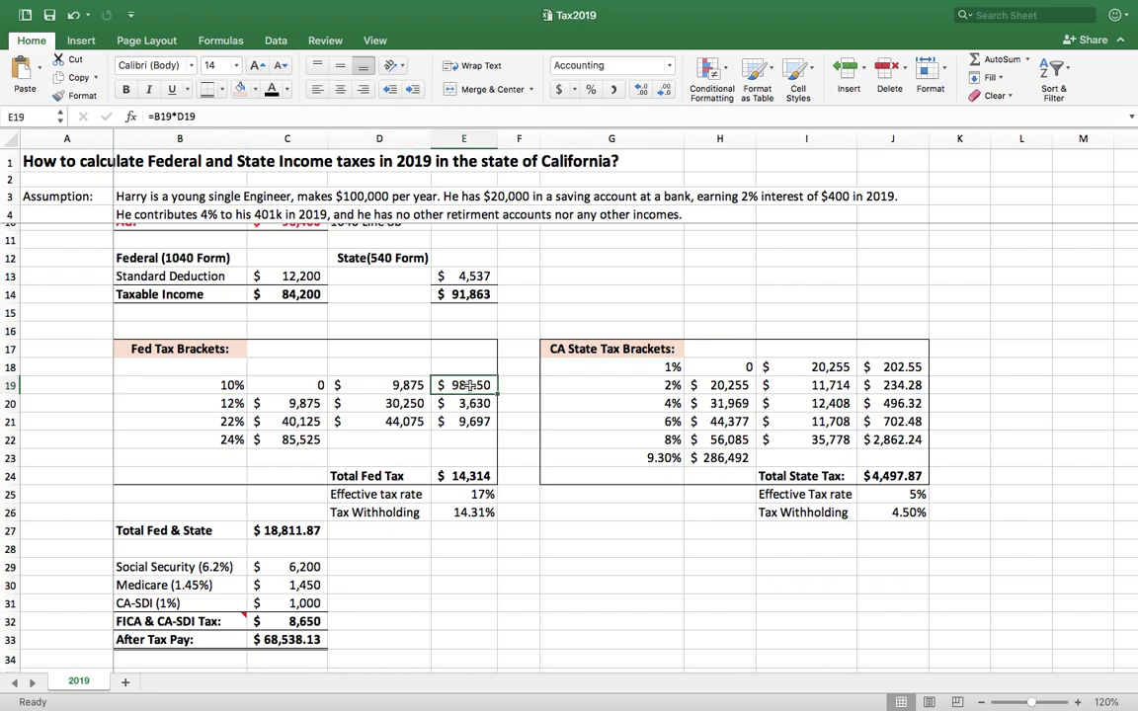
left_click(462, 422)
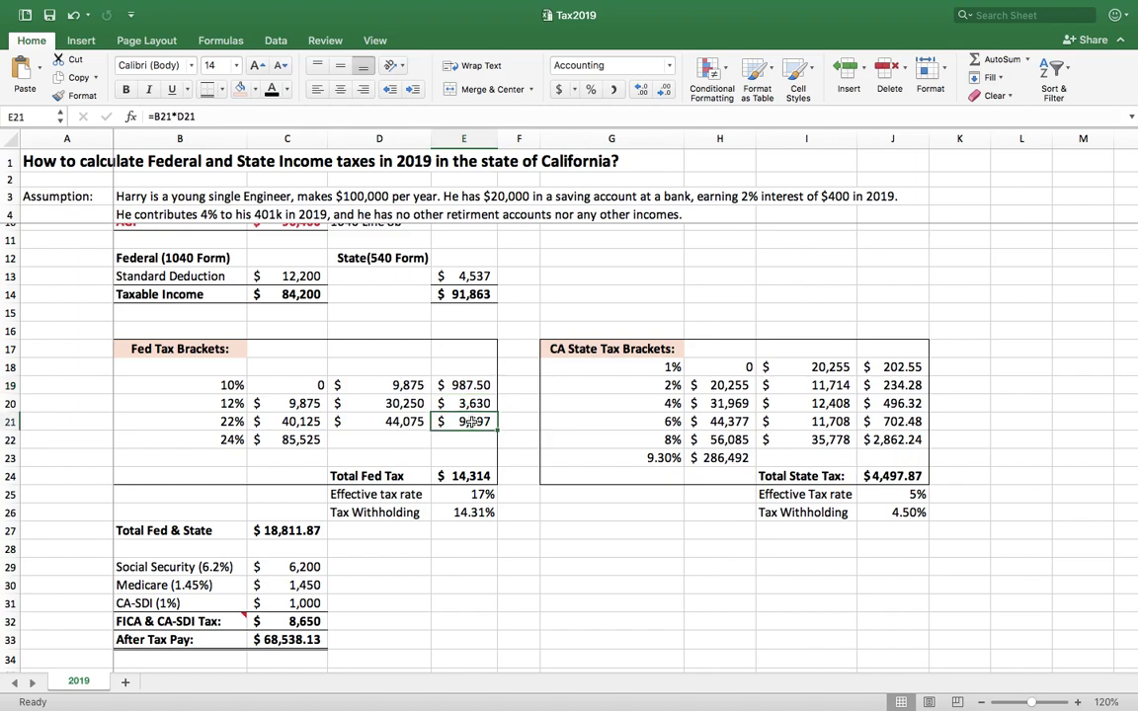
left_click(474, 477)
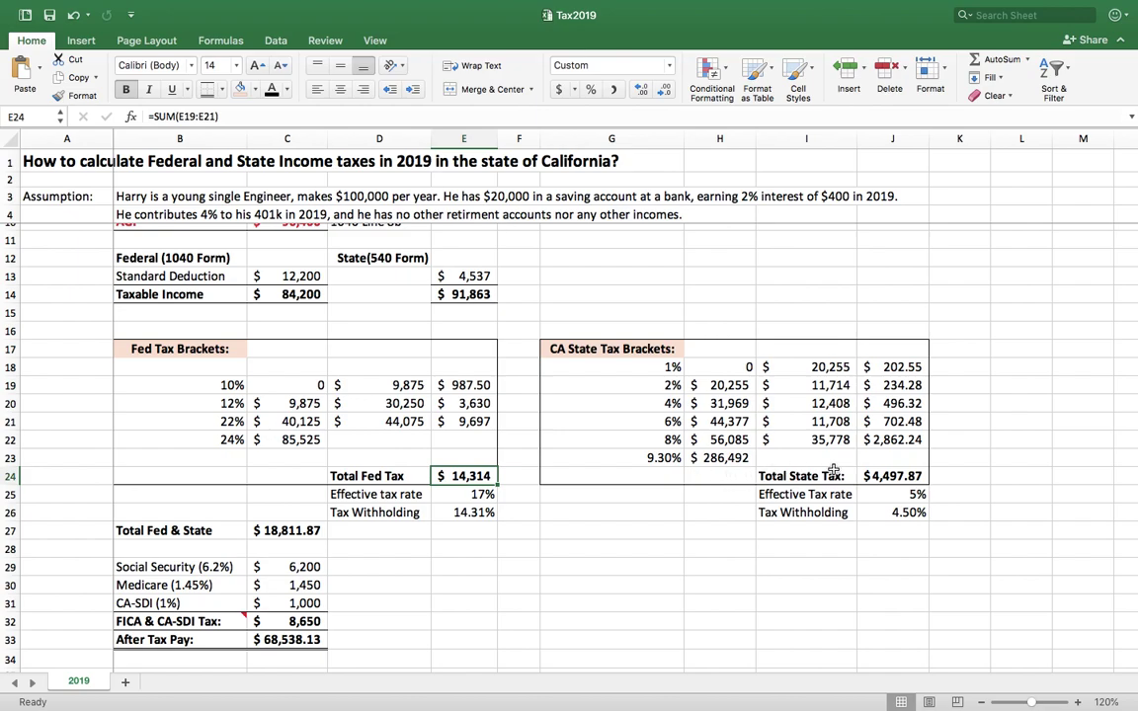
Step: Examine the lower California state bracket thresholds, the 2% rate and the formula for the income taxed at 1%
left_click(750, 367)
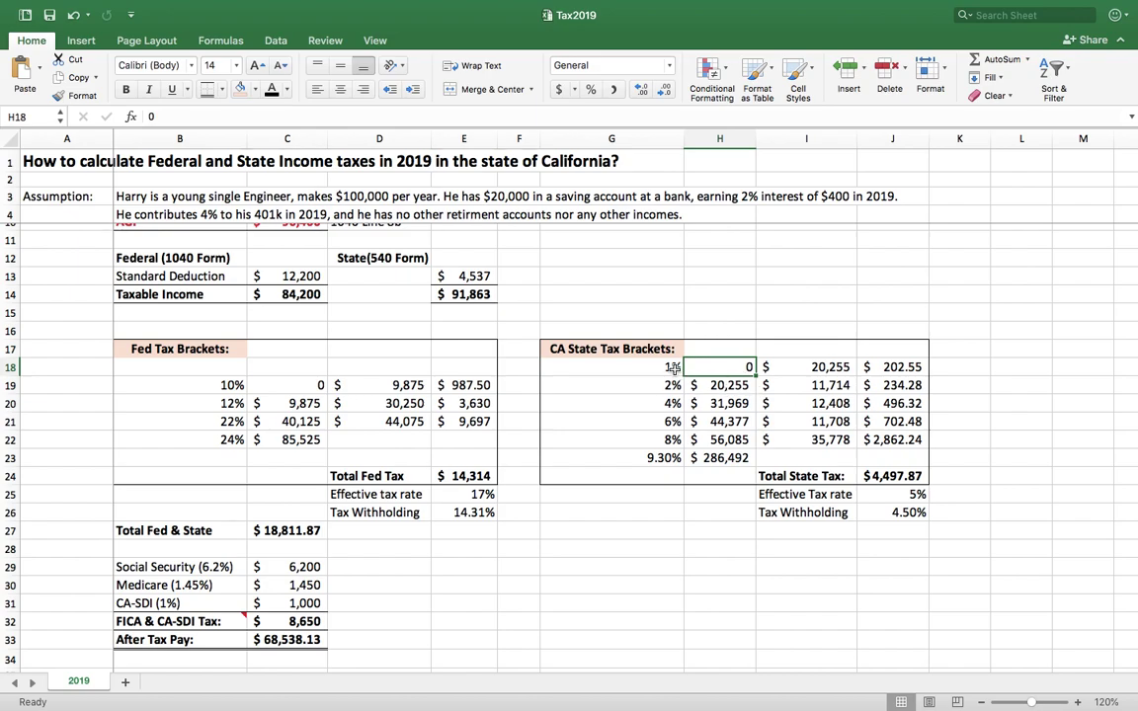
left_click(766, 367)
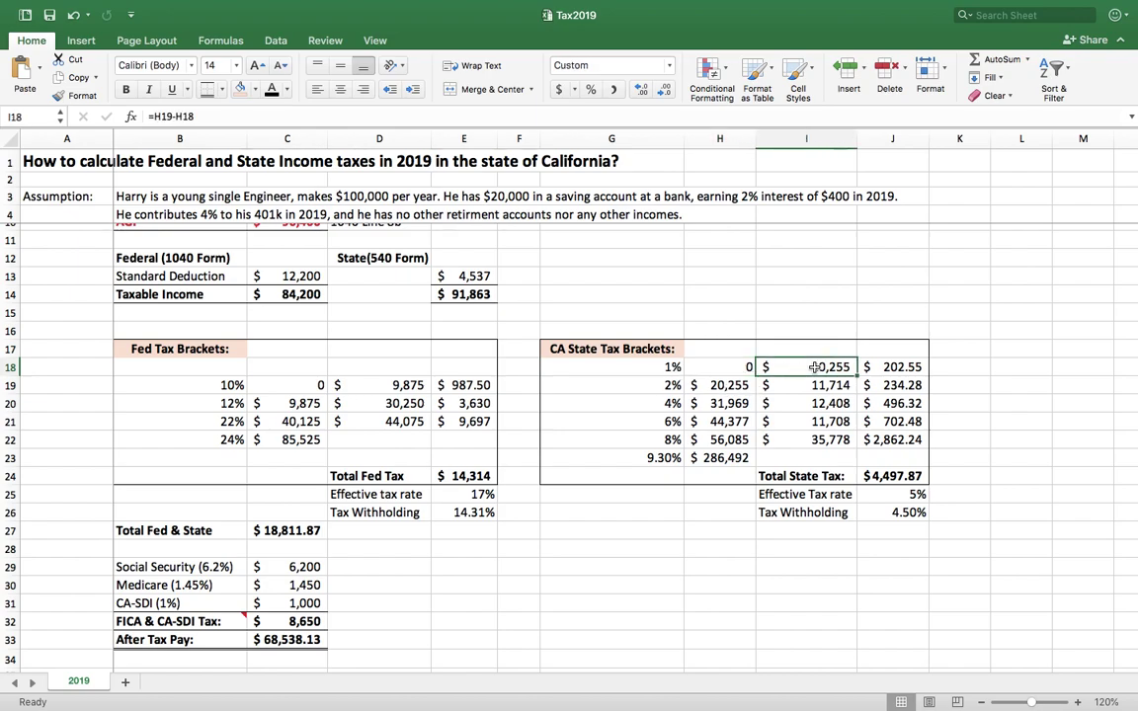
left_click(729, 385)
left_click(729, 403)
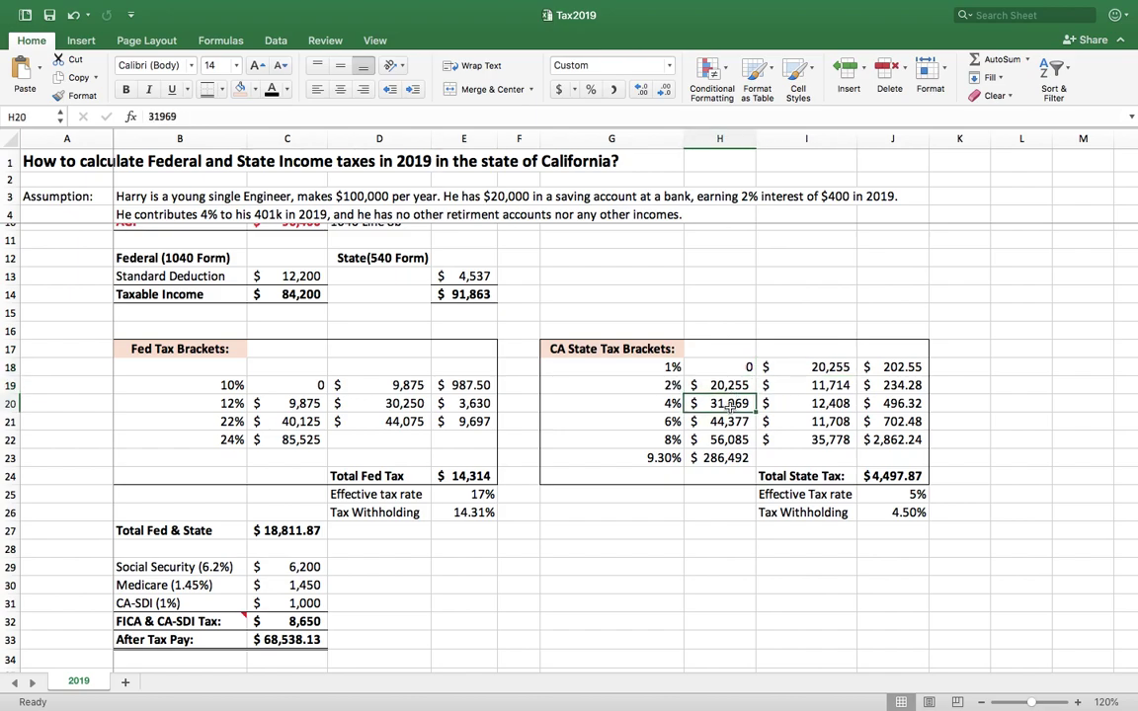
left_click(669, 387)
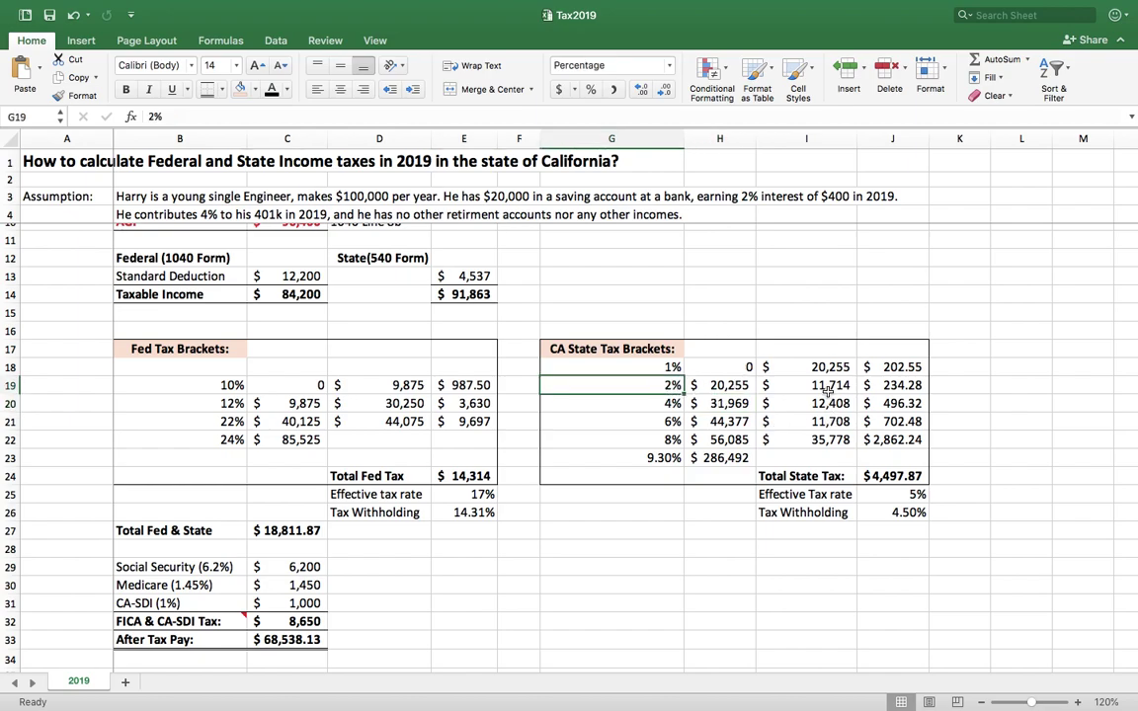
Step: Examine the state bracket income portions and how the 8% portion subtracts its threshold from state taxable income
left_click(825, 367)
left_click_drag(825, 369, 825, 422)
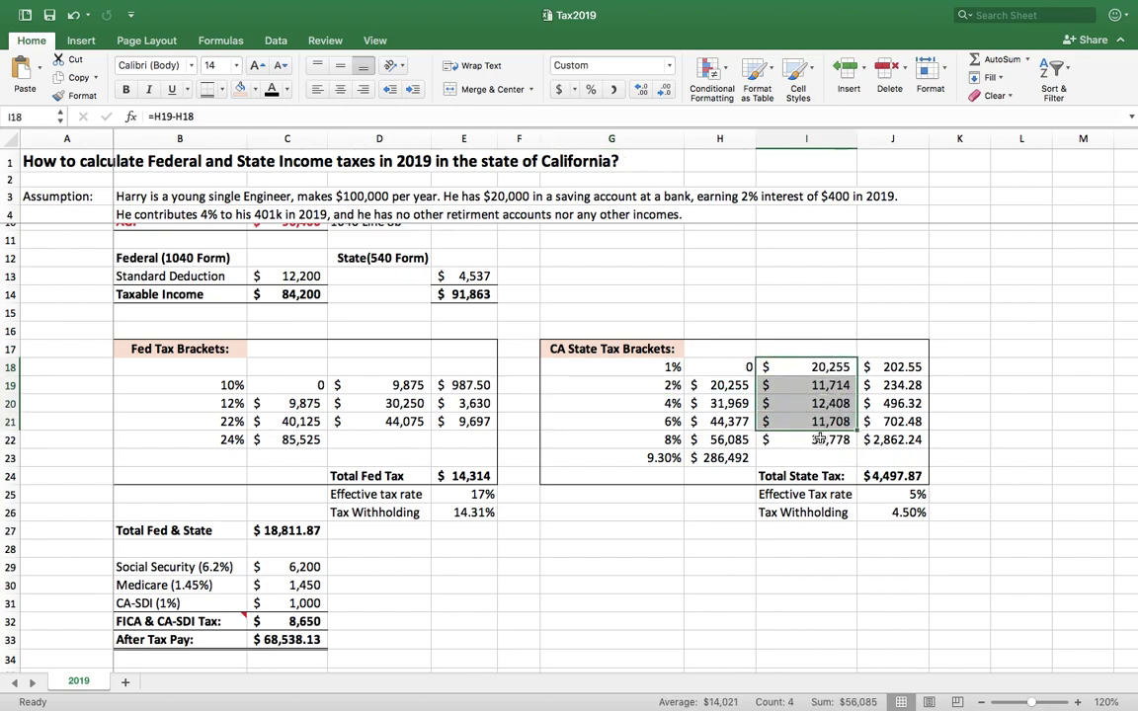
left_click(815, 442)
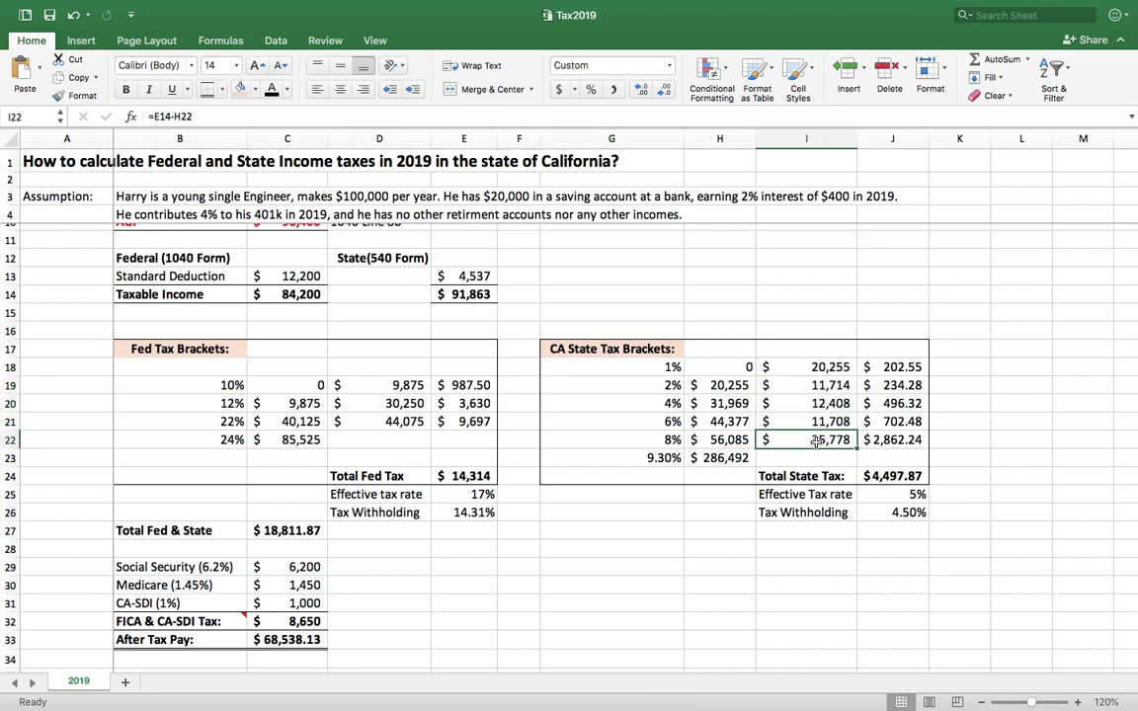
left_click(727, 446)
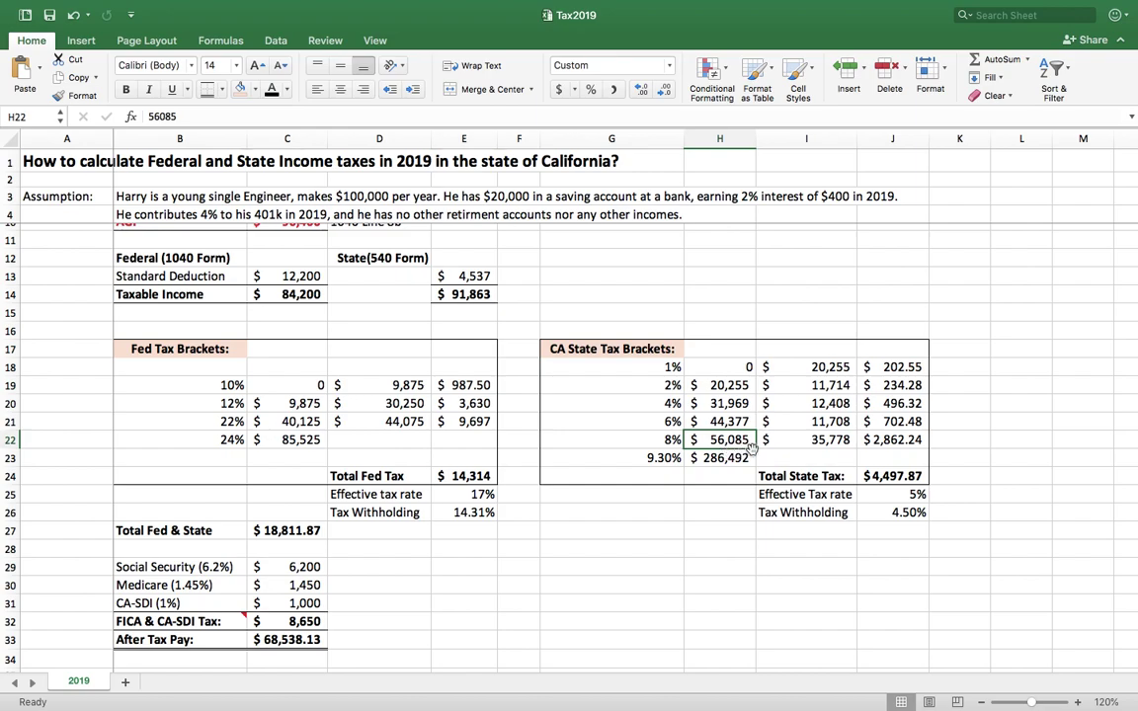
left_click(472, 294)
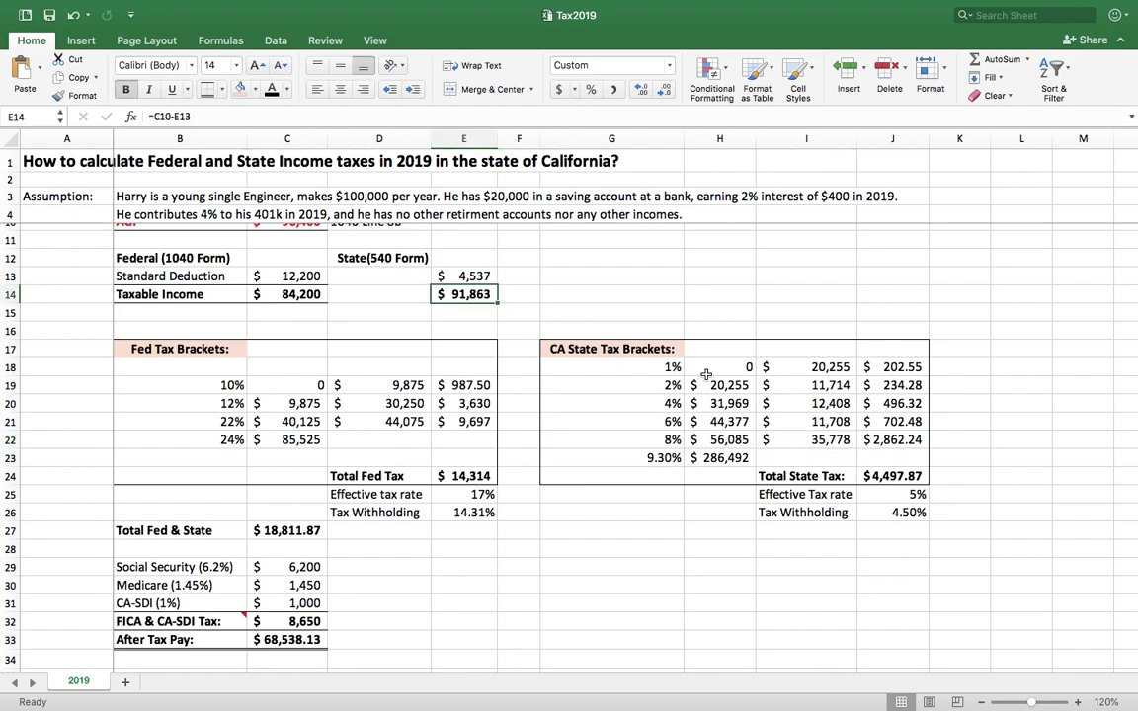
left_click(830, 439)
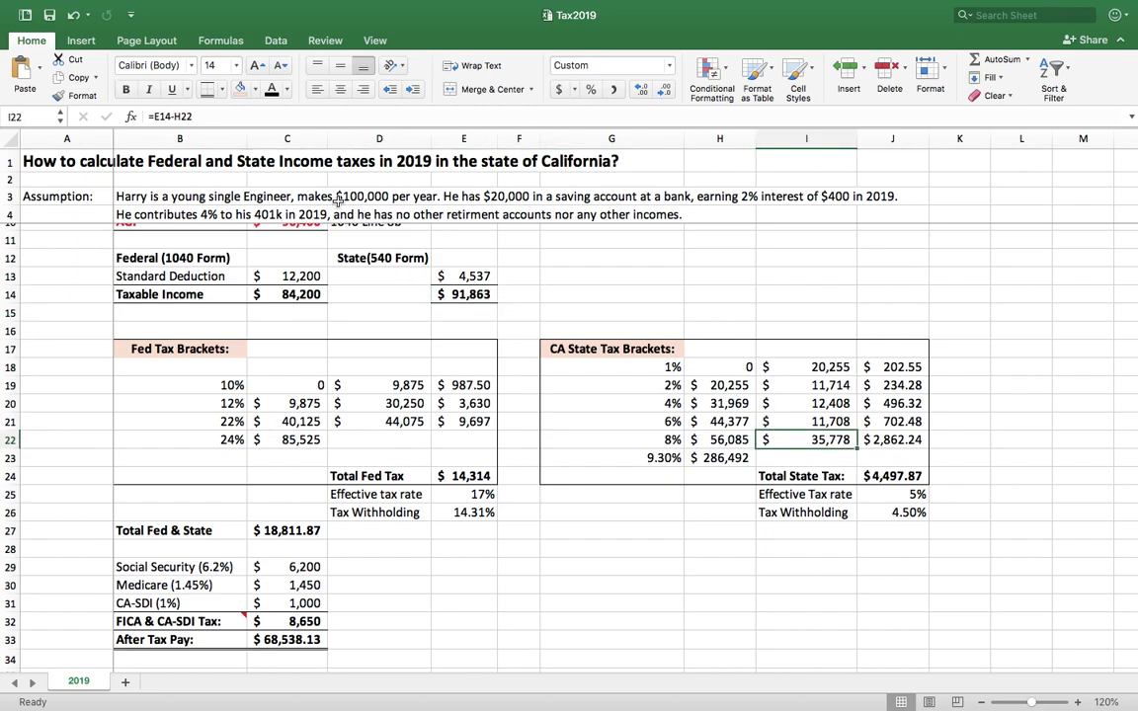
Step: Trace the cell references in the I22 formula for the state income taxed at 8%
left_click(172, 117)
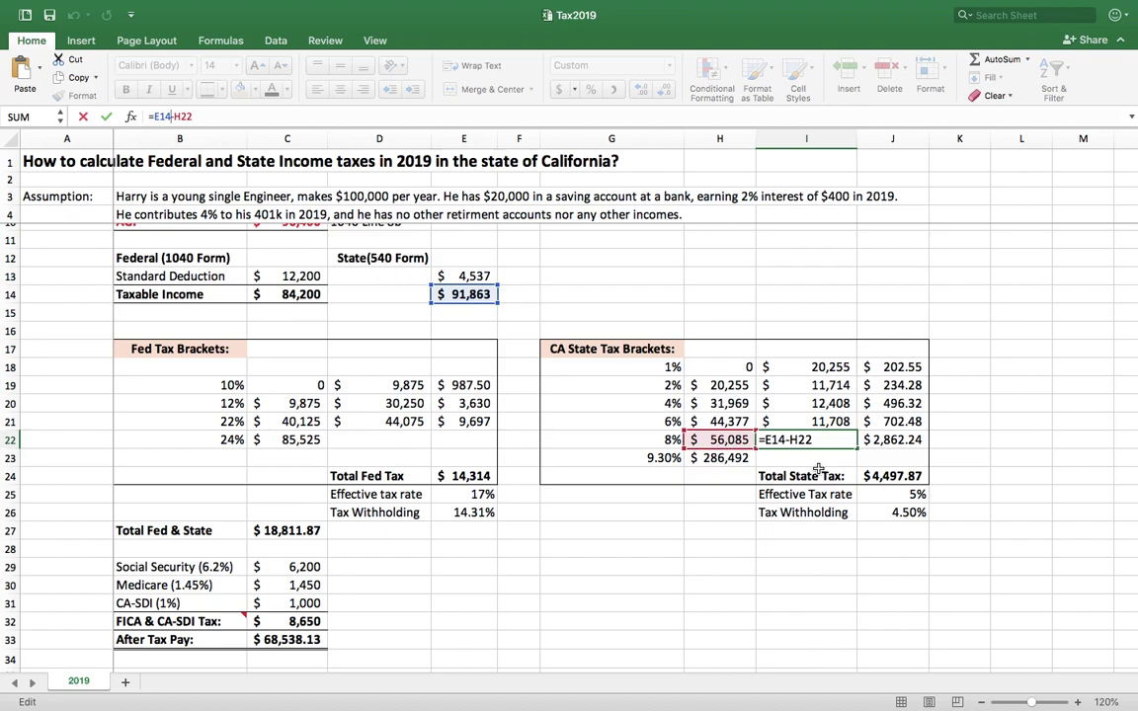
key("Return")
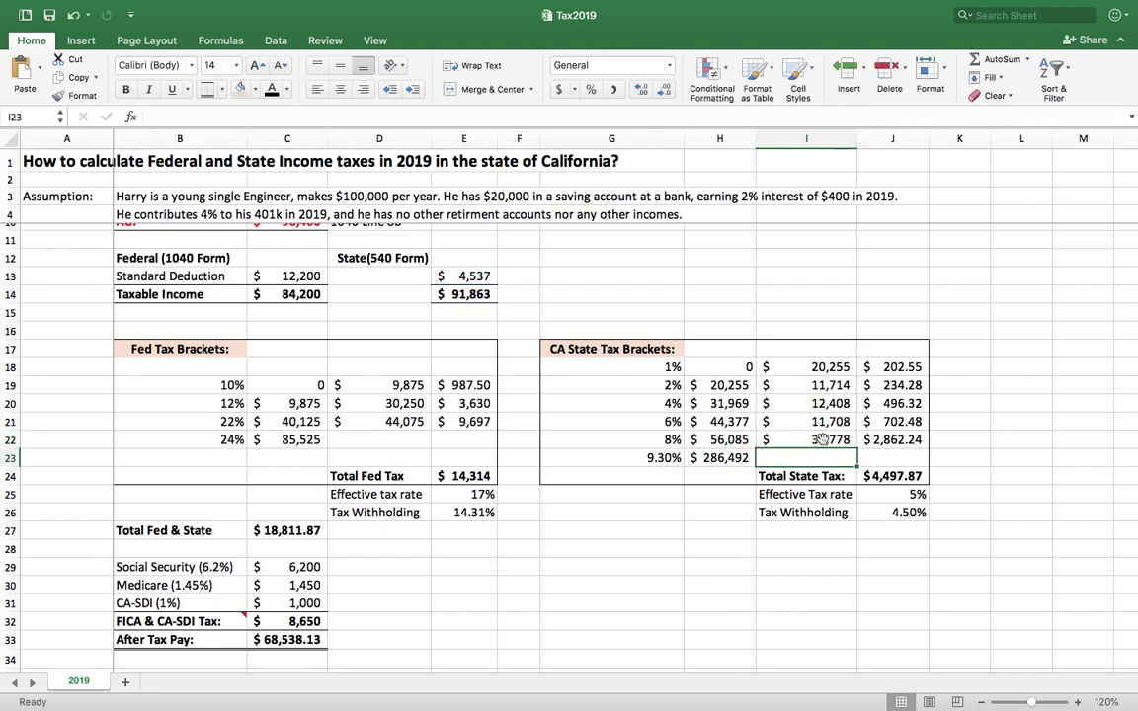
left_click(823, 440)
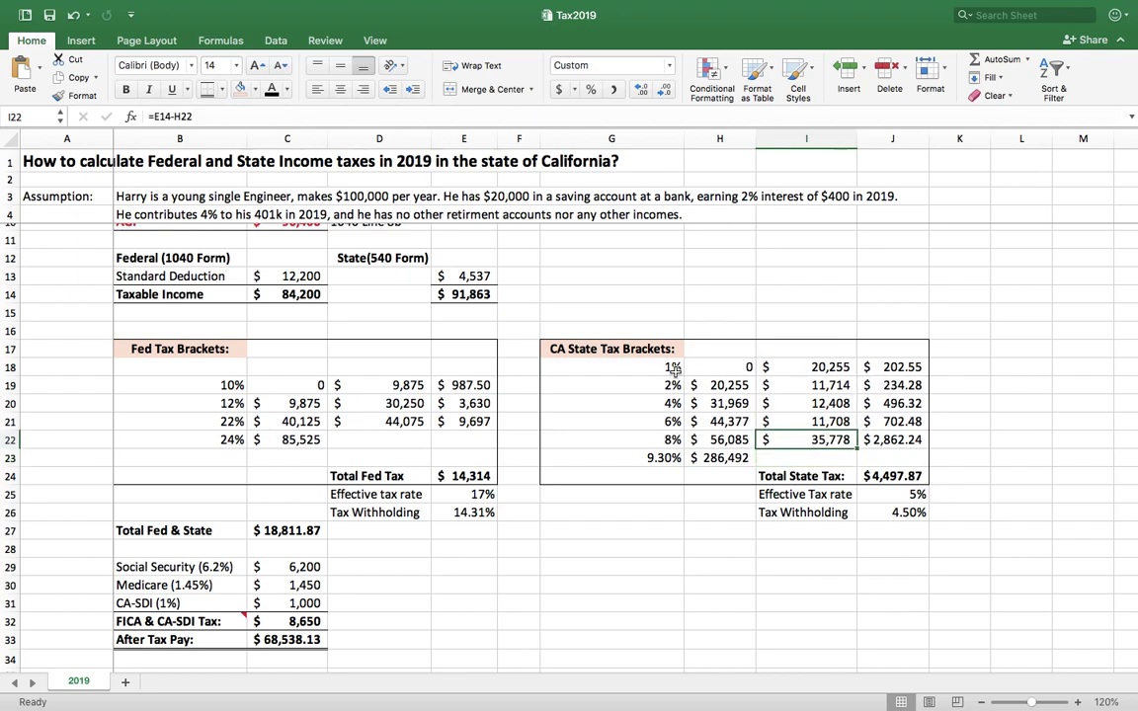
Step: Examine the 1% state bracket's income portion and tax, and the Total State Tax formula in J24
left_click(831, 369)
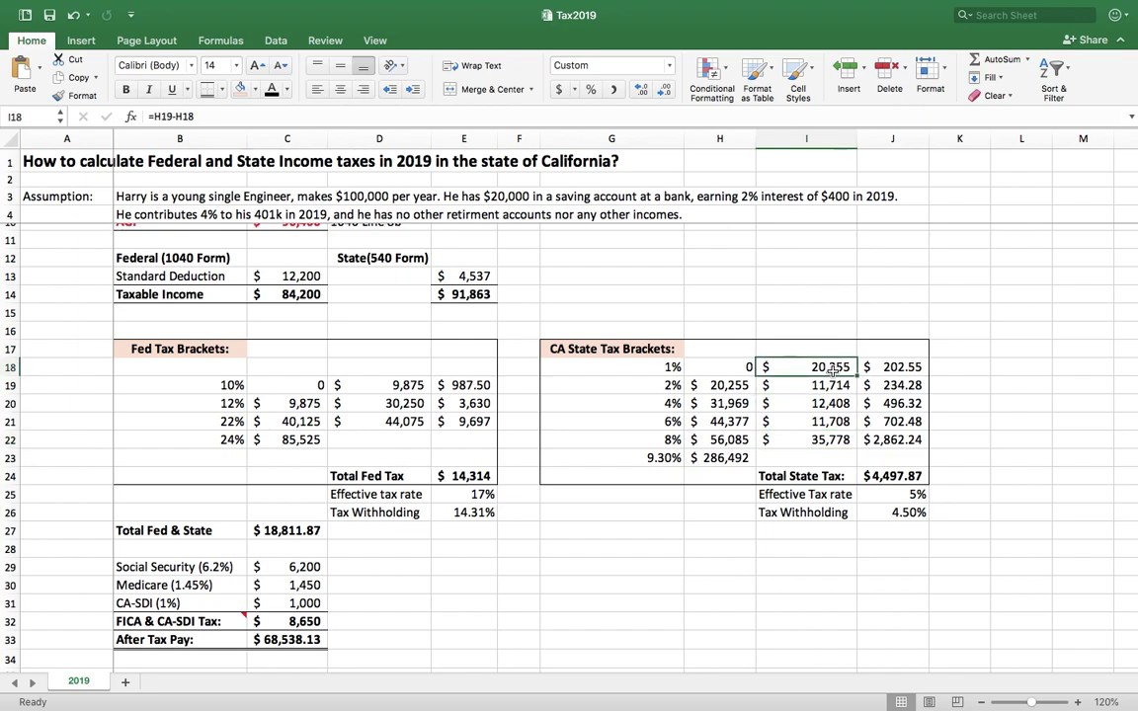
left_click(900, 369)
left_click(906, 476)
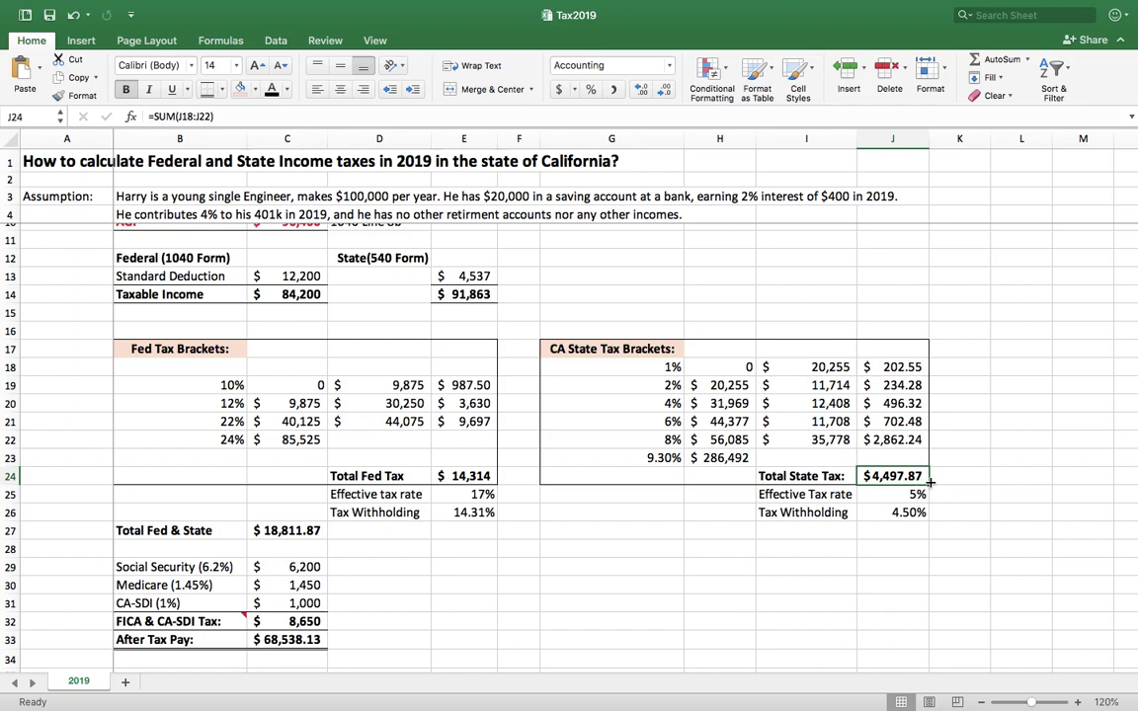
key("Down")
left_click(950, 508)
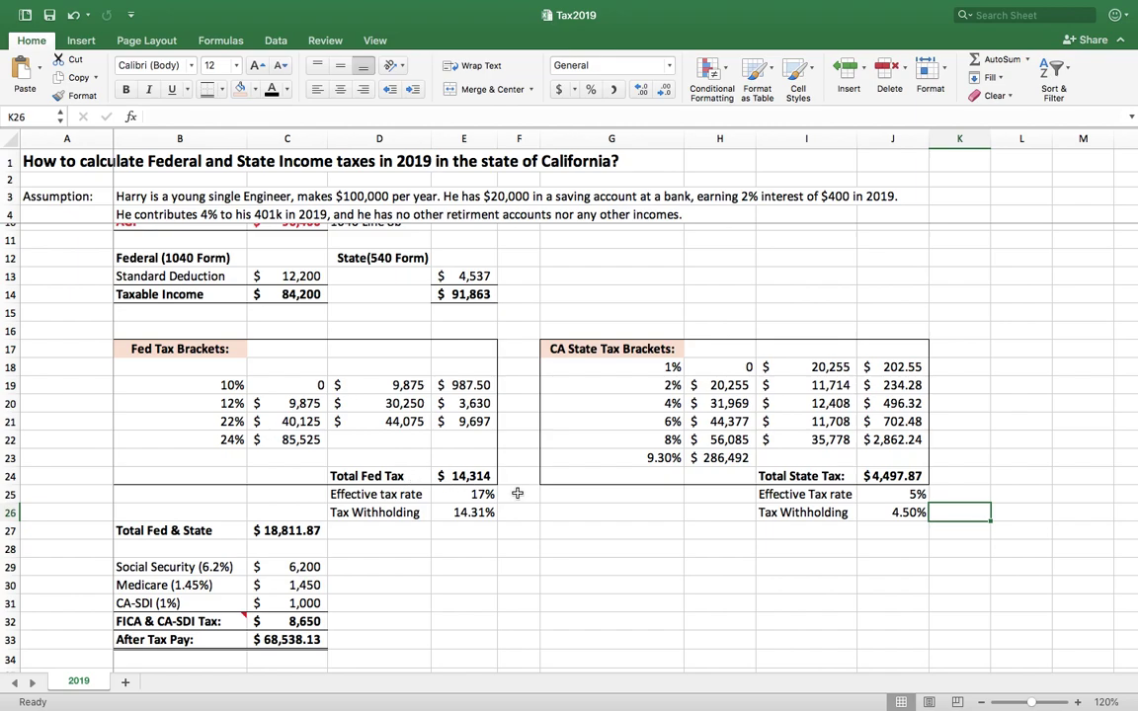
Step: Review the federal and state tax totals and examine the combined Total Fed & State formula in C27
left_click(466, 477)
left_click(870, 473)
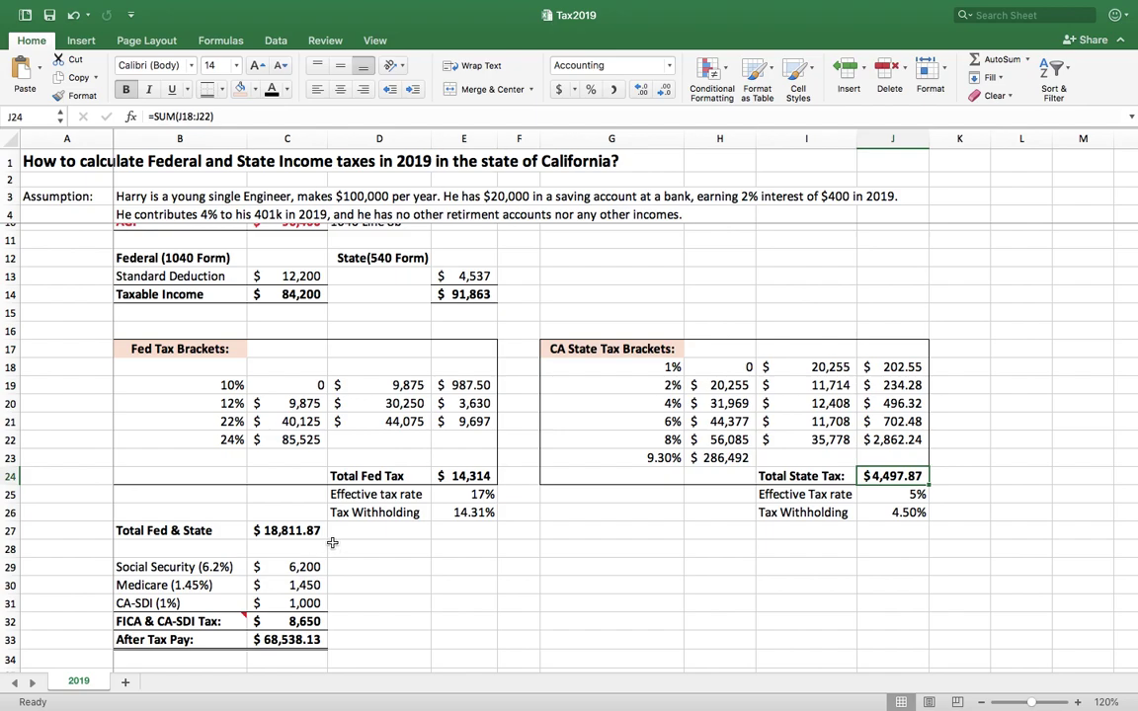
scroll(395, 553, "down", 2)
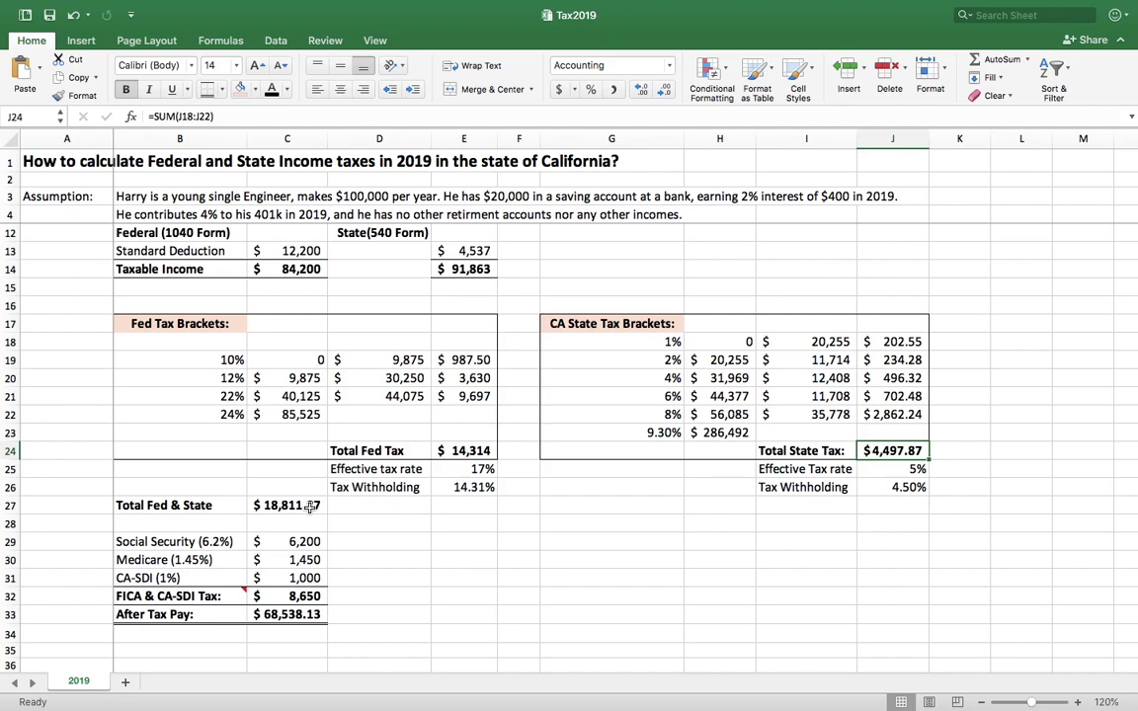
left_click(298, 504)
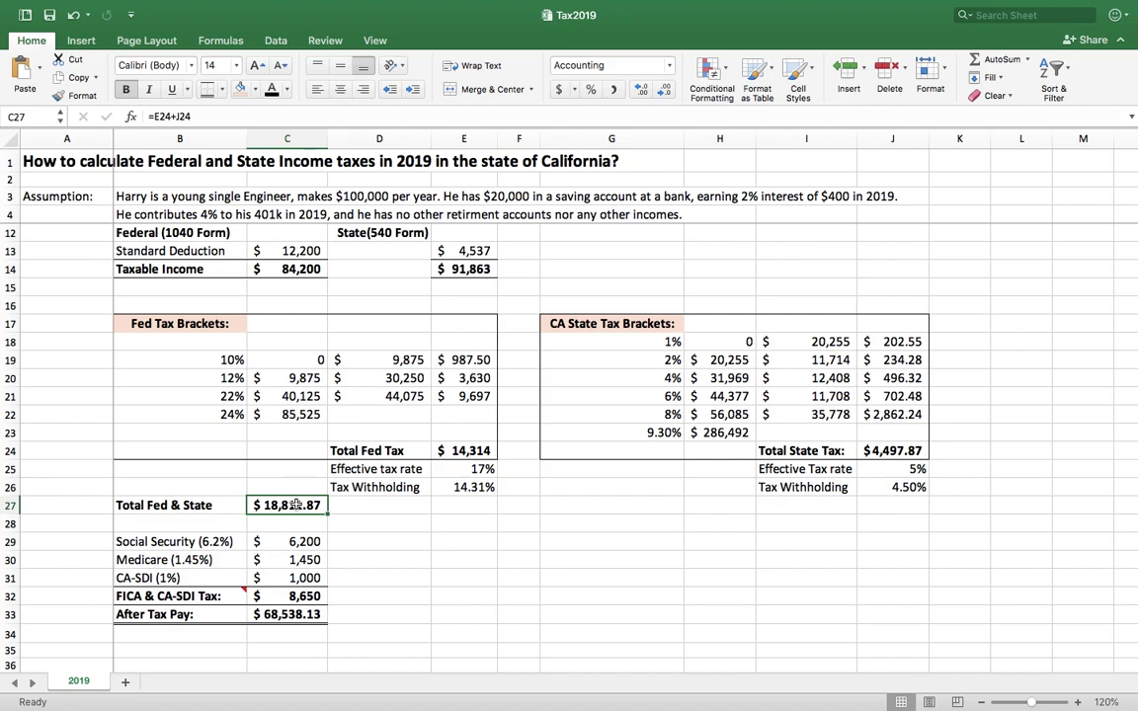
left_click(497, 525)
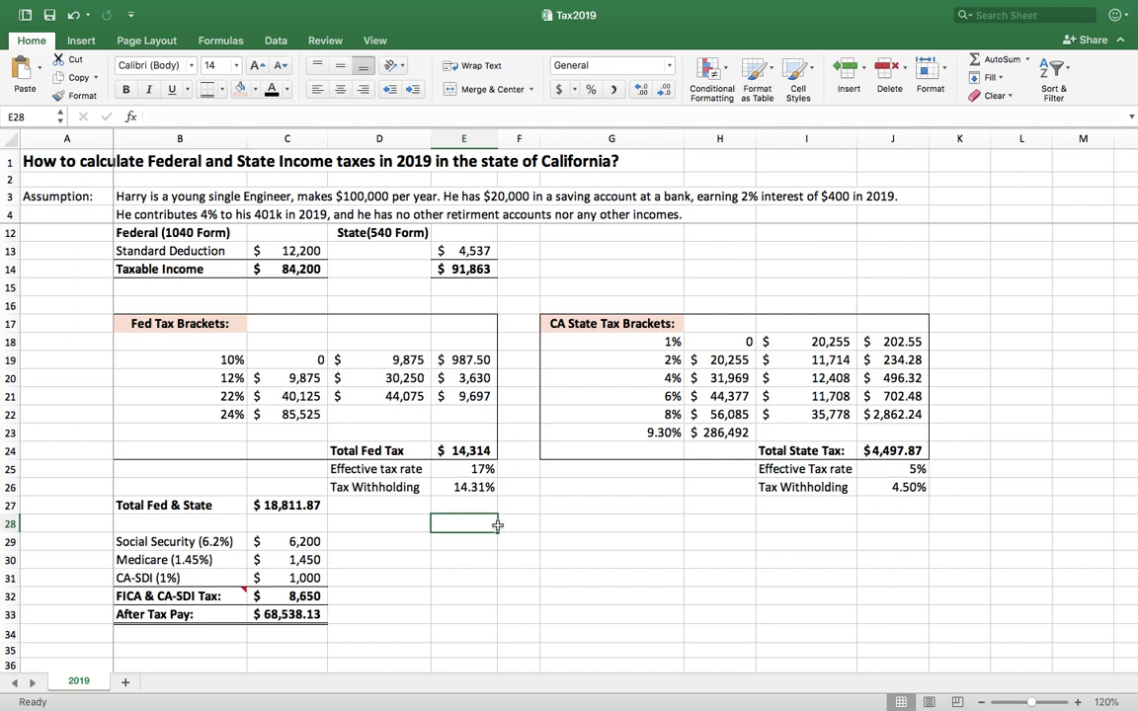
Step: Examine the federal effective tax rate formula in E25 along with the federal taxable income and Total Fed Tax it relies on
left_click(393, 470)
scroll(573, 578, "up", 2)
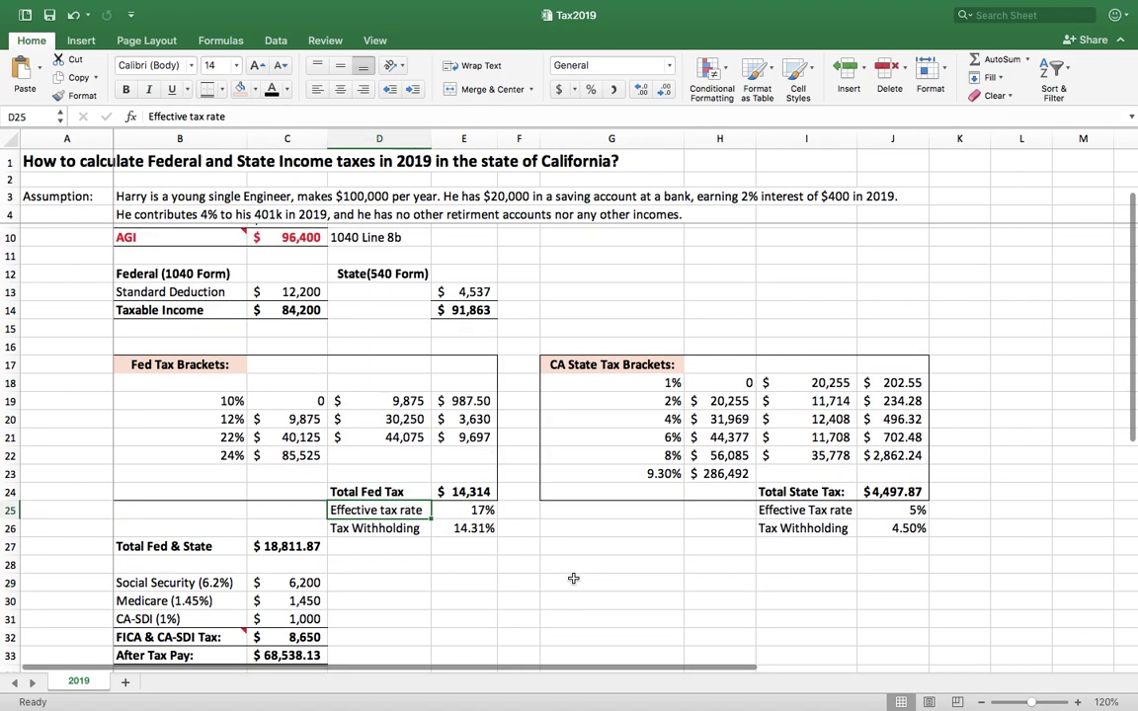
scroll(572, 577, "down", 2)
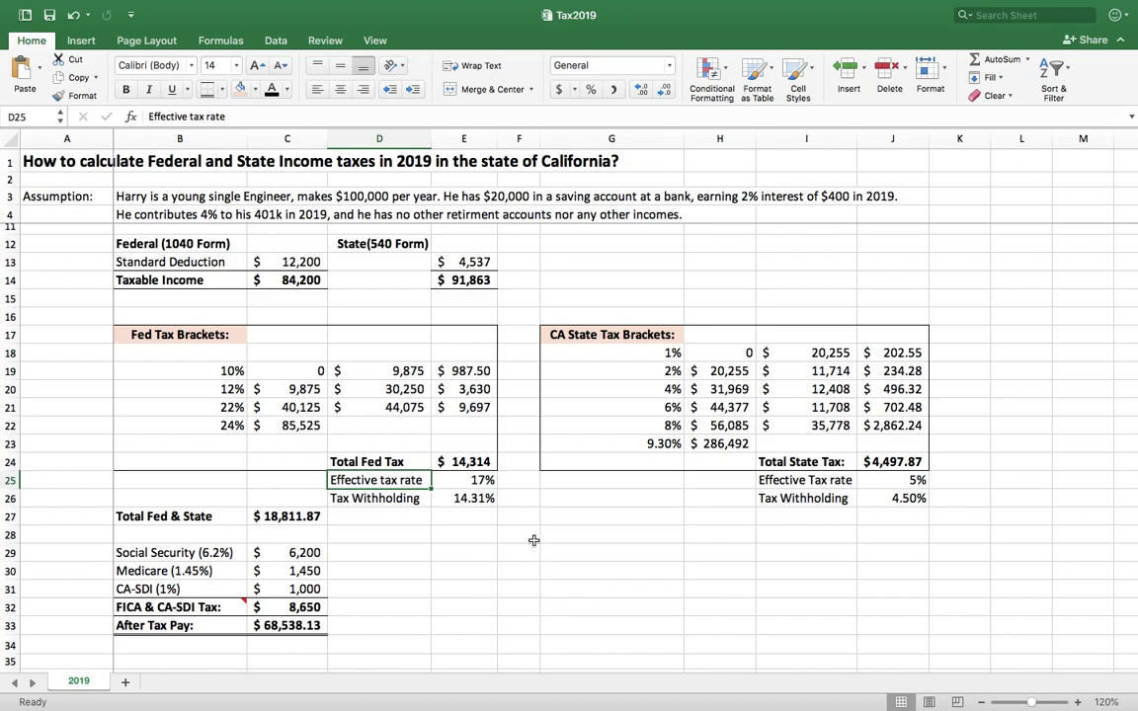
left_click(303, 281)
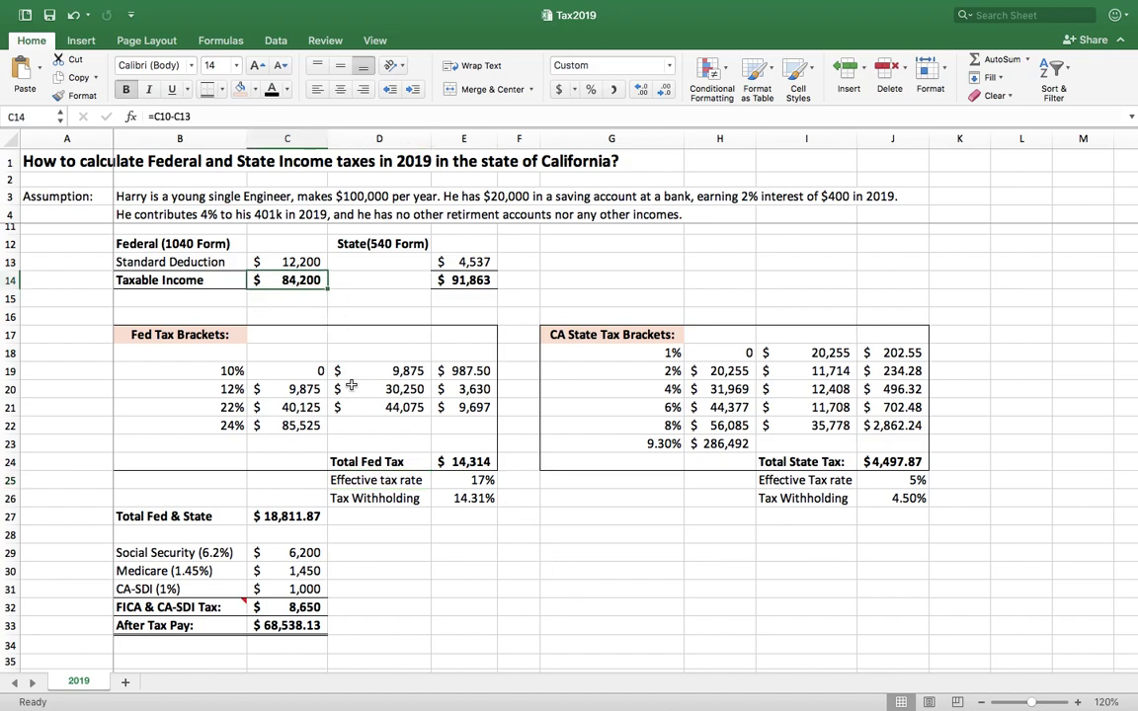
left_click(478, 461)
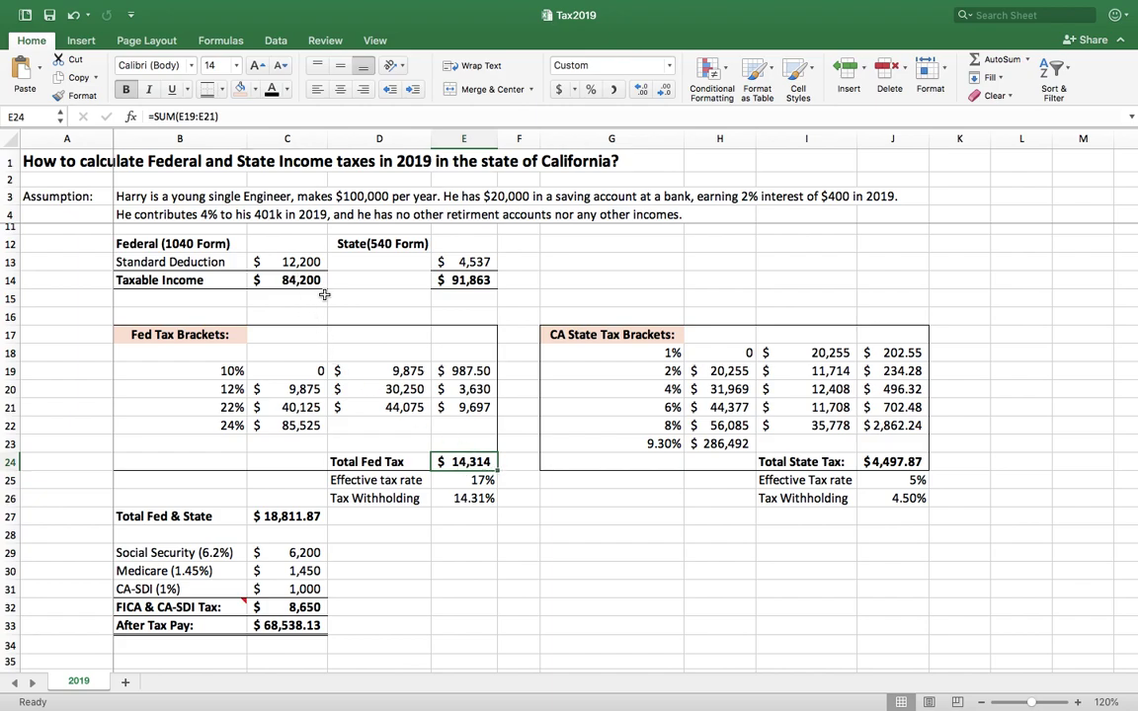
left_click(482, 480)
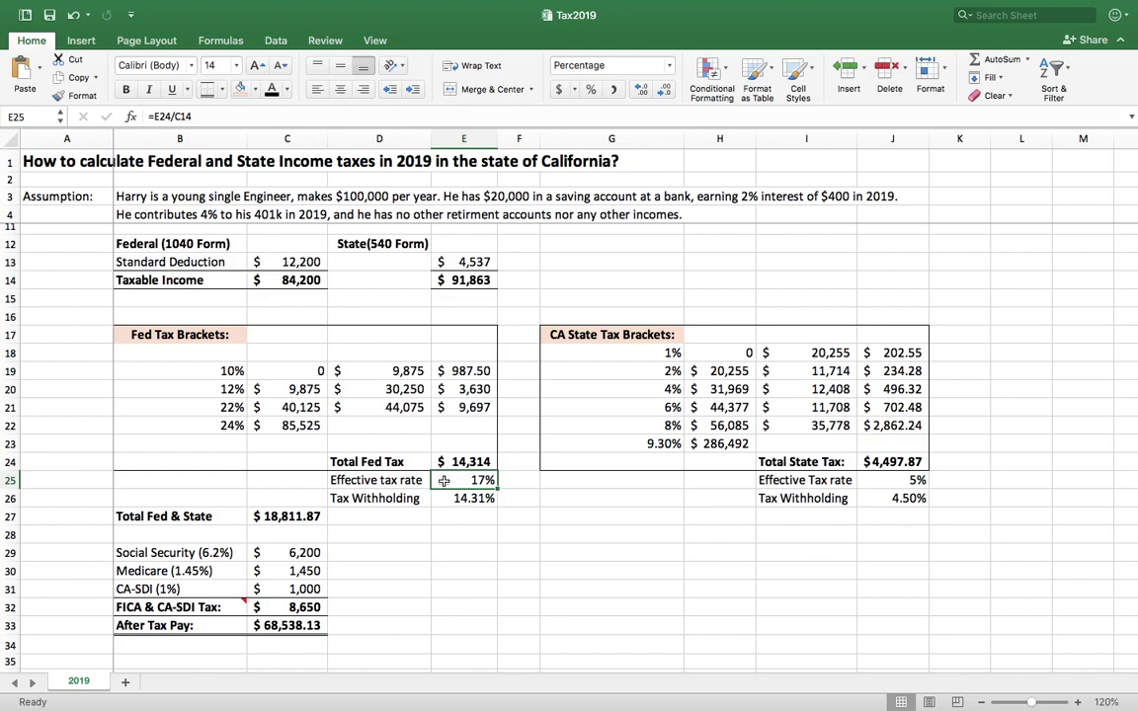
left_click(413, 480)
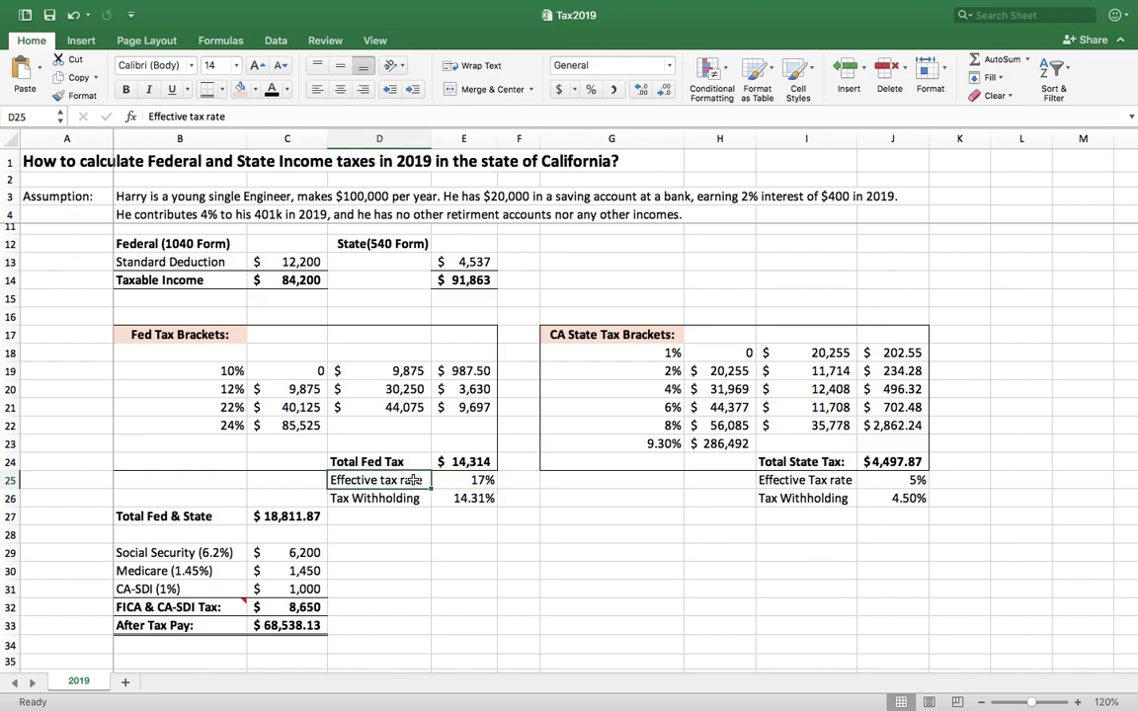
left_click(486, 480)
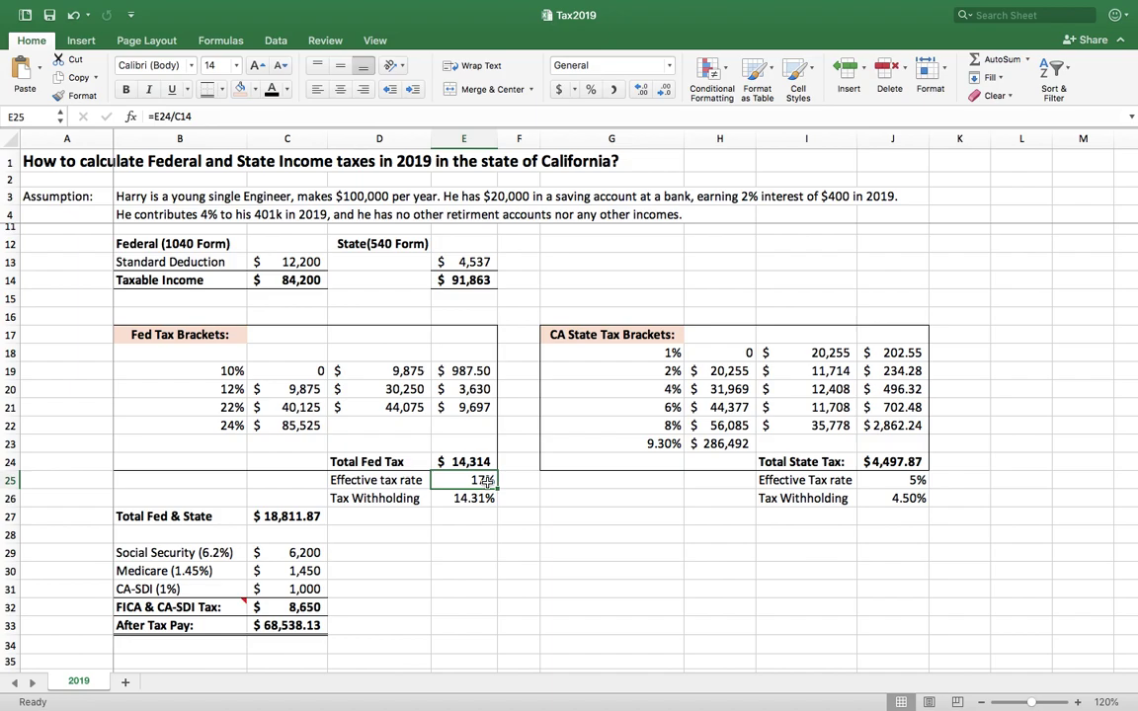
Step: Examine the state effective tax rate formula in J25 together with Total State Tax and the state taxable income
left_click(835, 483)
left_click(902, 482)
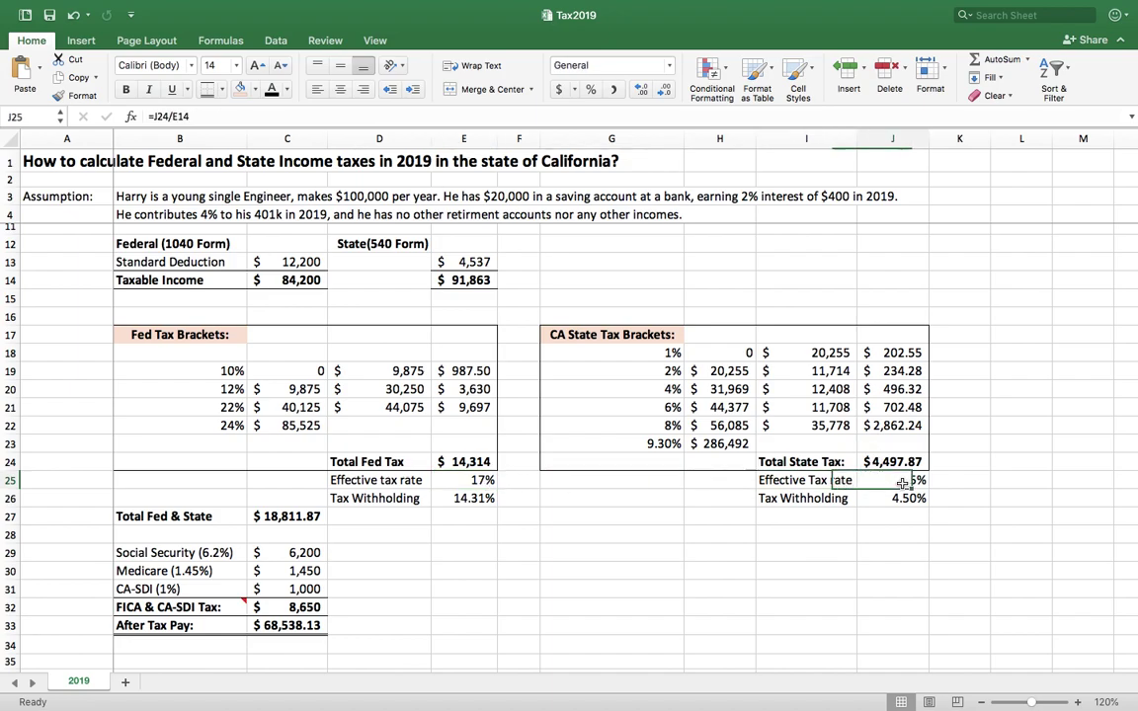
left_click(918, 466)
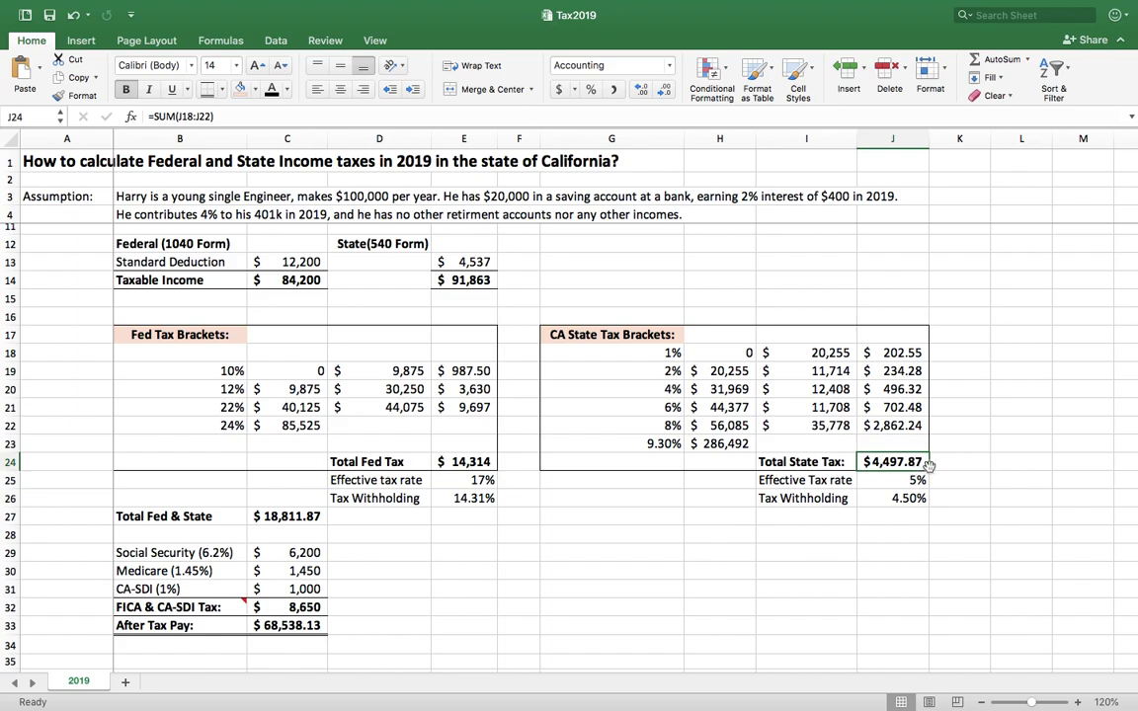
left_click(462, 281)
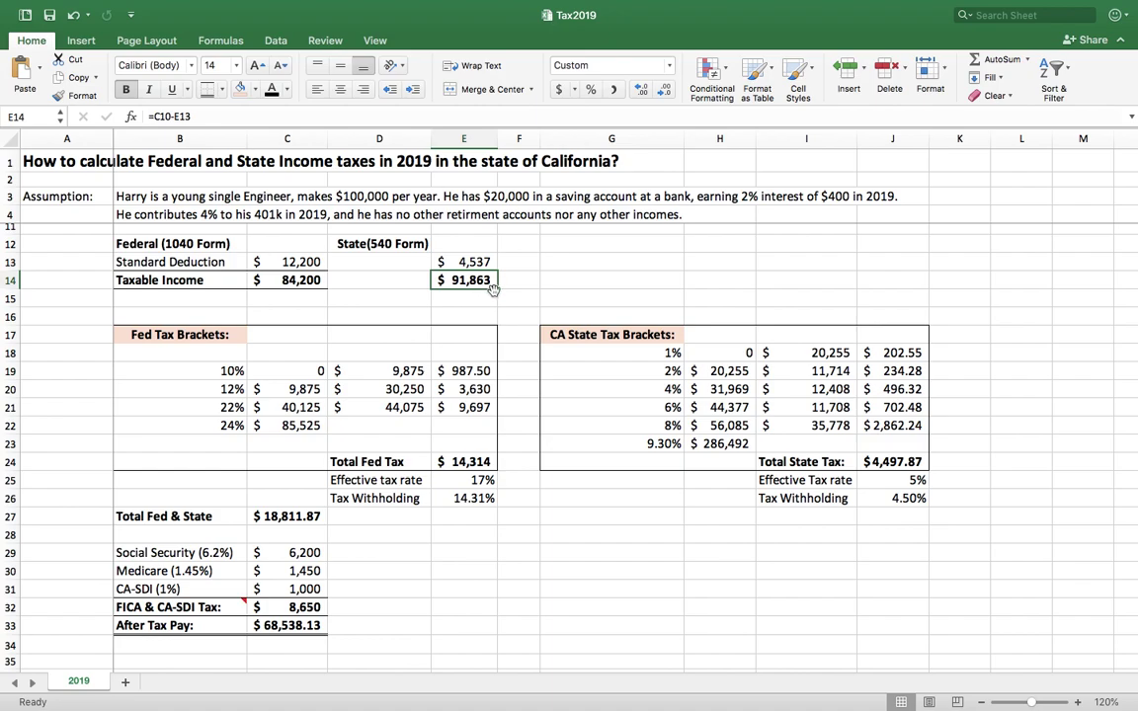
left_click(914, 479)
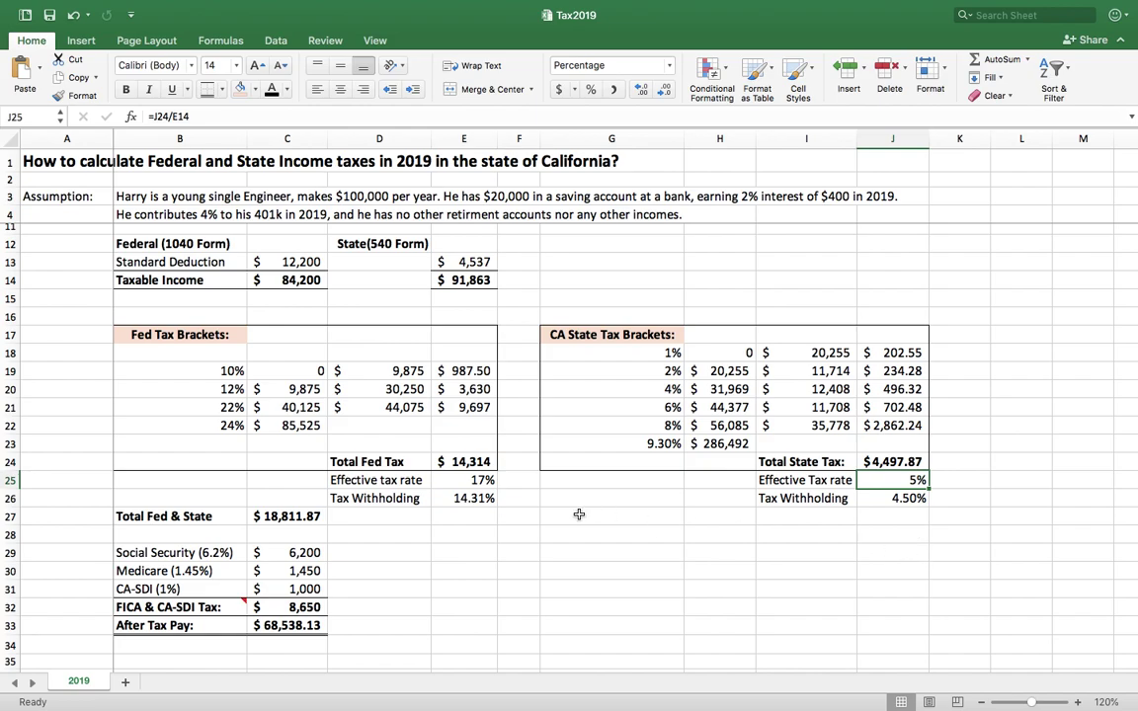
Step: Examine the federal Tax Withholding formula in E26 and its inputs, Total Fed Tax and Salary Income
scroll(573, 523, "up", 1)
scroll(572, 529, "up", 5)
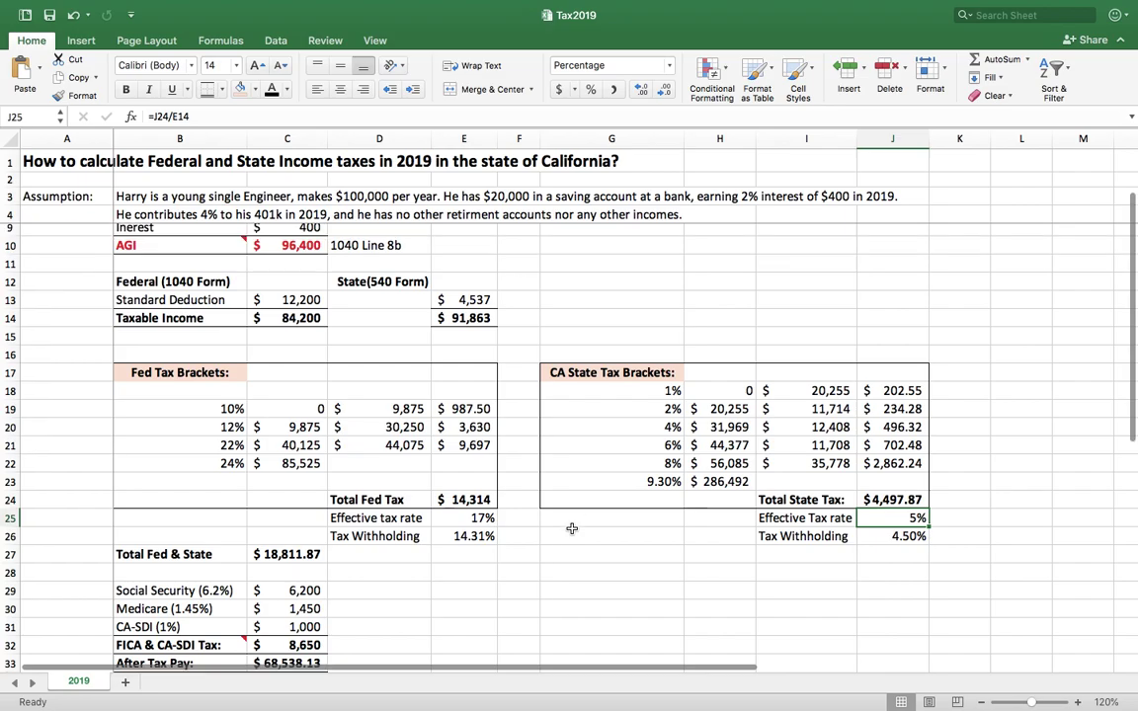
scroll(572, 529, "down", 5)
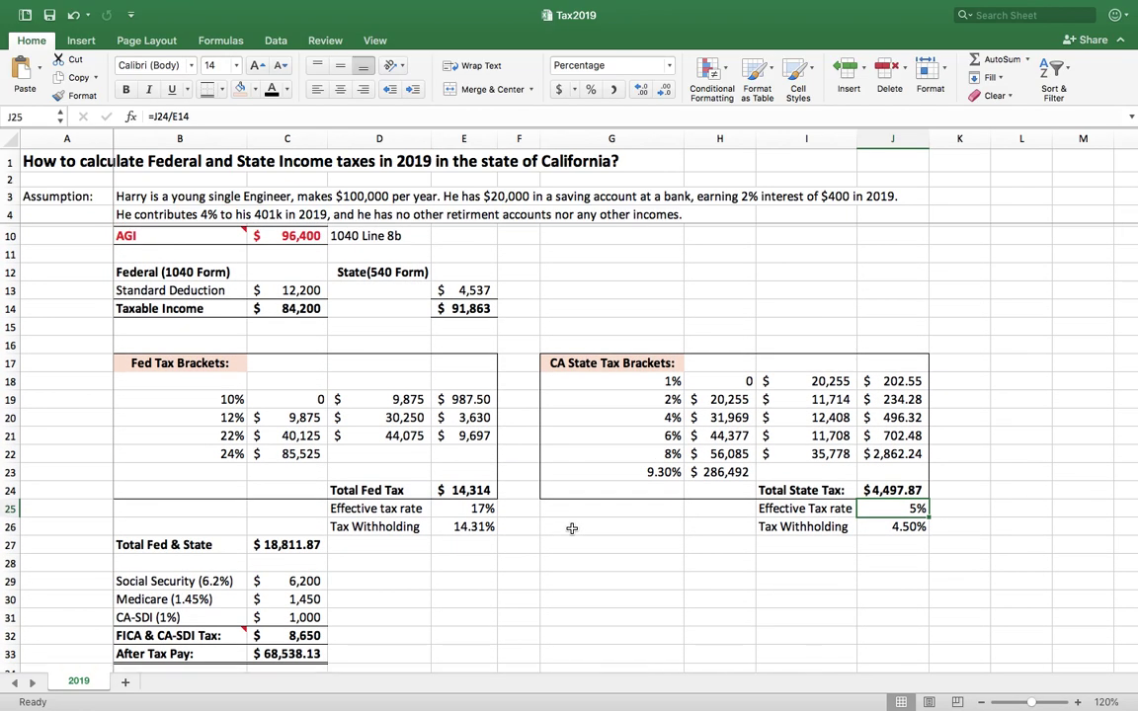
scroll(571, 528, "up", 3)
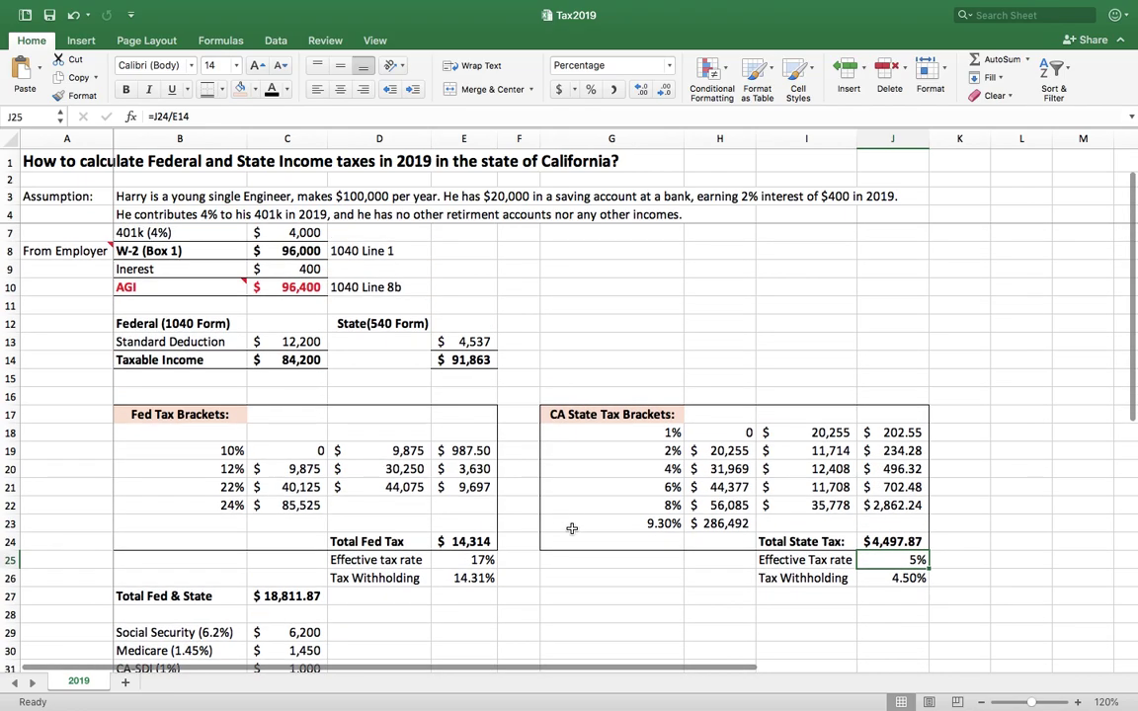
scroll(571, 528, "up", 2)
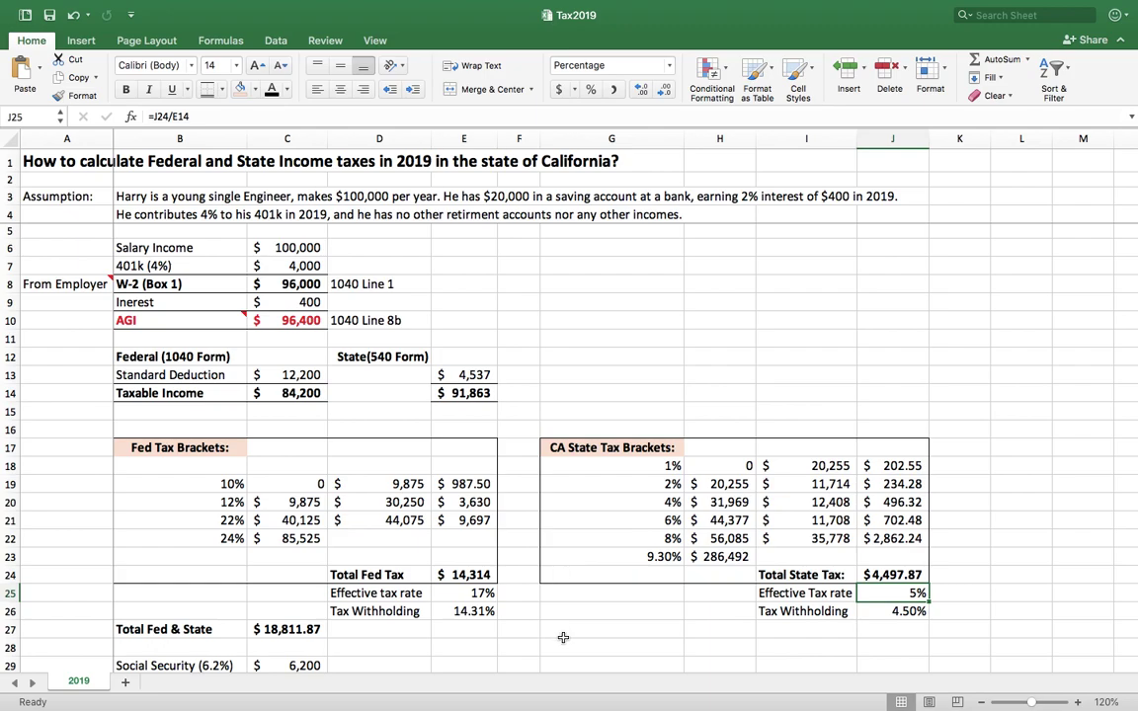
left_click(483, 612)
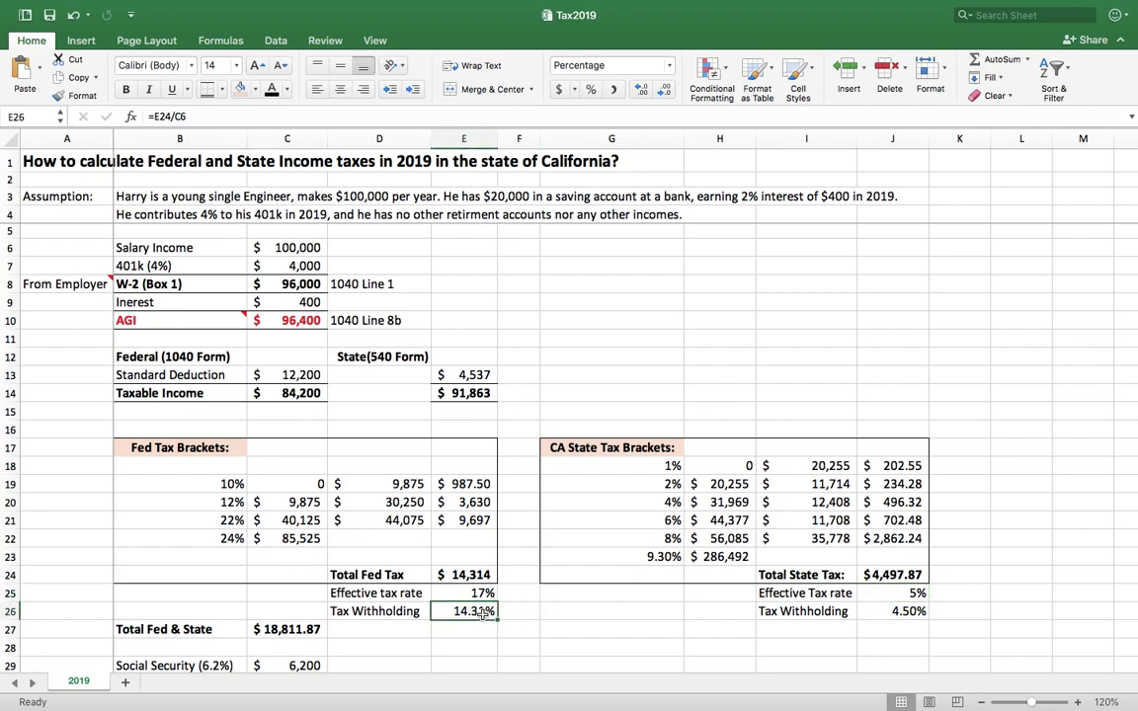
left_click(477, 574)
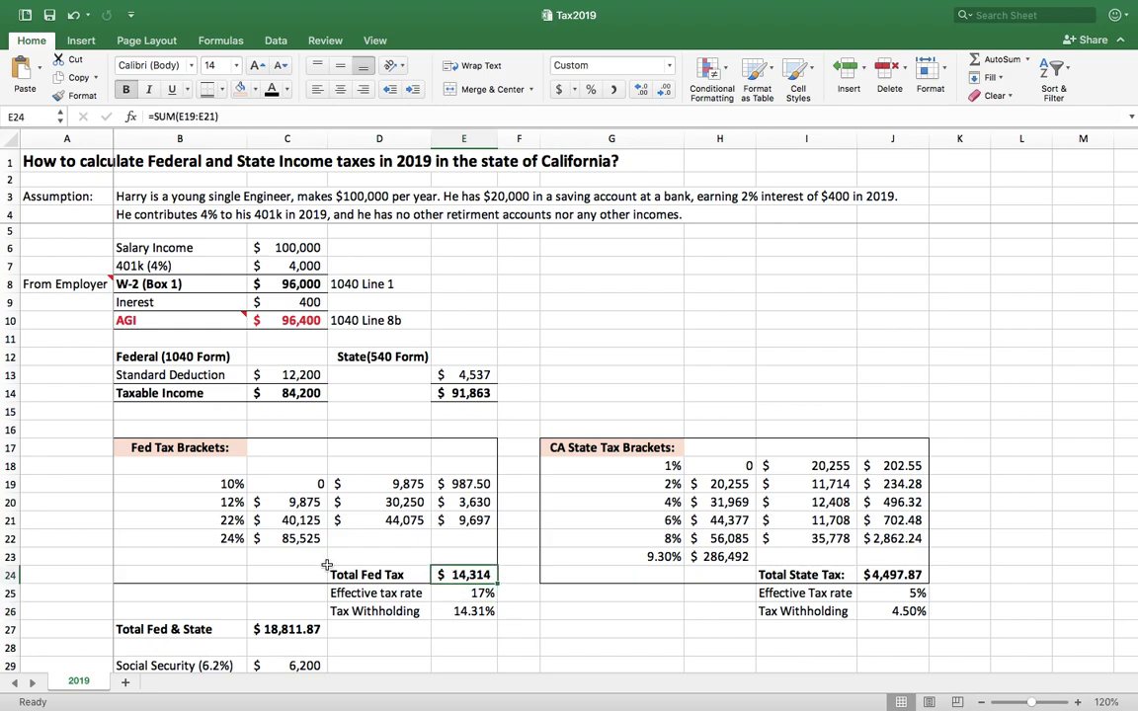
left_click(298, 247)
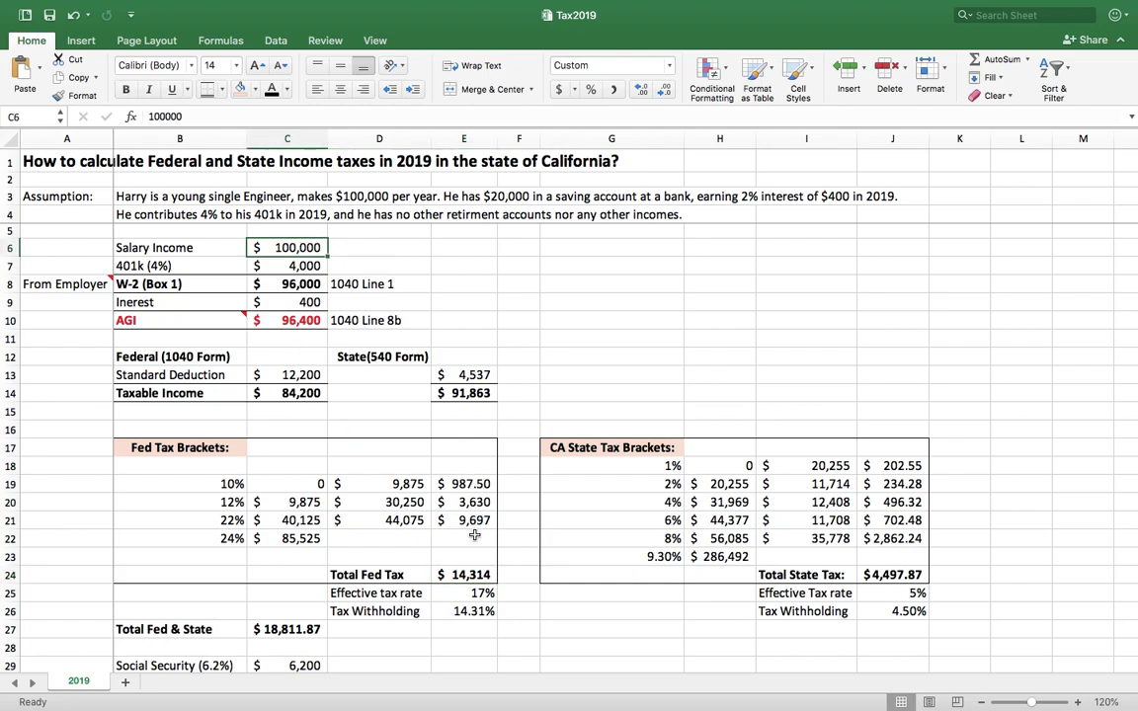
left_click(480, 574)
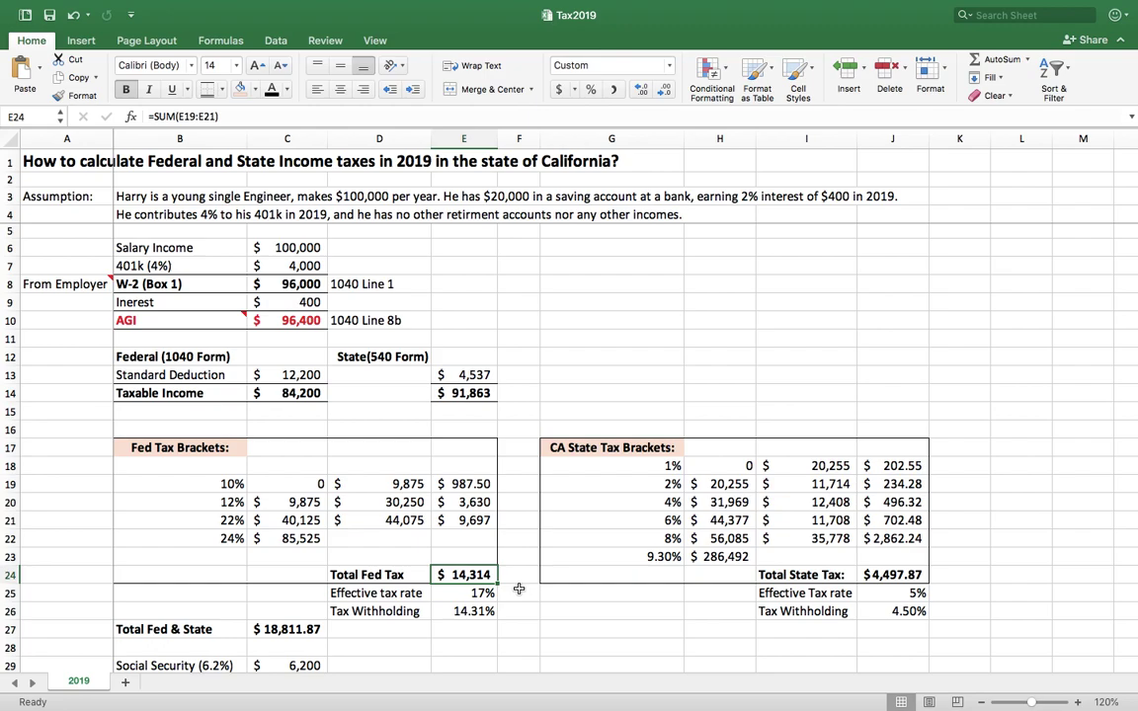
left_click(288, 251)
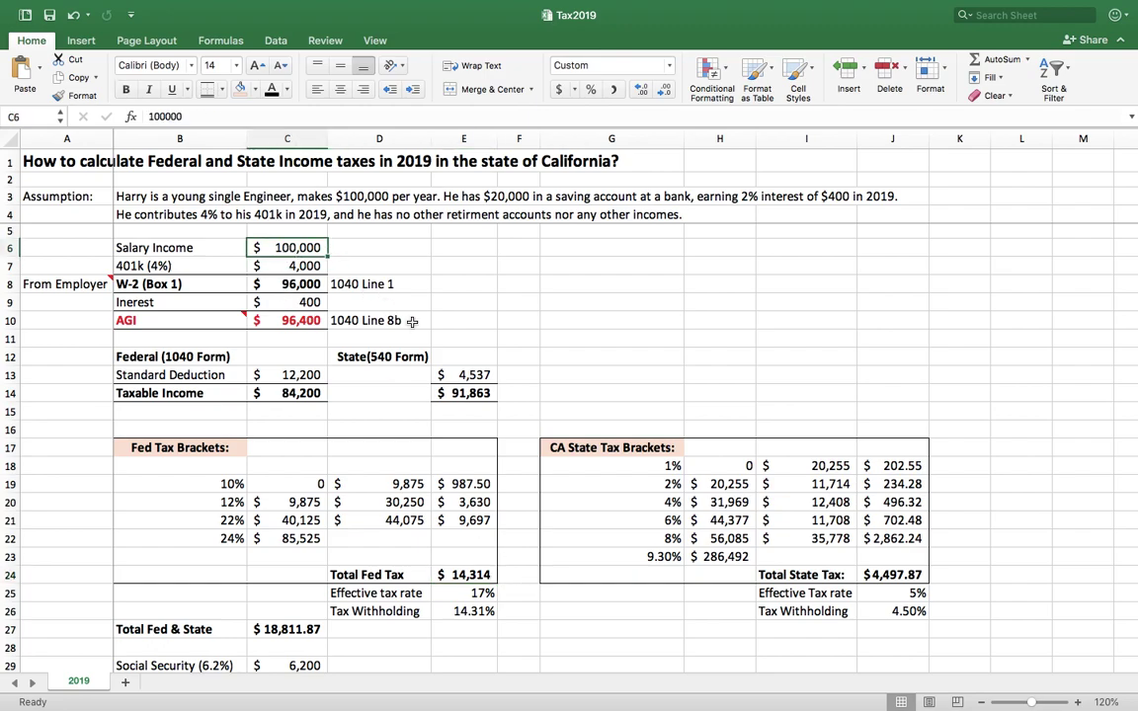
left_click(471, 611)
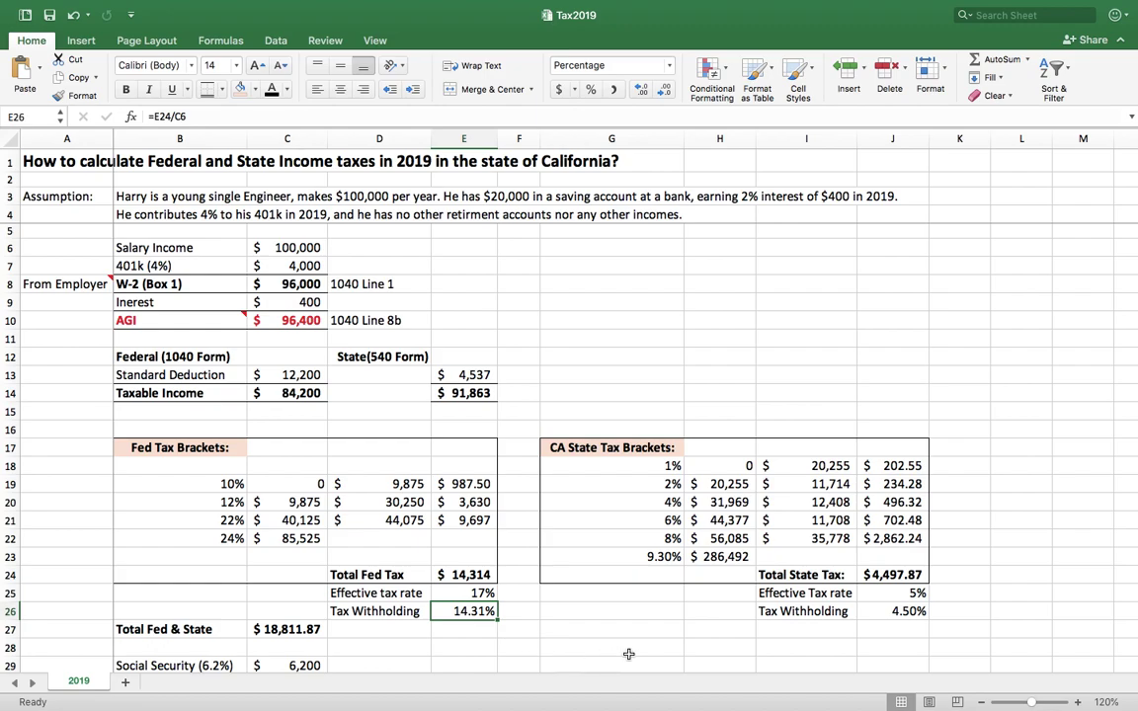
Step: Examine the state Tax Withholding formula in J26 and its inputs, Total State Tax and Salary Income
key("Right")
key("Right")
key("Right")
key("Right")
key("Right")
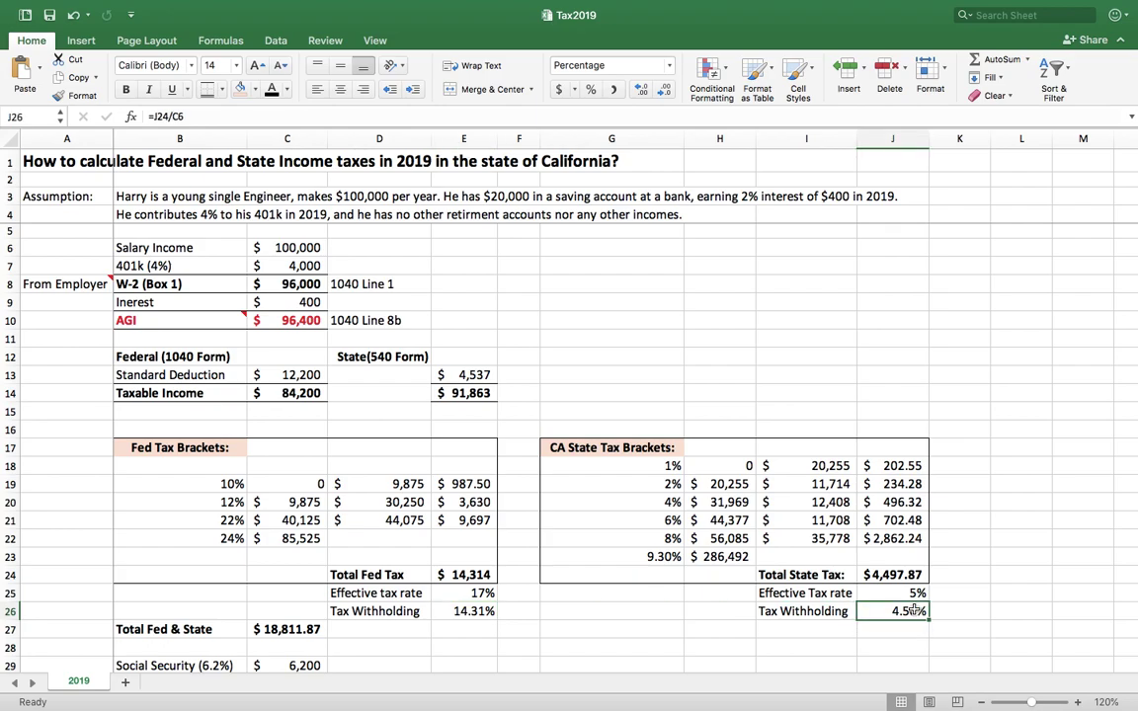
left_click(901, 577)
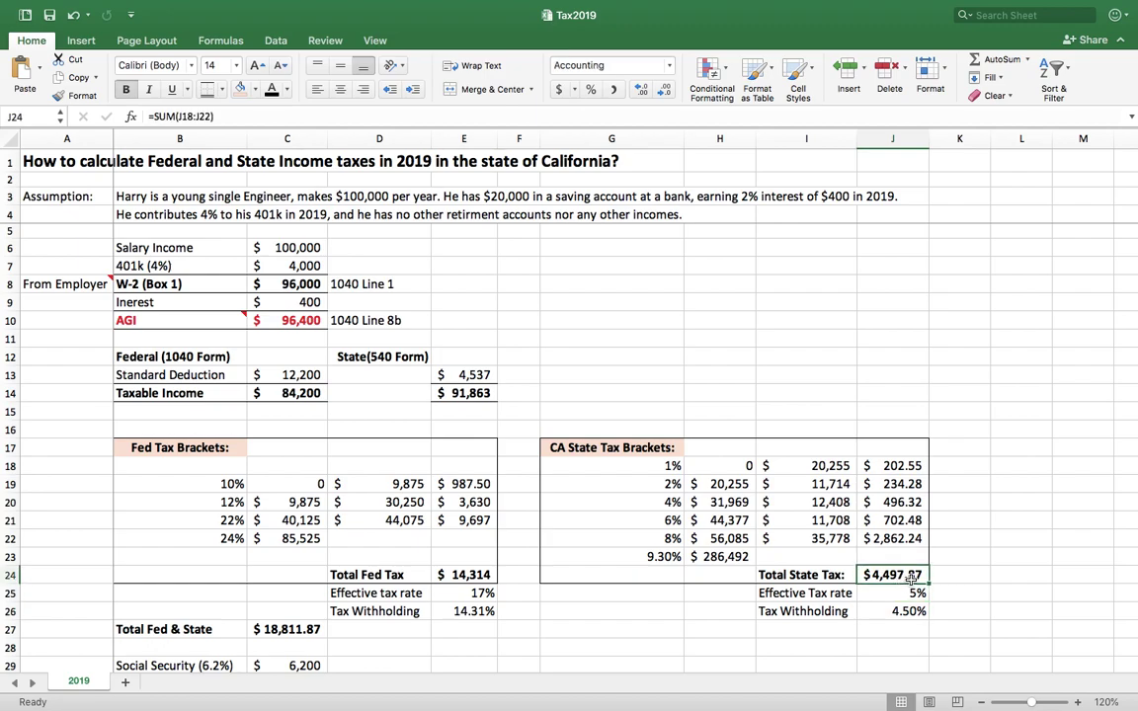
left_click(307, 247)
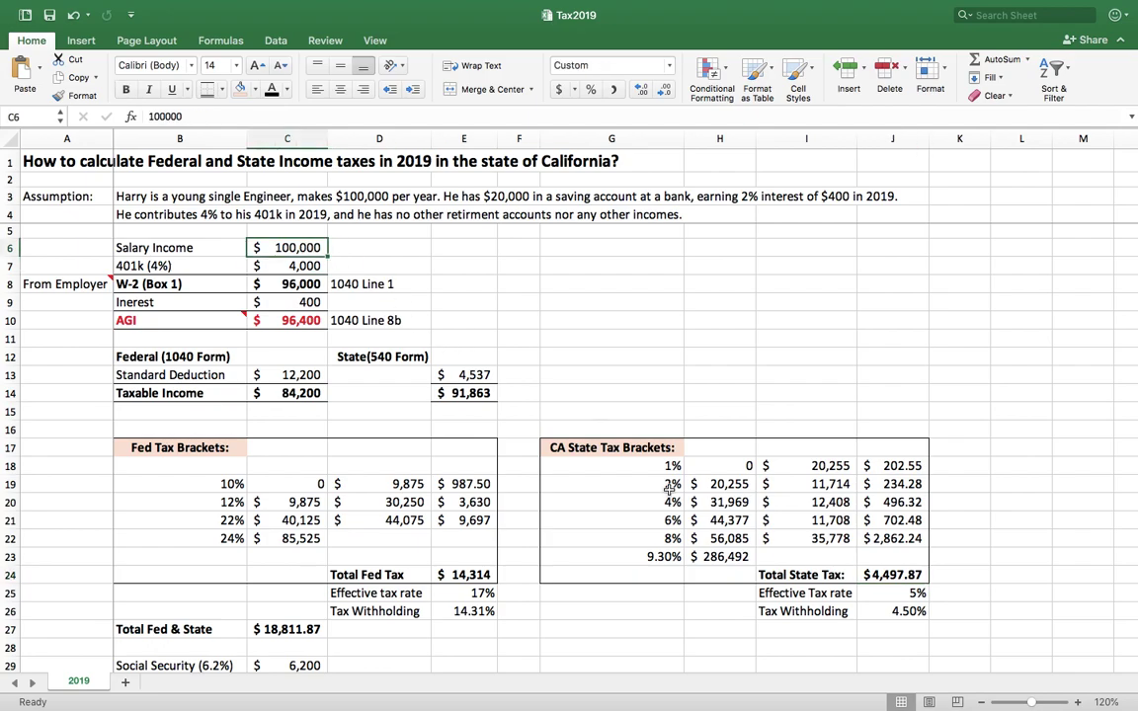
left_click(906, 614)
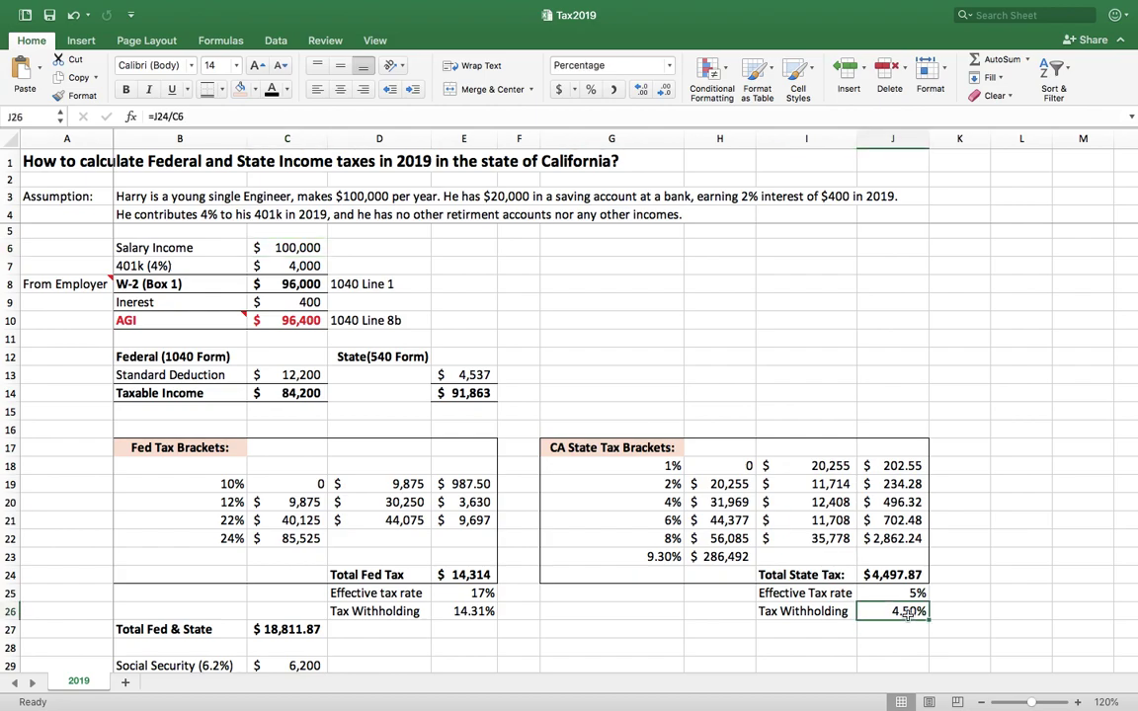
Step: Look over the section below the tax brackets, from Total Fed & State through the payroll taxes to After Tax Pay
left_click(834, 650)
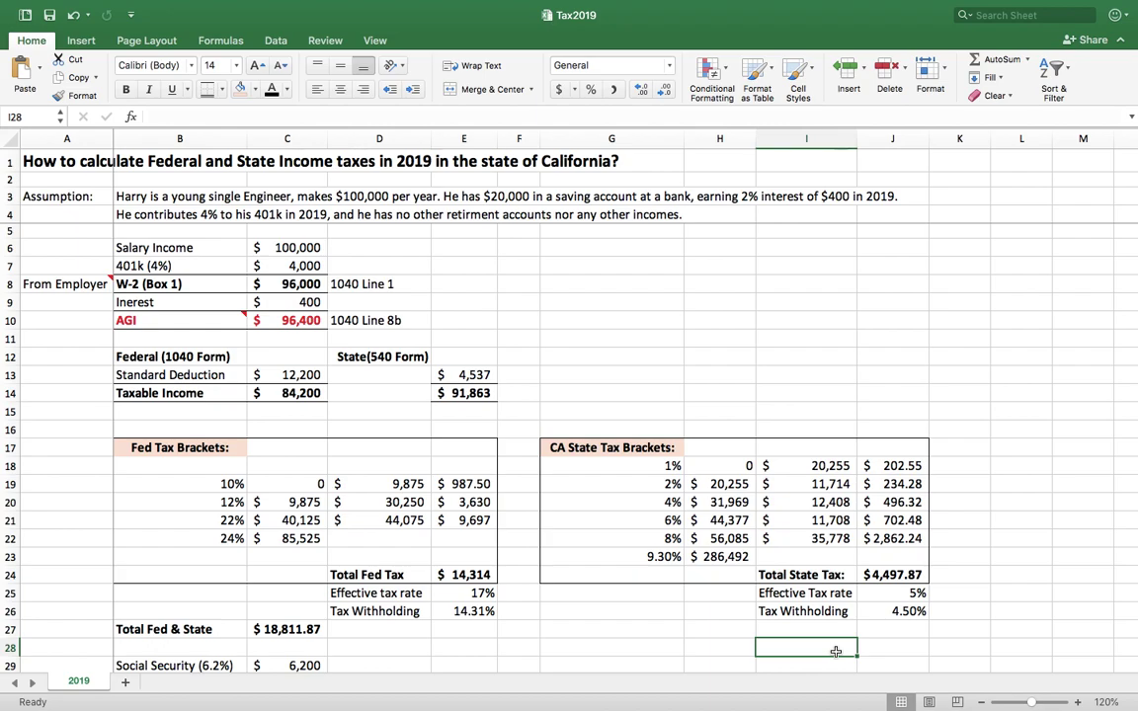
left_click(739, 646)
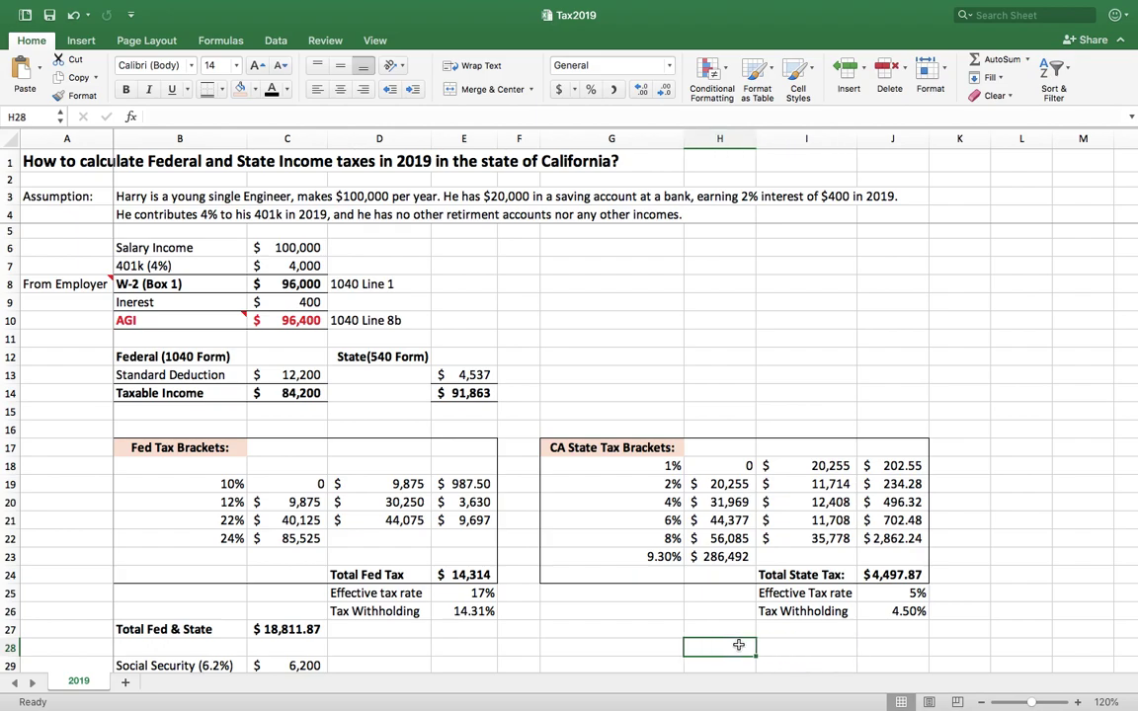
scroll(738, 646, "down", 2)
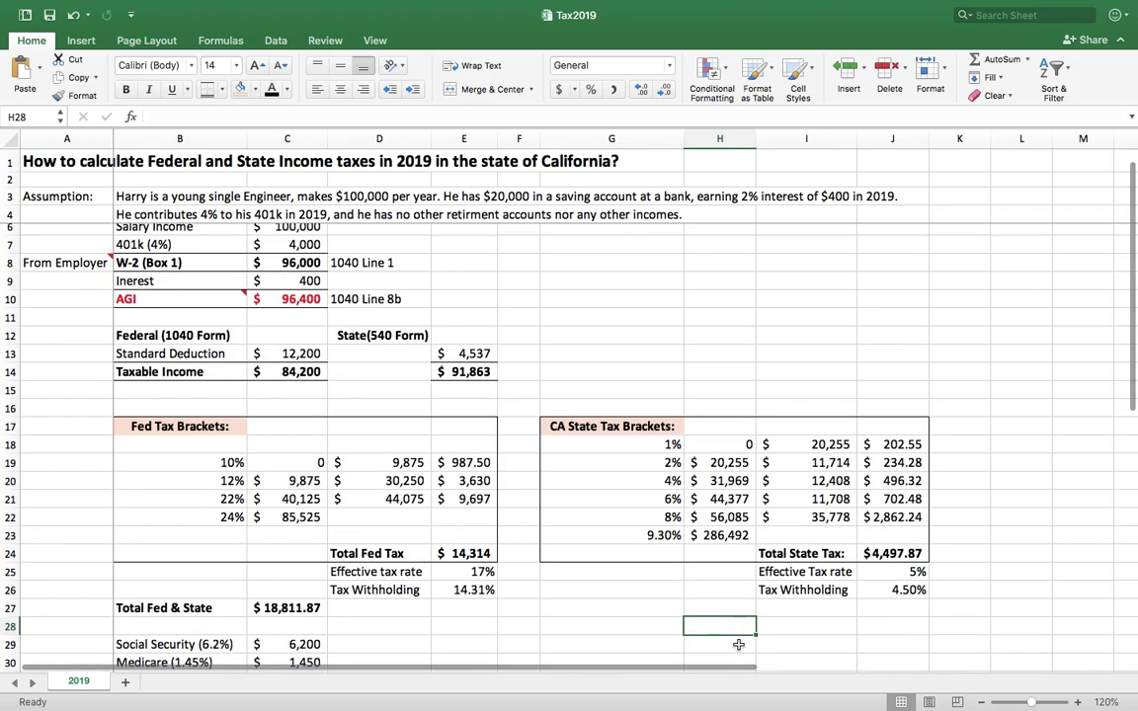
scroll(739, 645, "down", 3)
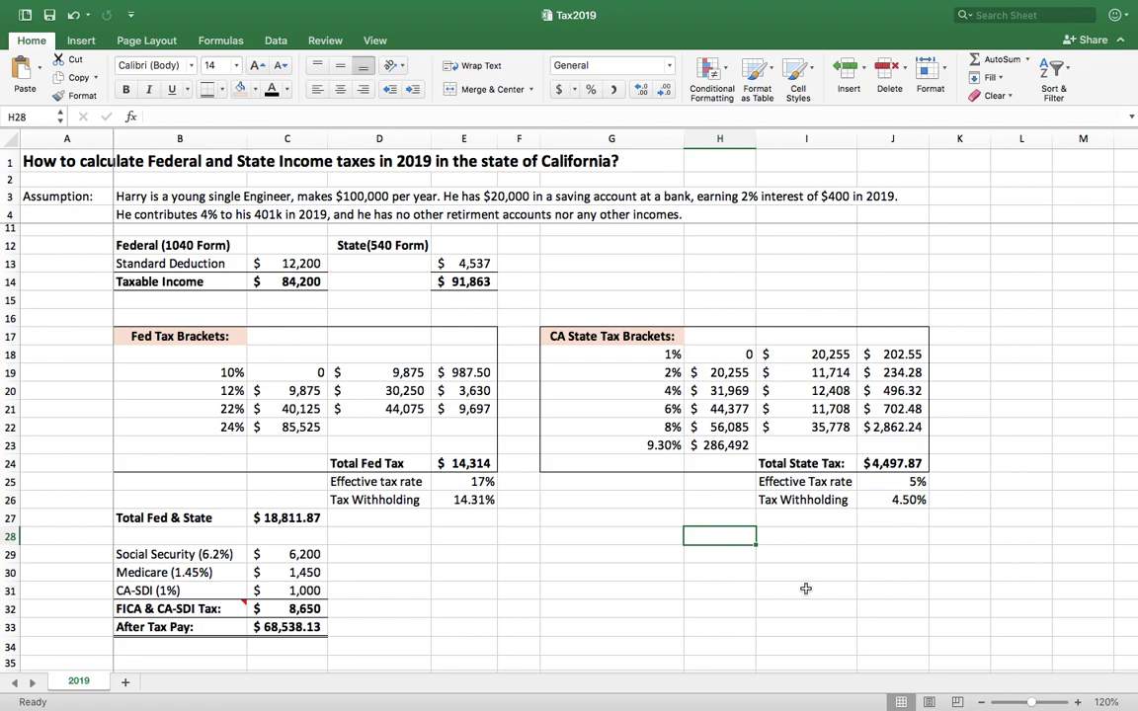
left_click(728, 593)
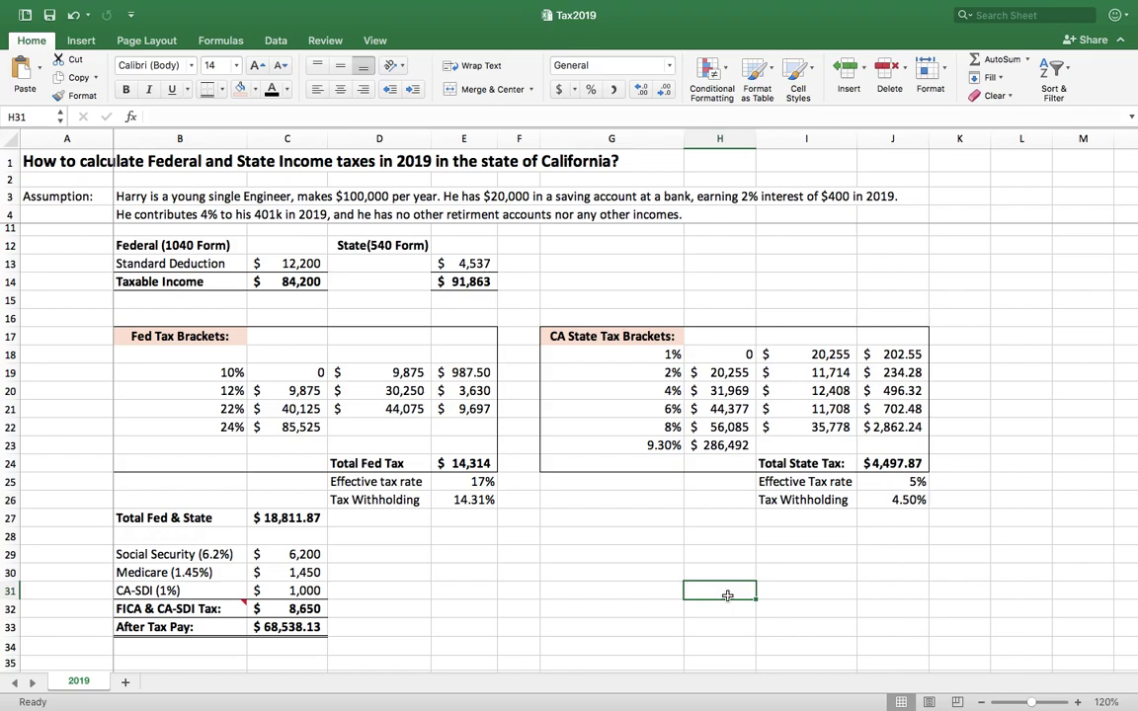
scroll(727, 595, "up", 3)
scroll(727, 595, "down", 2)
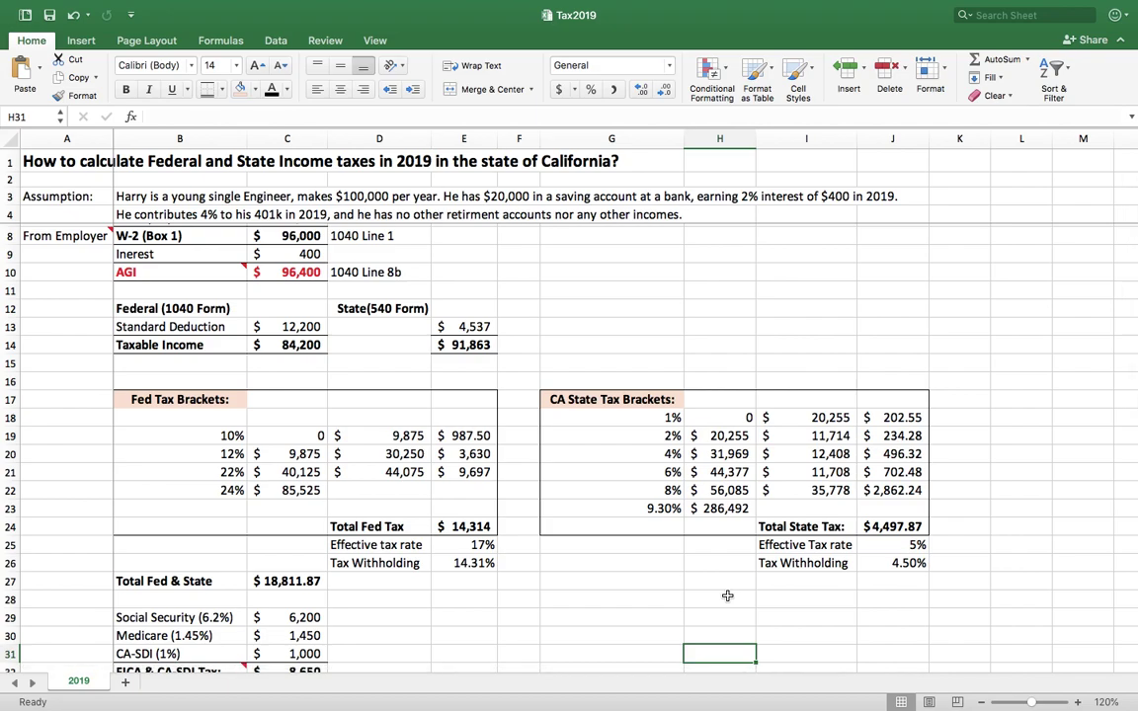
scroll(727, 595, "down", 4)
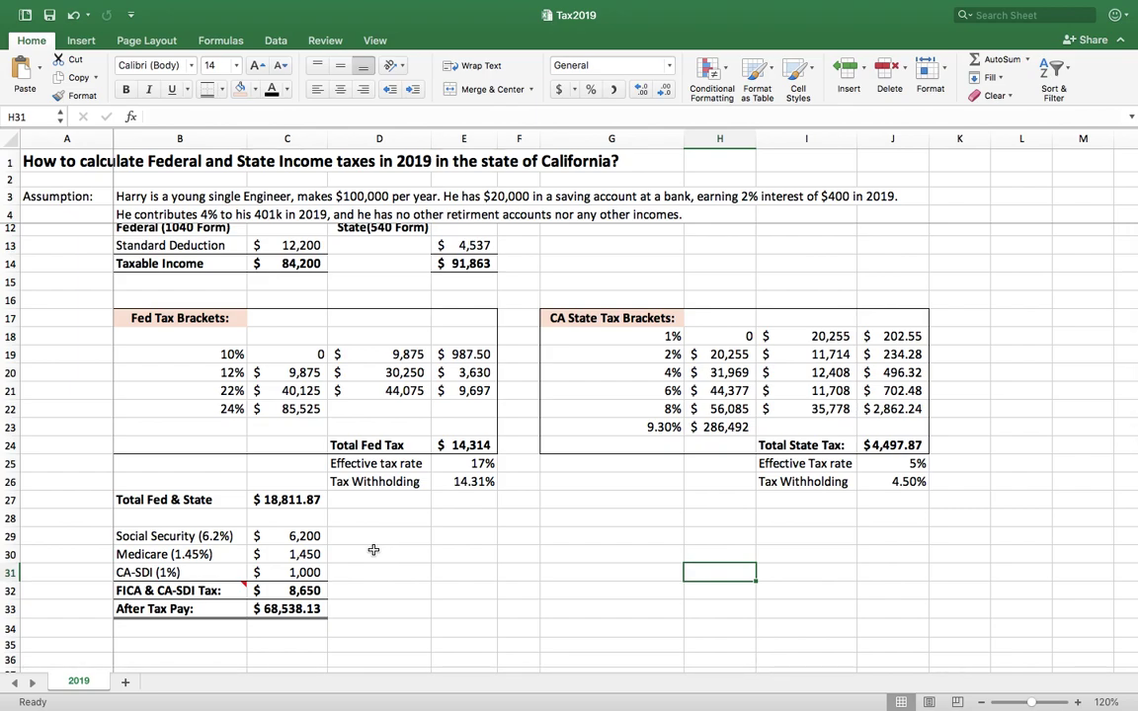
scroll(488, 562, "down", 2)
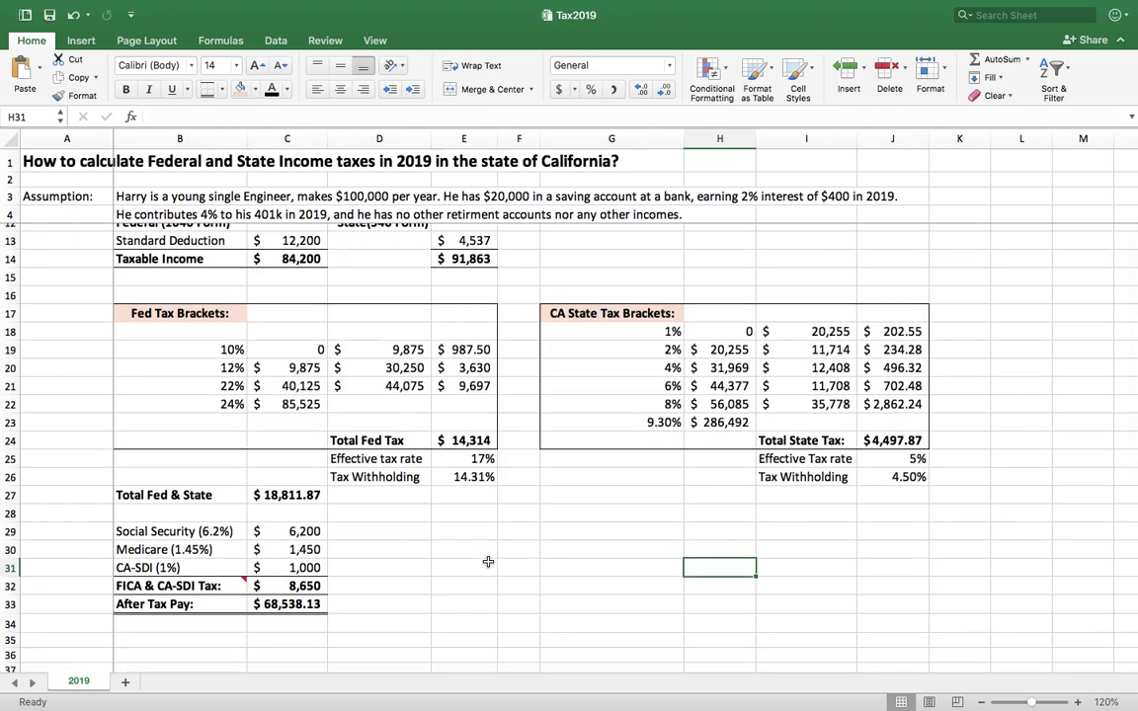
Step: Examine the Social Security, Medicare and CA-SDI labels in B29:B31 and read the comment on FICA & CA-SDI Tax
left_click(225, 500)
left_click(211, 515)
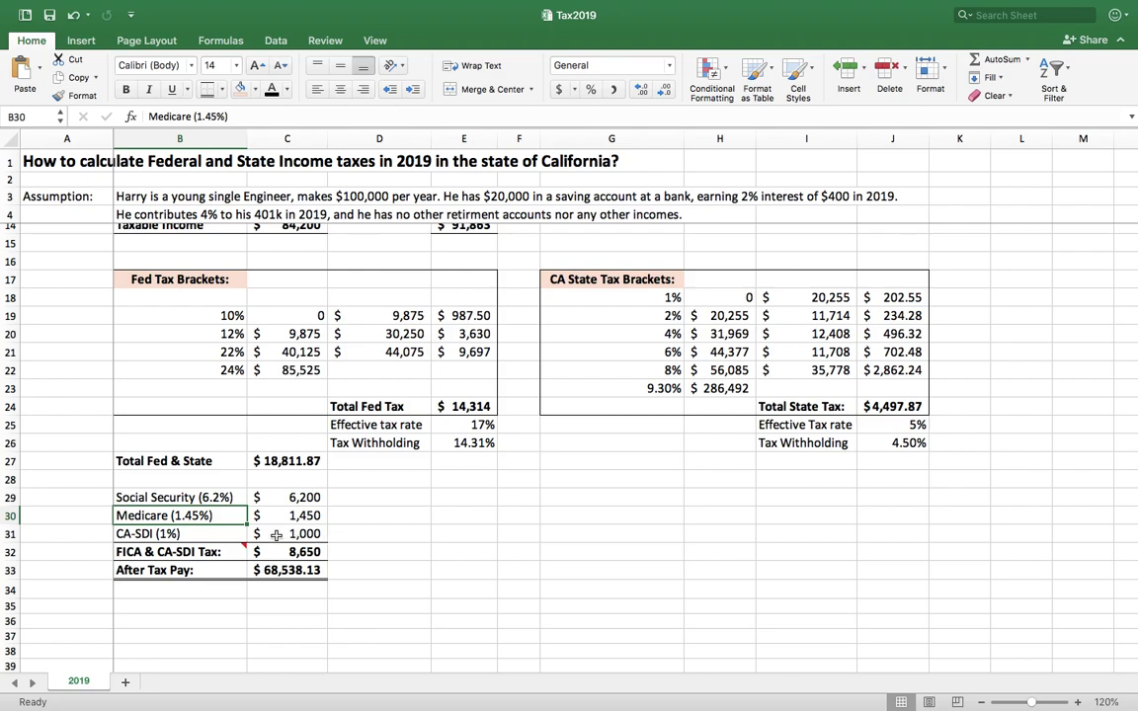
left_click(190, 535)
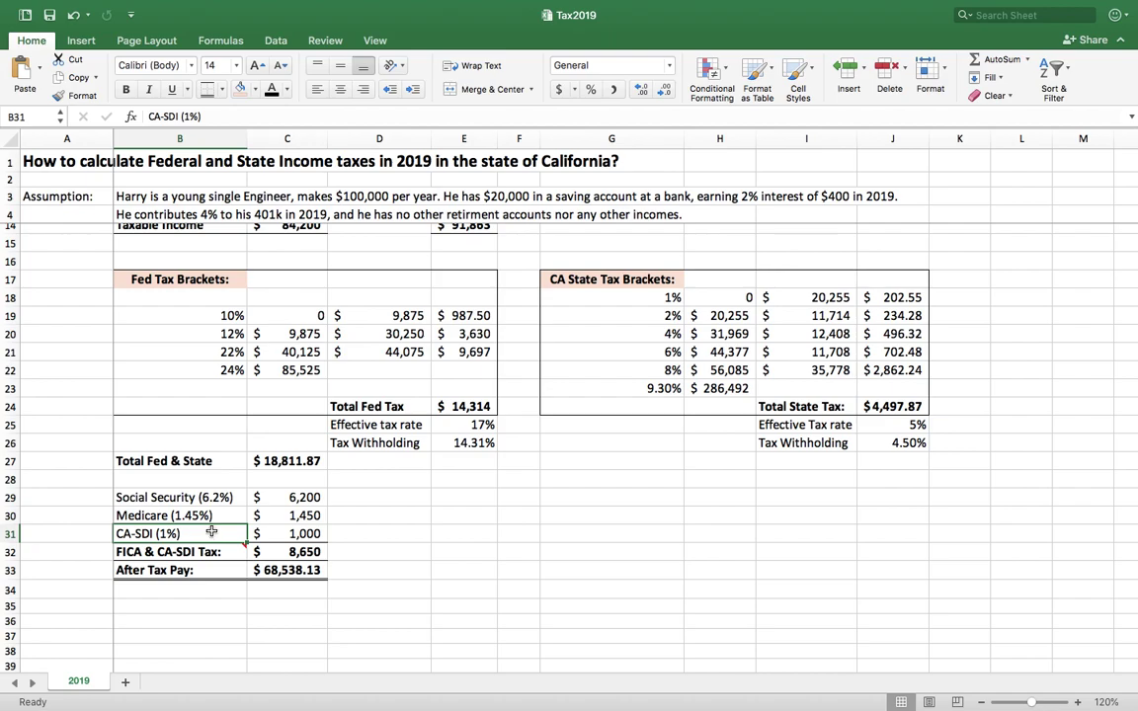
left_click_drag(217, 497, 218, 507)
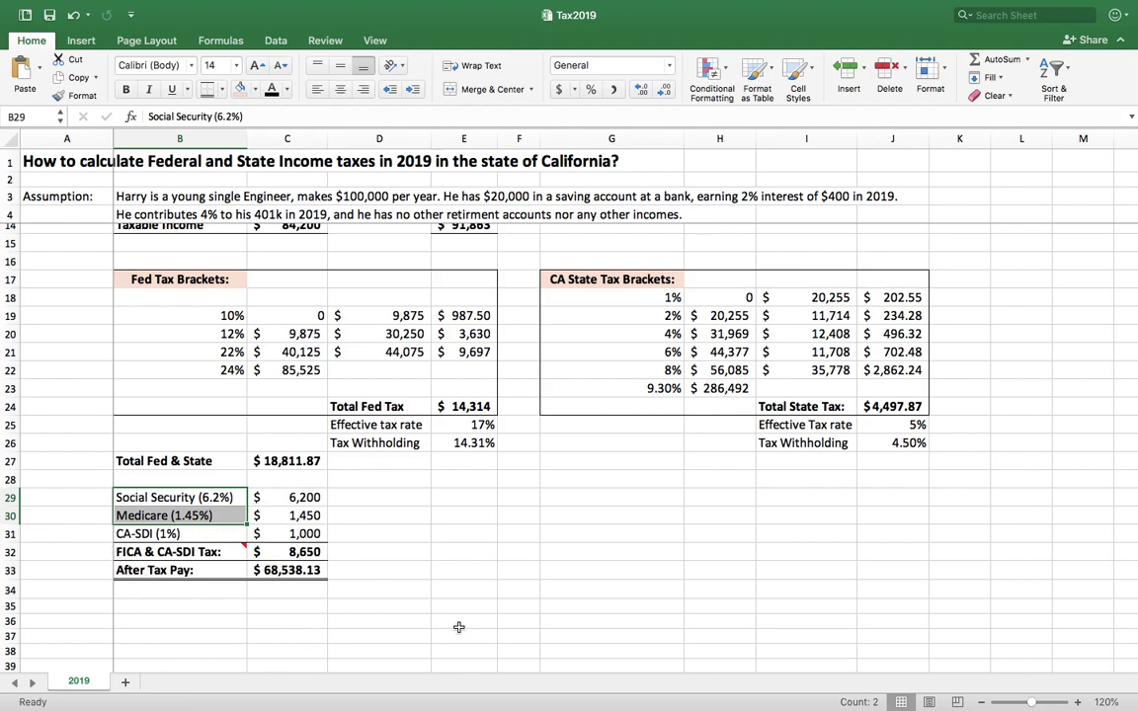
mouse_move(240, 546)
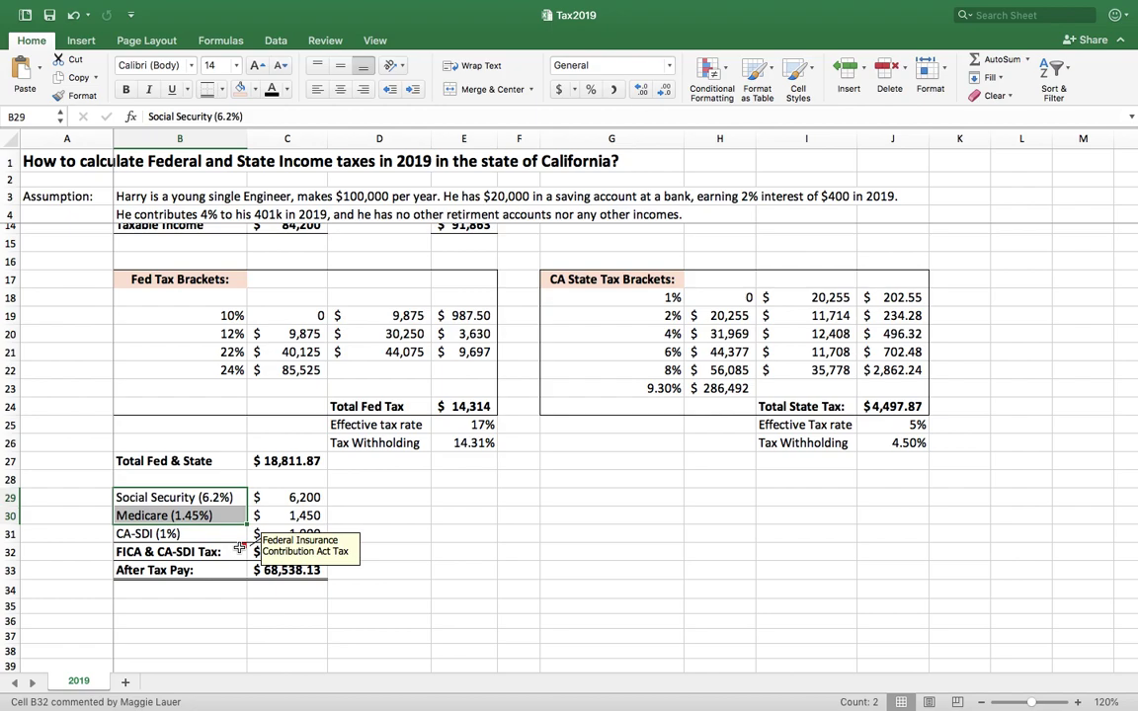
Step: Examine the three payroll tax amounts in C29:C31 and the FICA & CA-SDI Tax formula in C32
left_click(515, 531)
left_click_drag(306, 499, 304, 539)
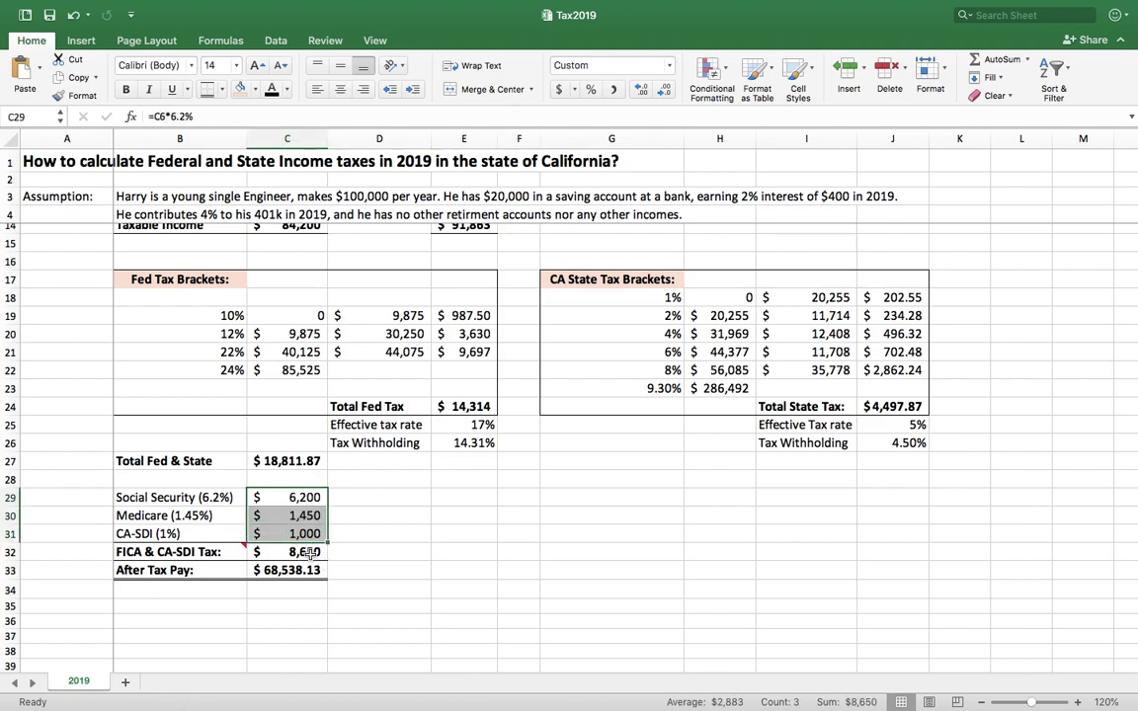
left_click(302, 551)
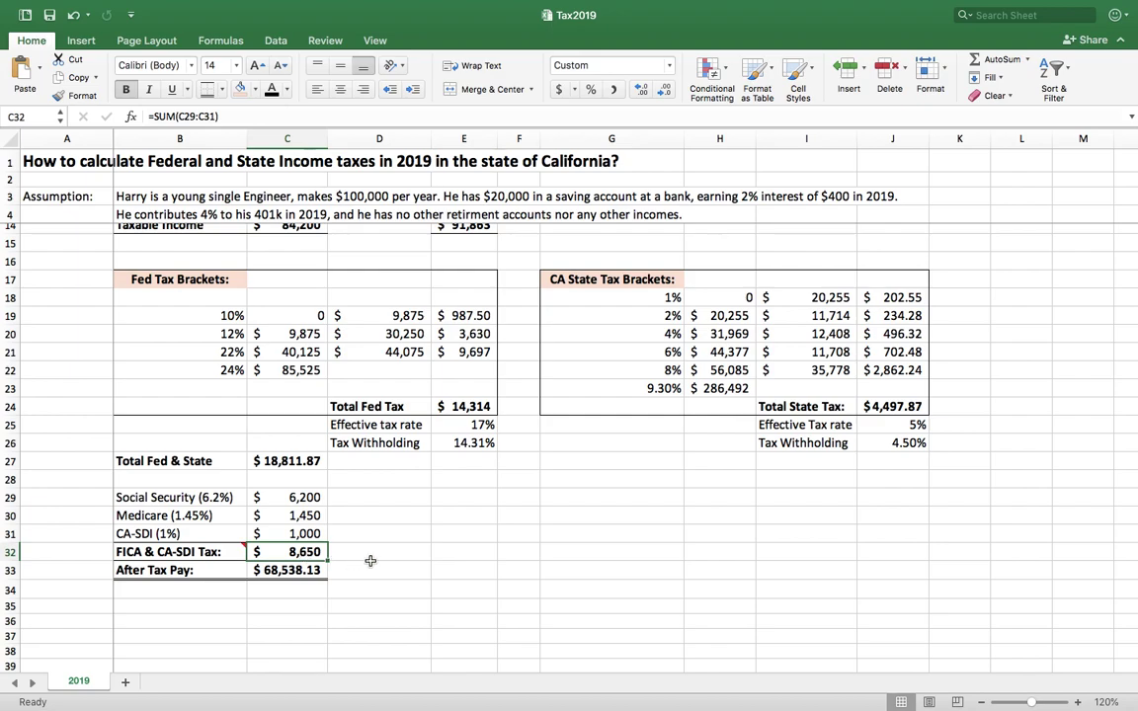
Step: Examine the After Tax Pay formula in C33
left_click(301, 571)
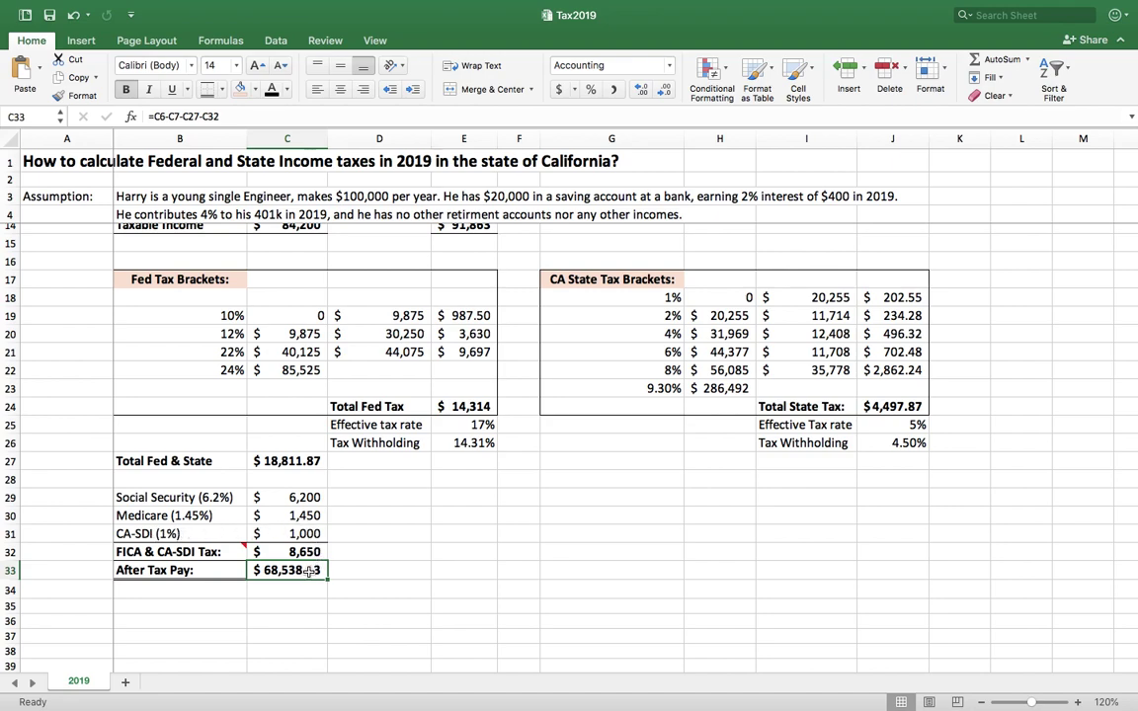
left_click(362, 600)
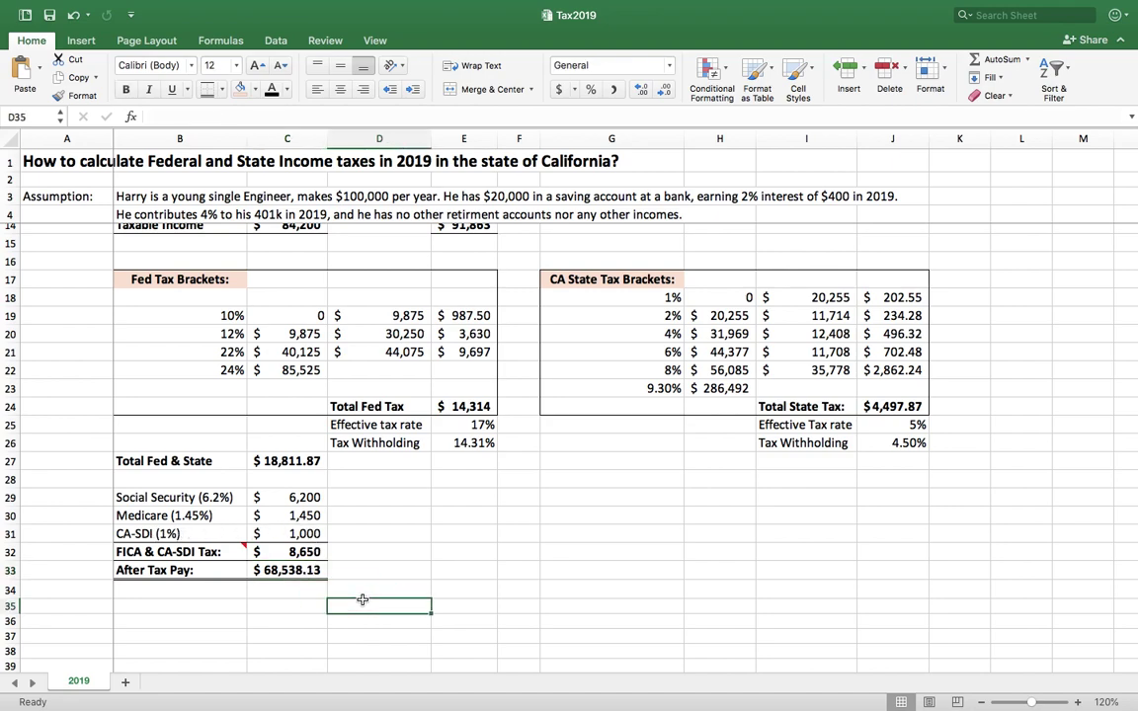
left_click_drag(280, 570, 299, 570)
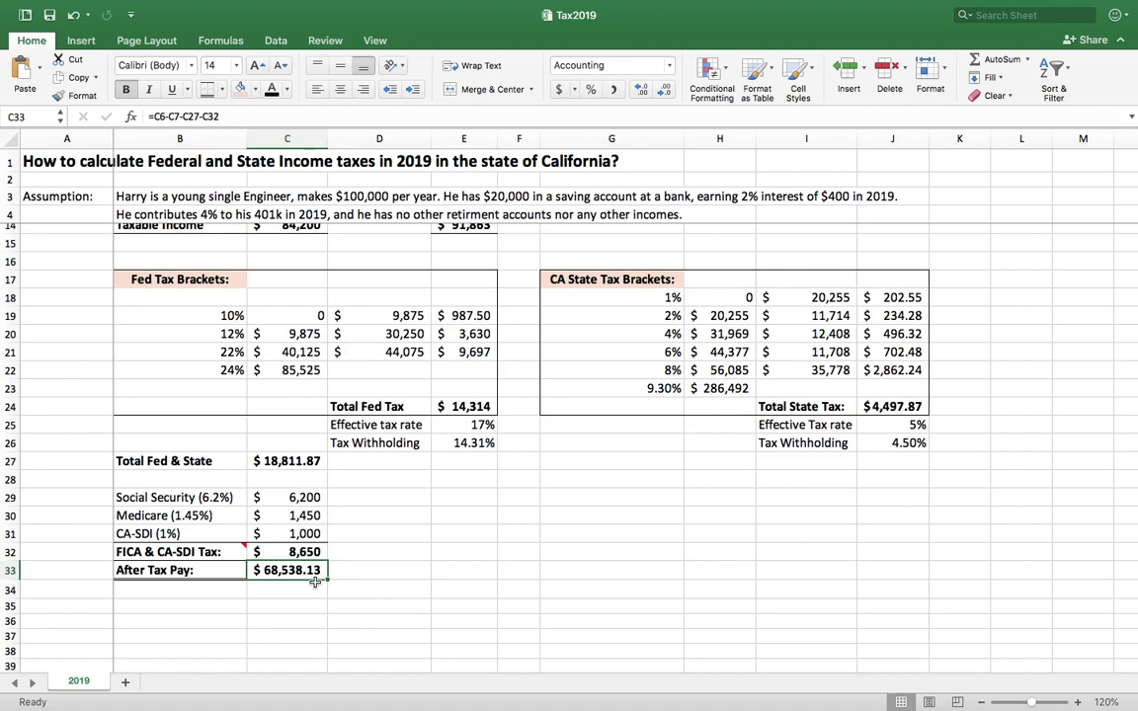
left_click(335, 615)
scroll(335, 615, "down", 1)
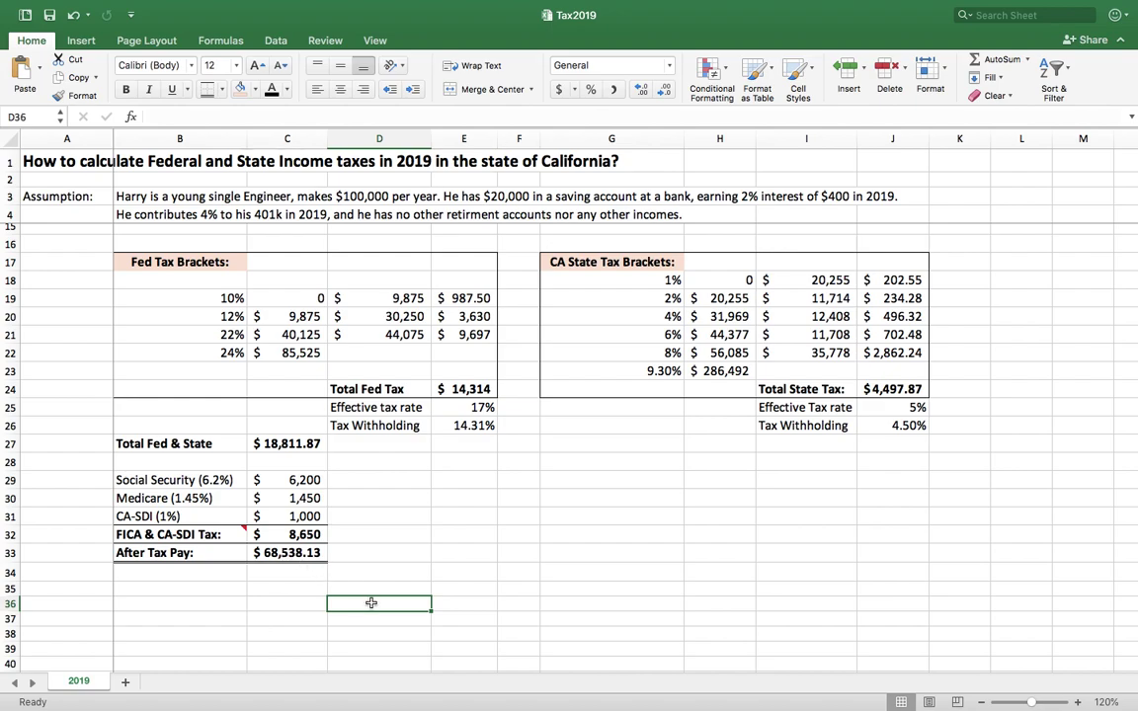
left_click(309, 551)
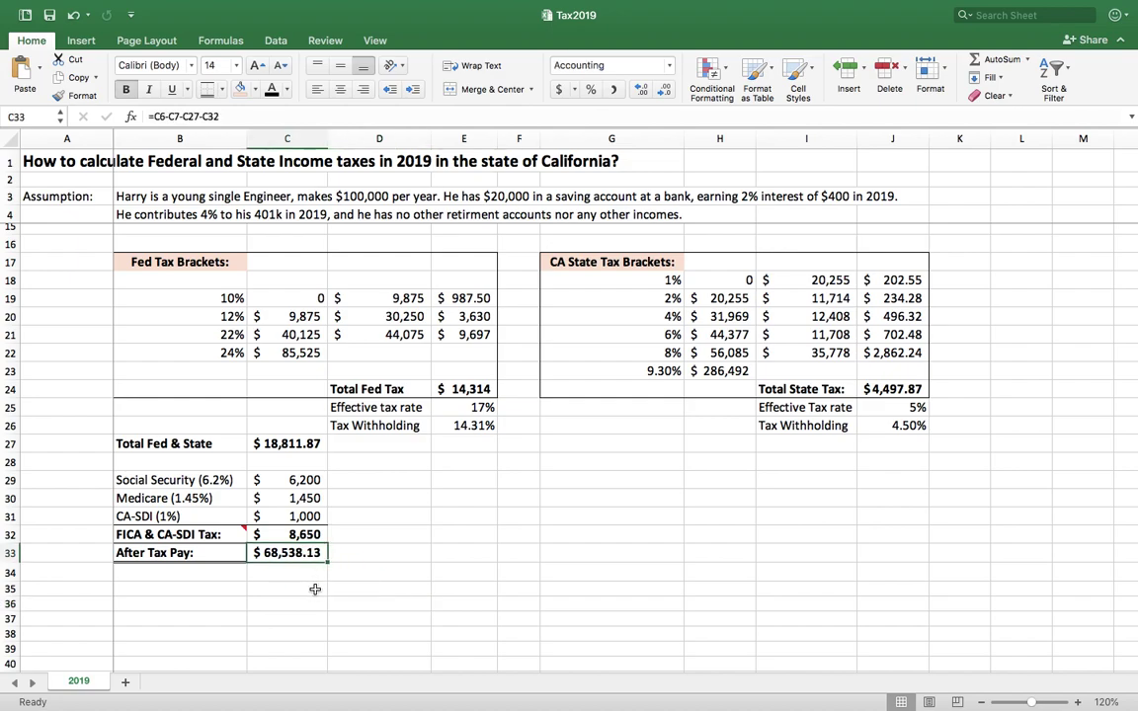
left_click(367, 589)
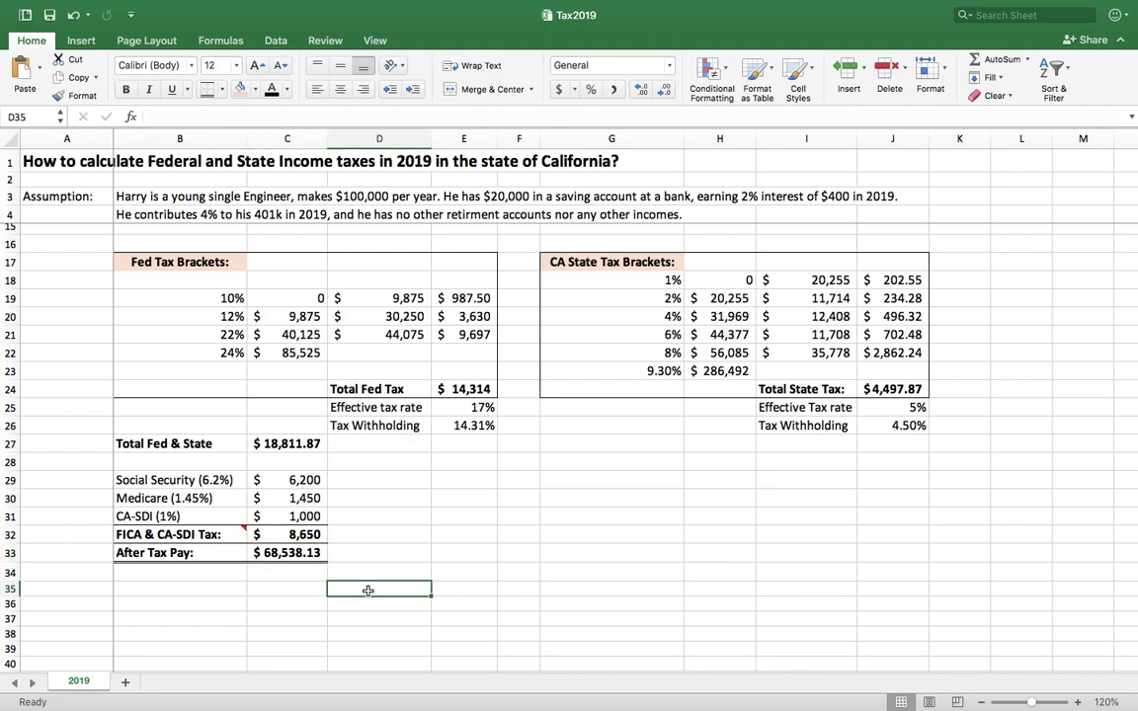
Step: Review the full calculation once more, from Salary Income and the tax withholding rates down to After Tax Pay
scroll(464, 607, "up", 3)
scroll(468, 612, "up", 3)
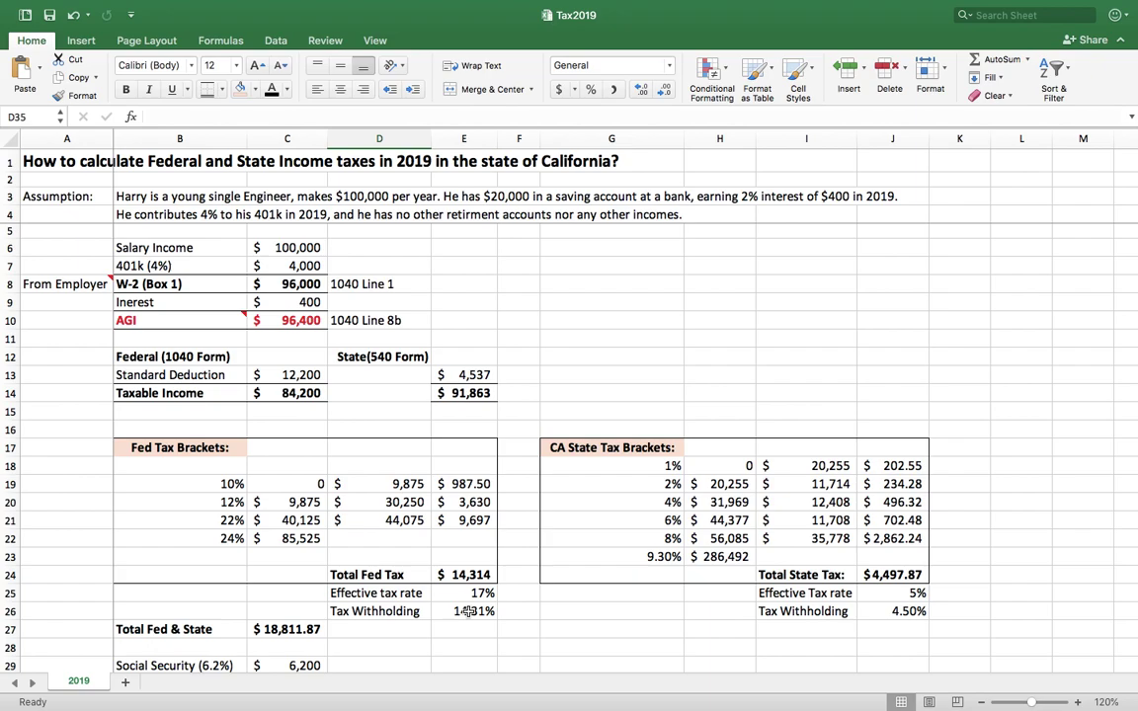
left_click(590, 649)
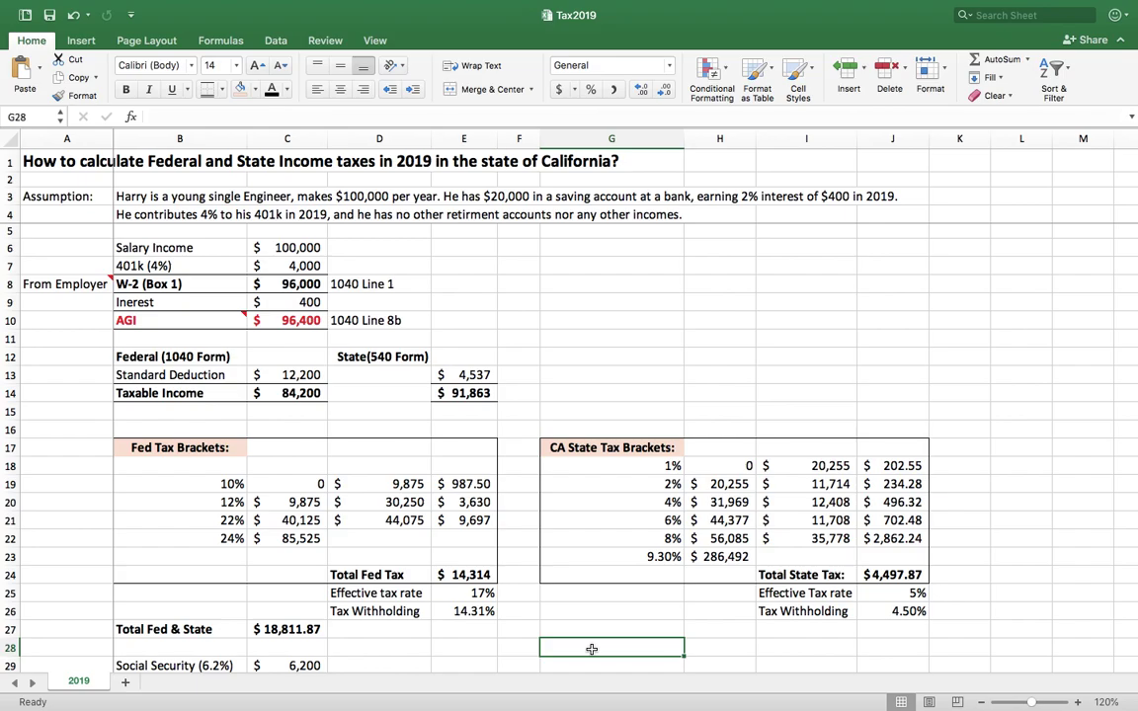
scroll(590, 649, "down", 8)
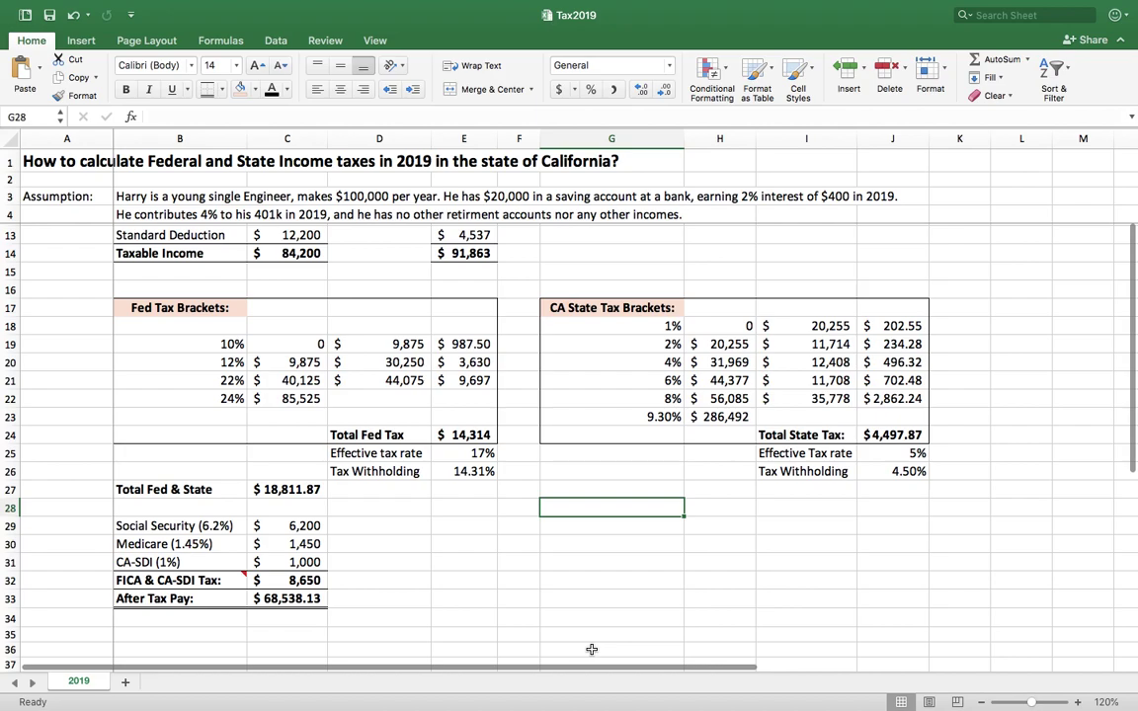